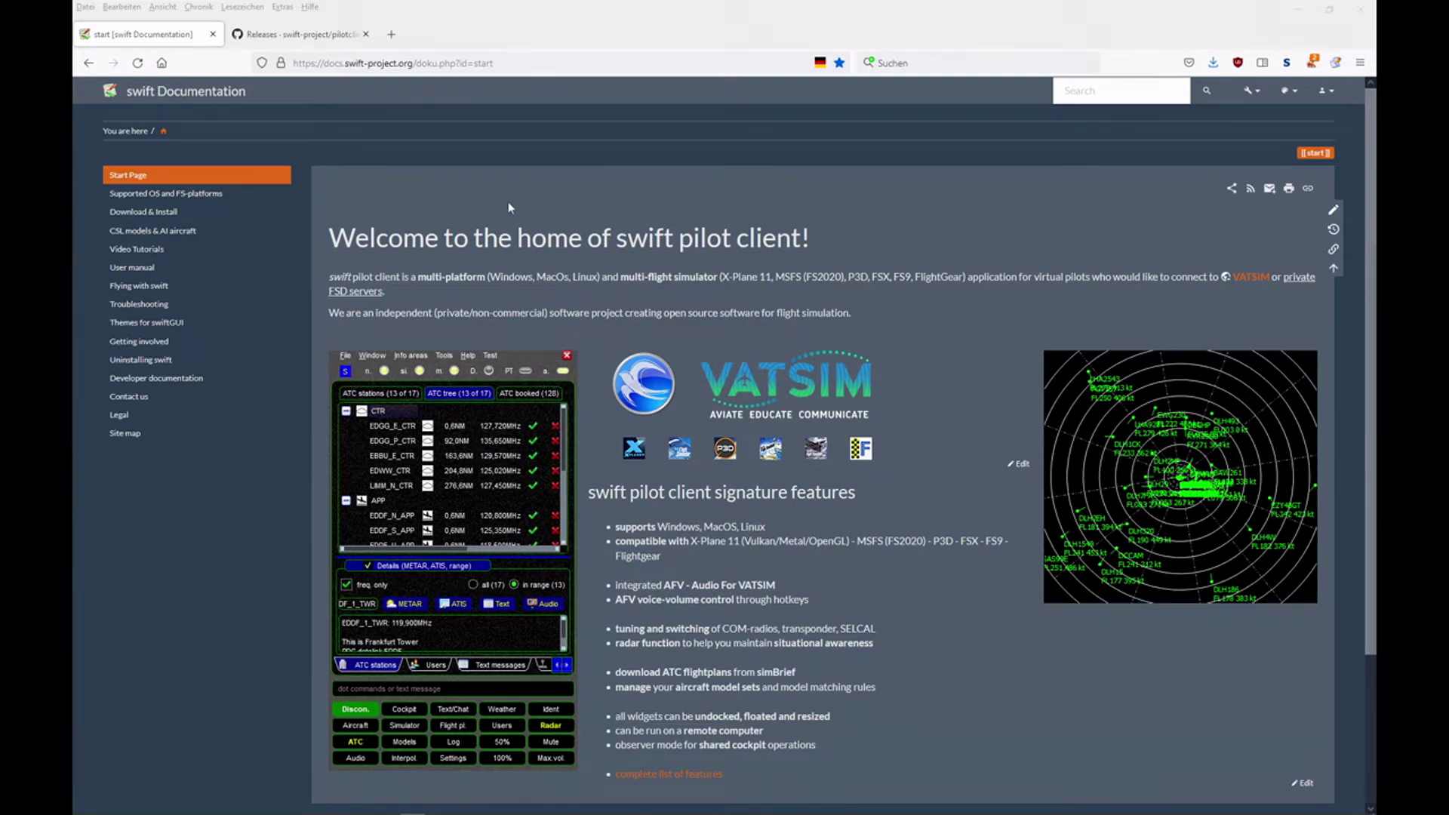
Consult the Download swift documentation page for the 32-bit or 64-bit version, and view the pilotclient releases on GitHub
left_click(130, 215)
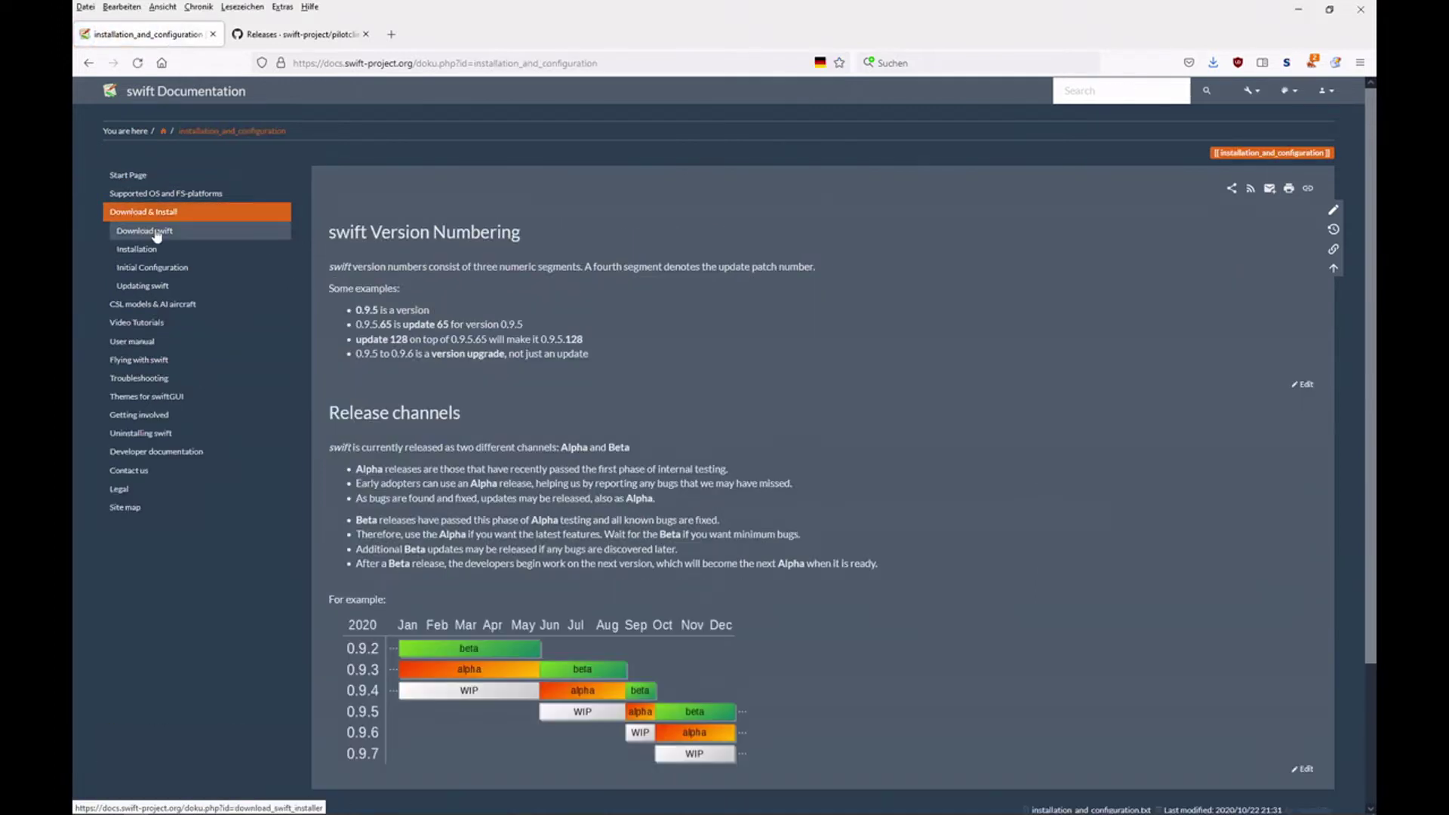
left_click(156, 234)
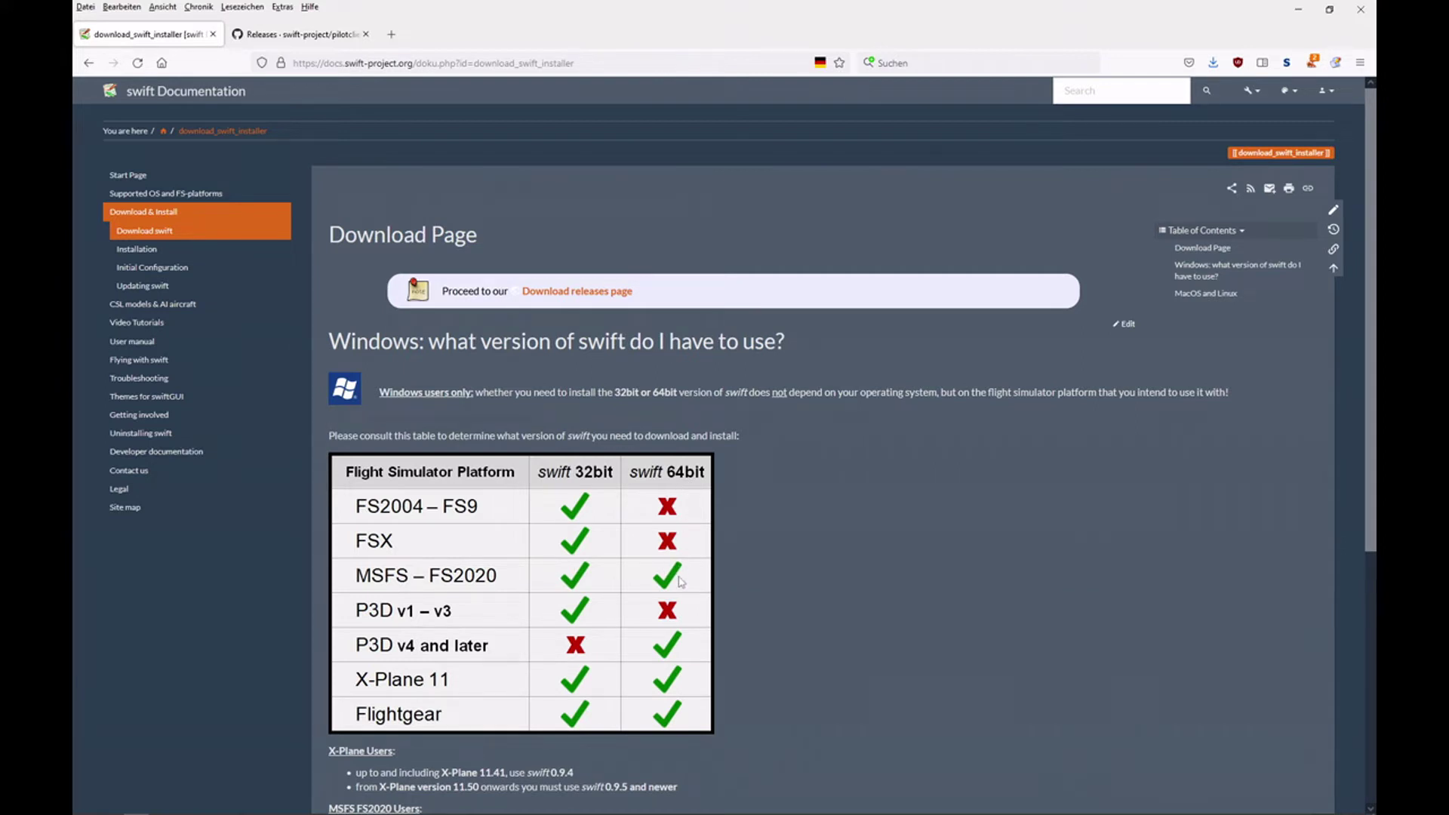
left_click(294, 34)
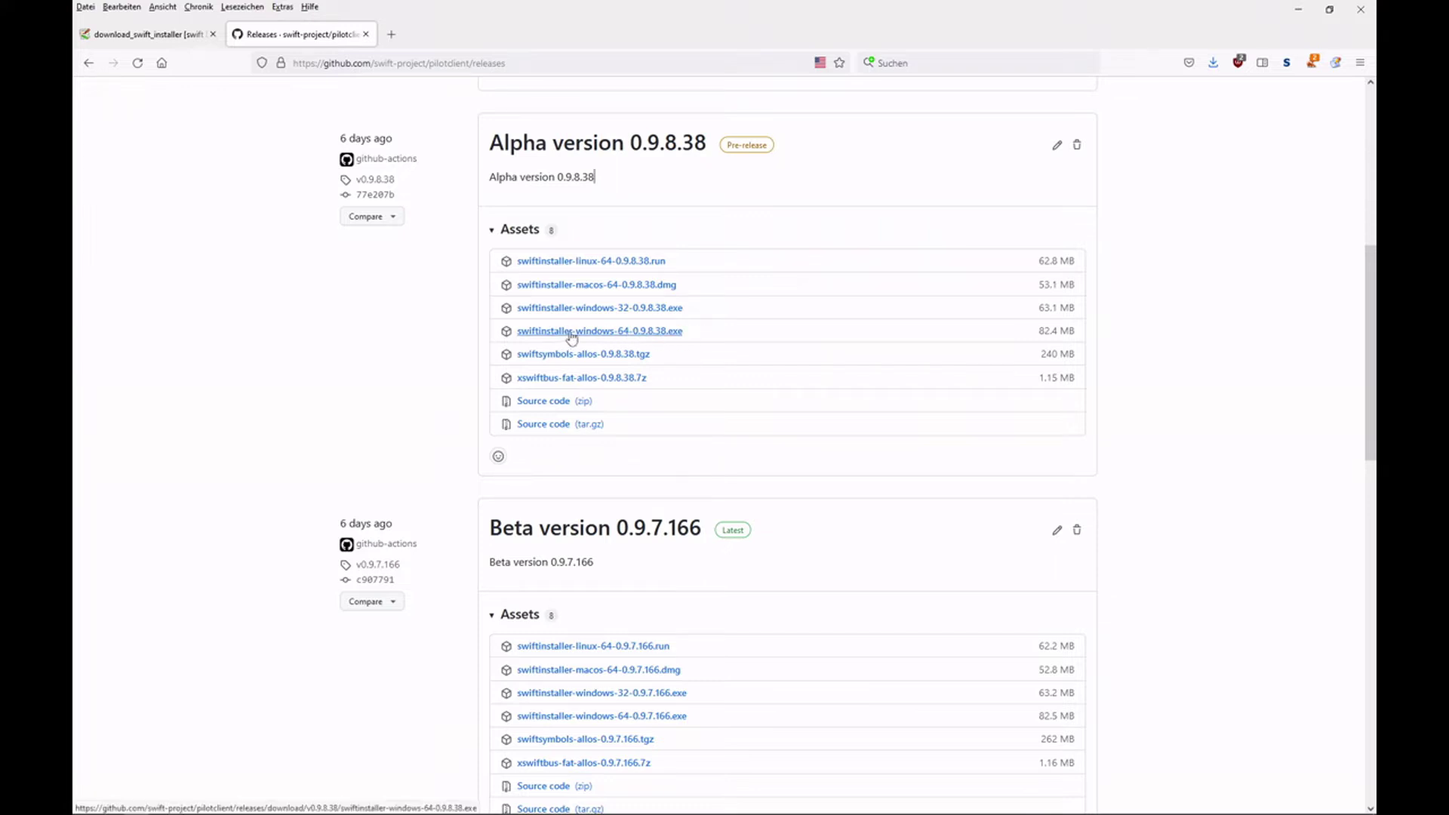
Switch to the temp folder in File Explorer and run swiftinstaller-windows-64-0.9.8.38.exe as administrator
key("alt+Tab")
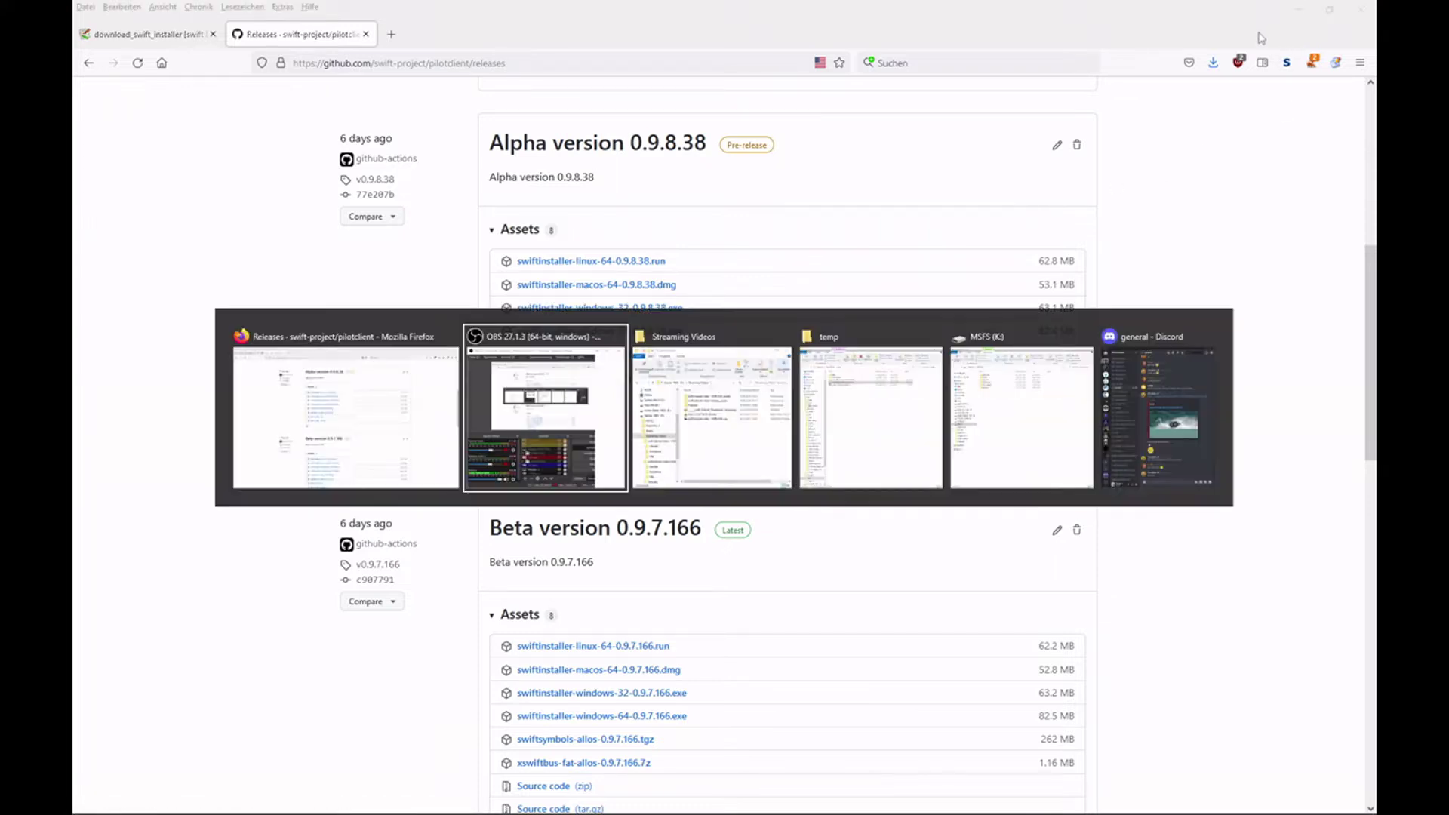
key("alt+Tab")
key("alt+Tab")
left_click(333, 275)
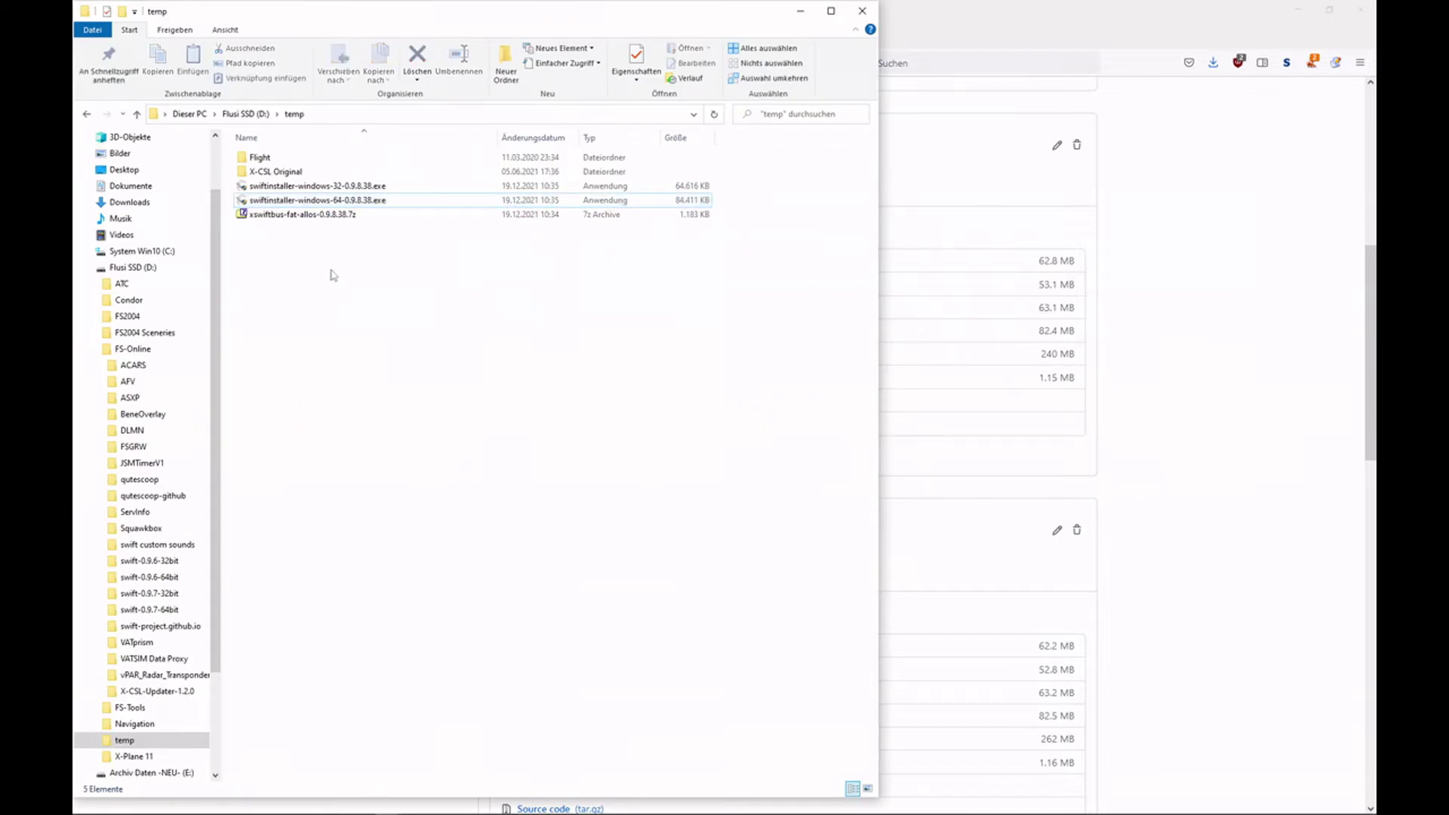
left_click(309, 186)
left_click(309, 201)
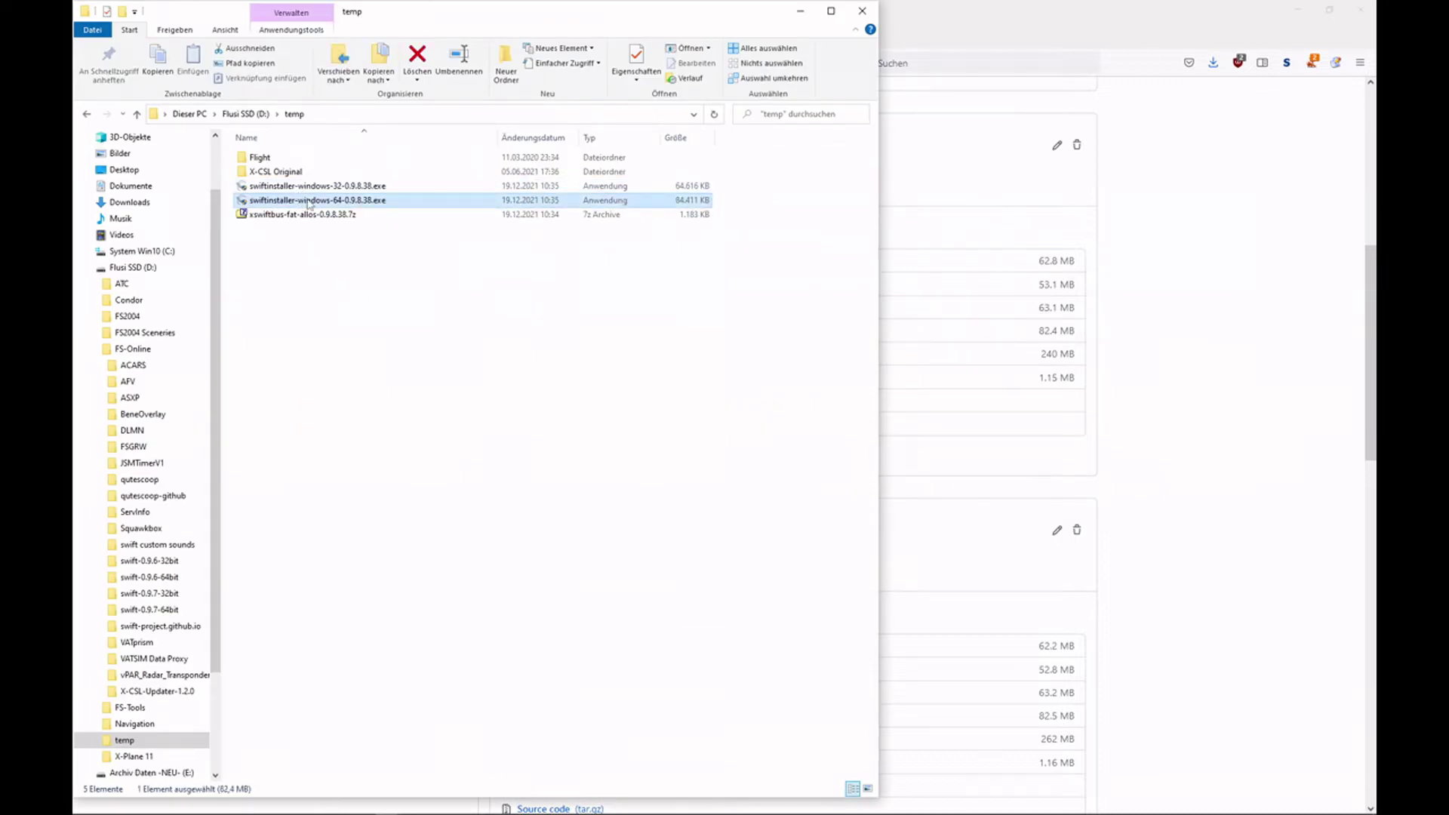
right_click(285, 201)
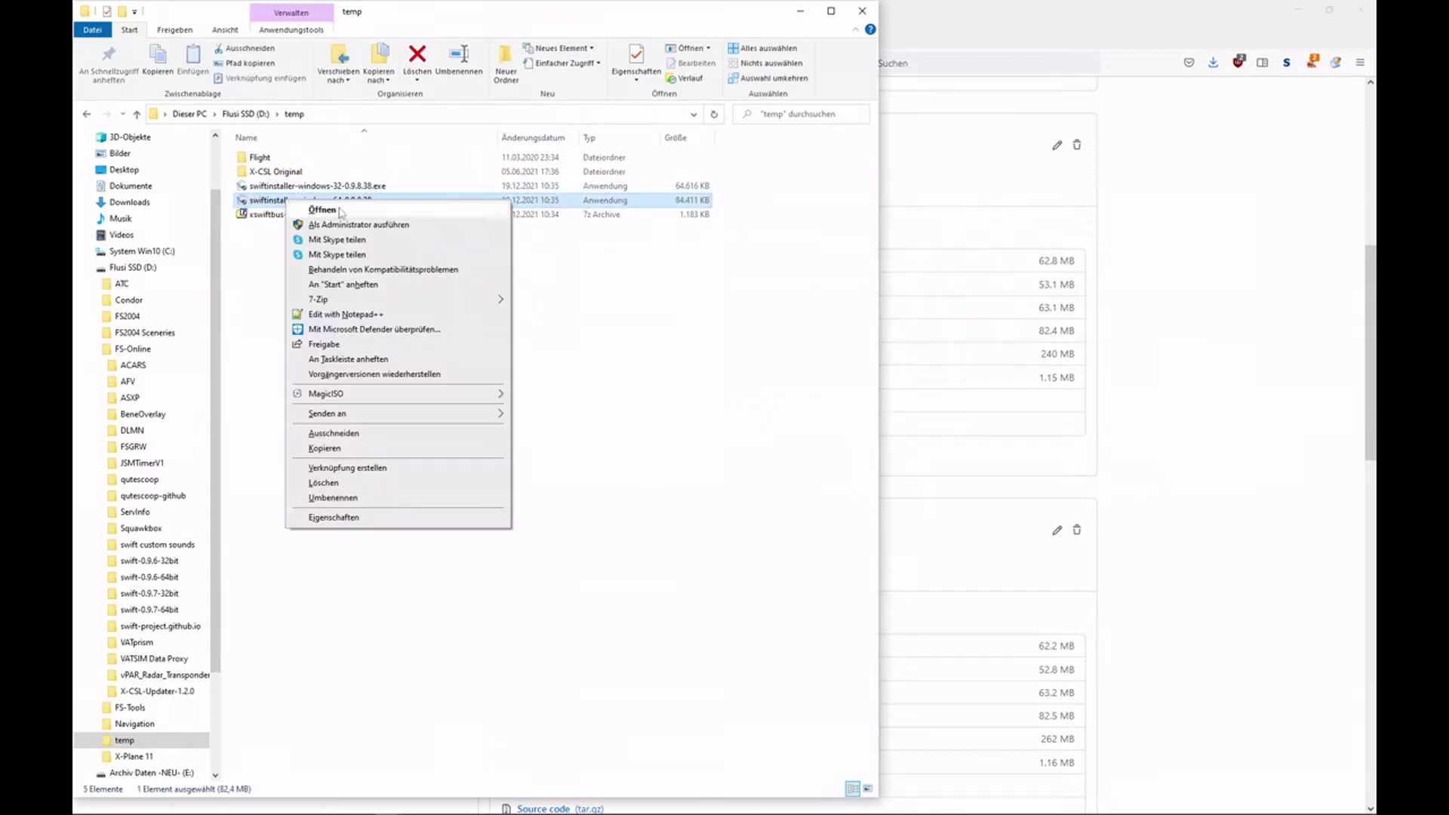
left_click(399, 227)
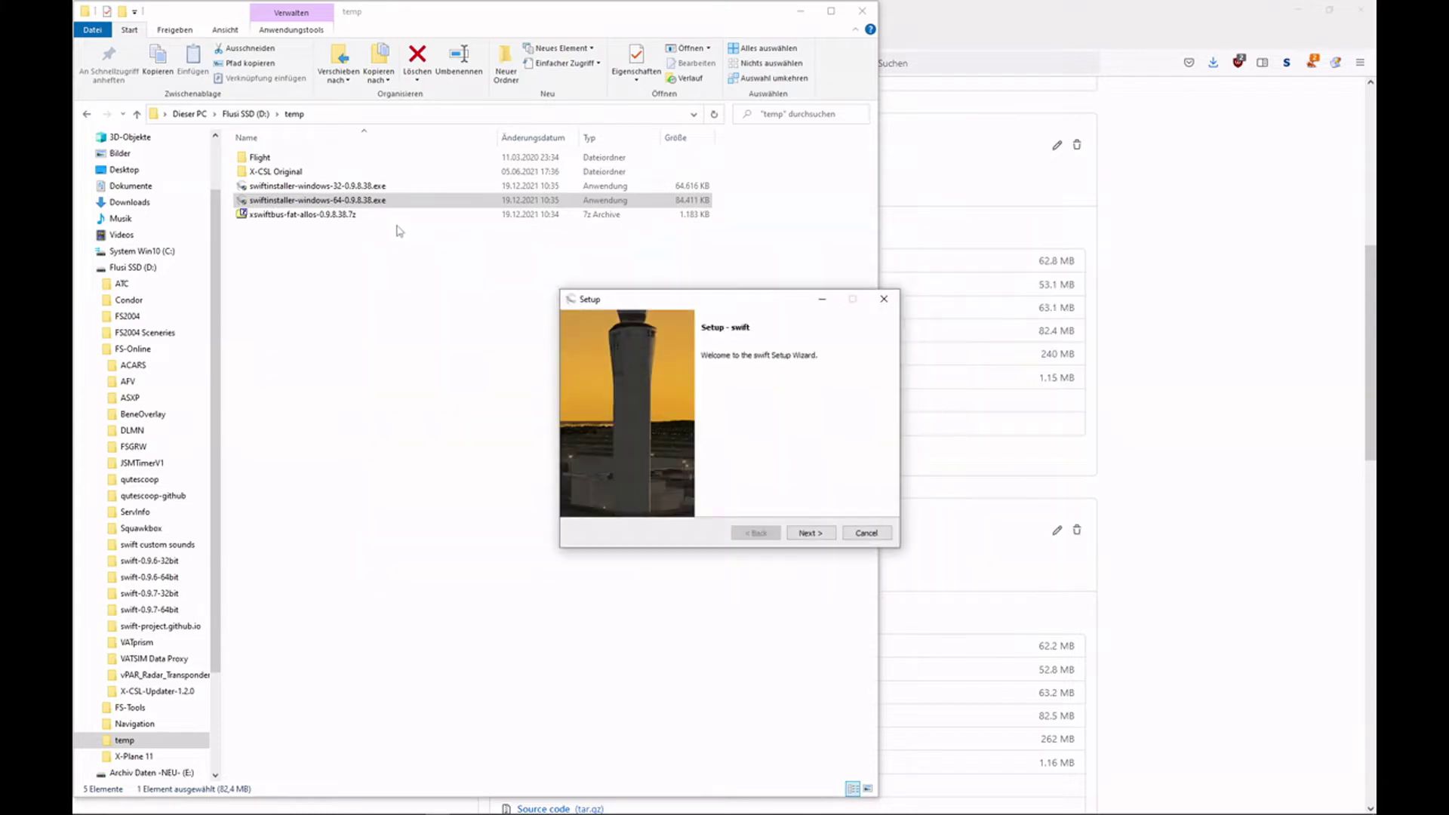
Start the swift setup wizard and accept its license agreement
left_click(810, 534)
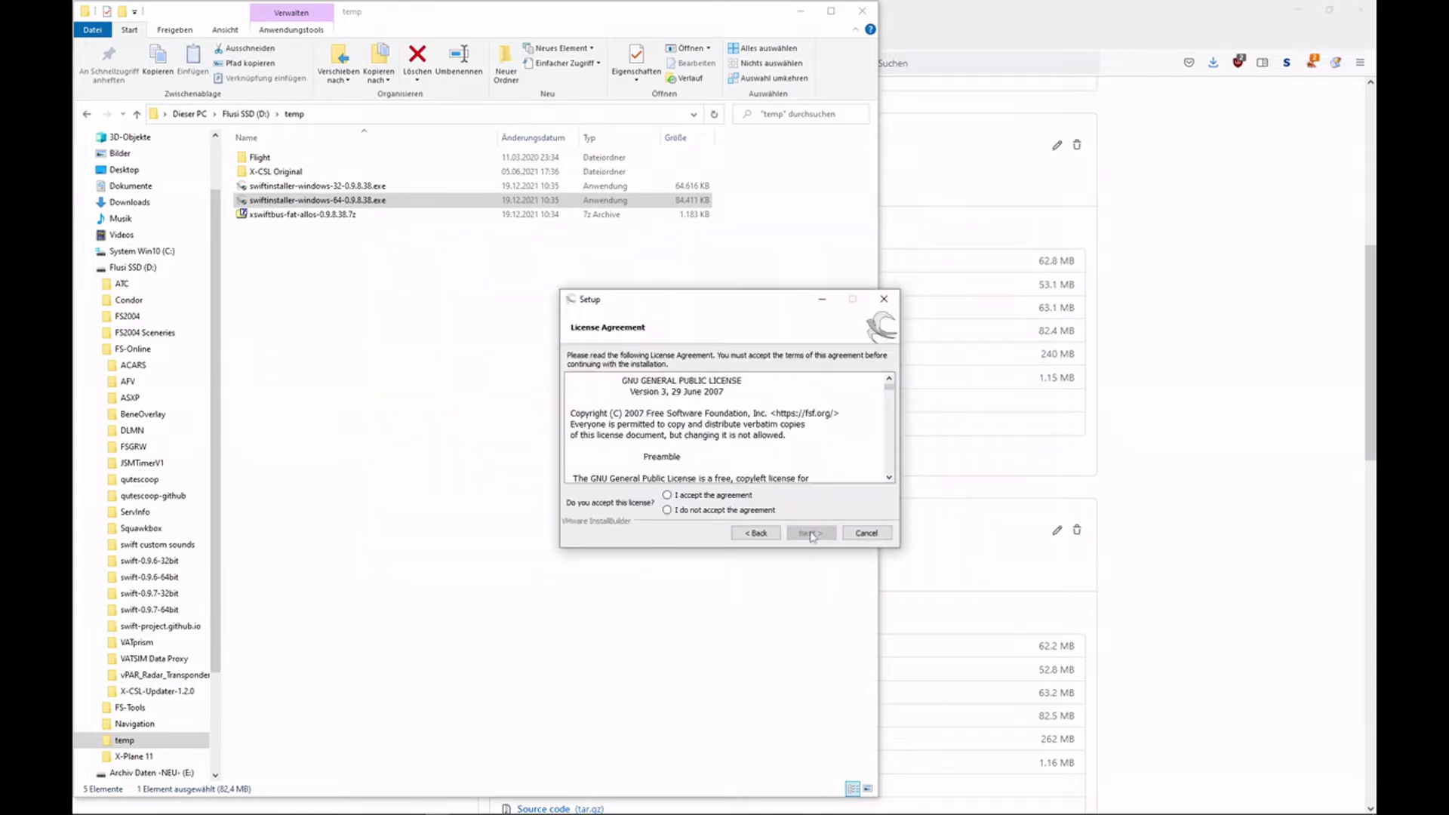
left_click(724, 496)
left_click(810, 534)
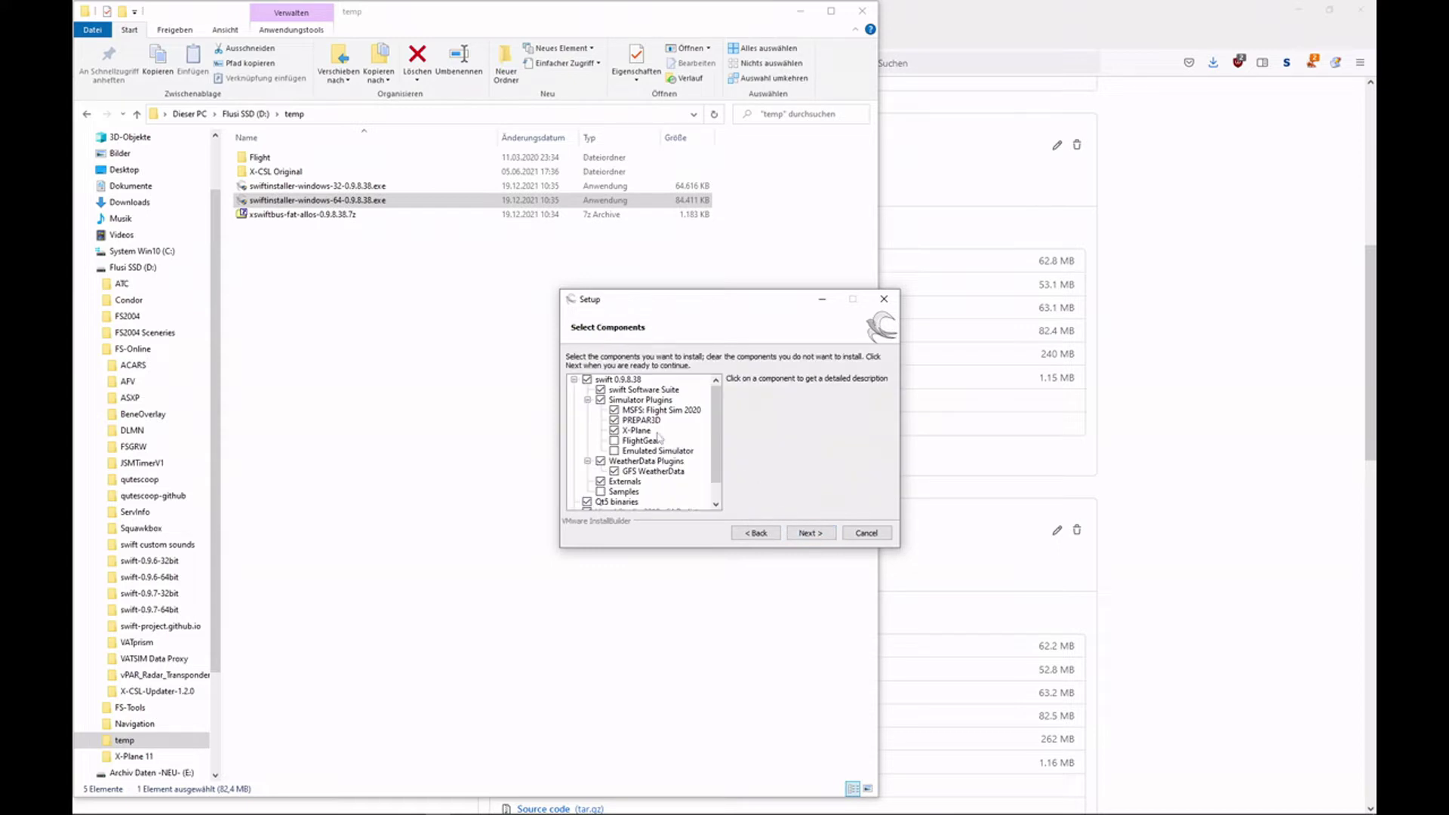
Exclude the PREPAR3D plugin, keep the MSFS and X-Plane plugins, and install swift into D:\FS-Online\swift-0.9.8-64bit
left_click(614, 421)
left_click(657, 410)
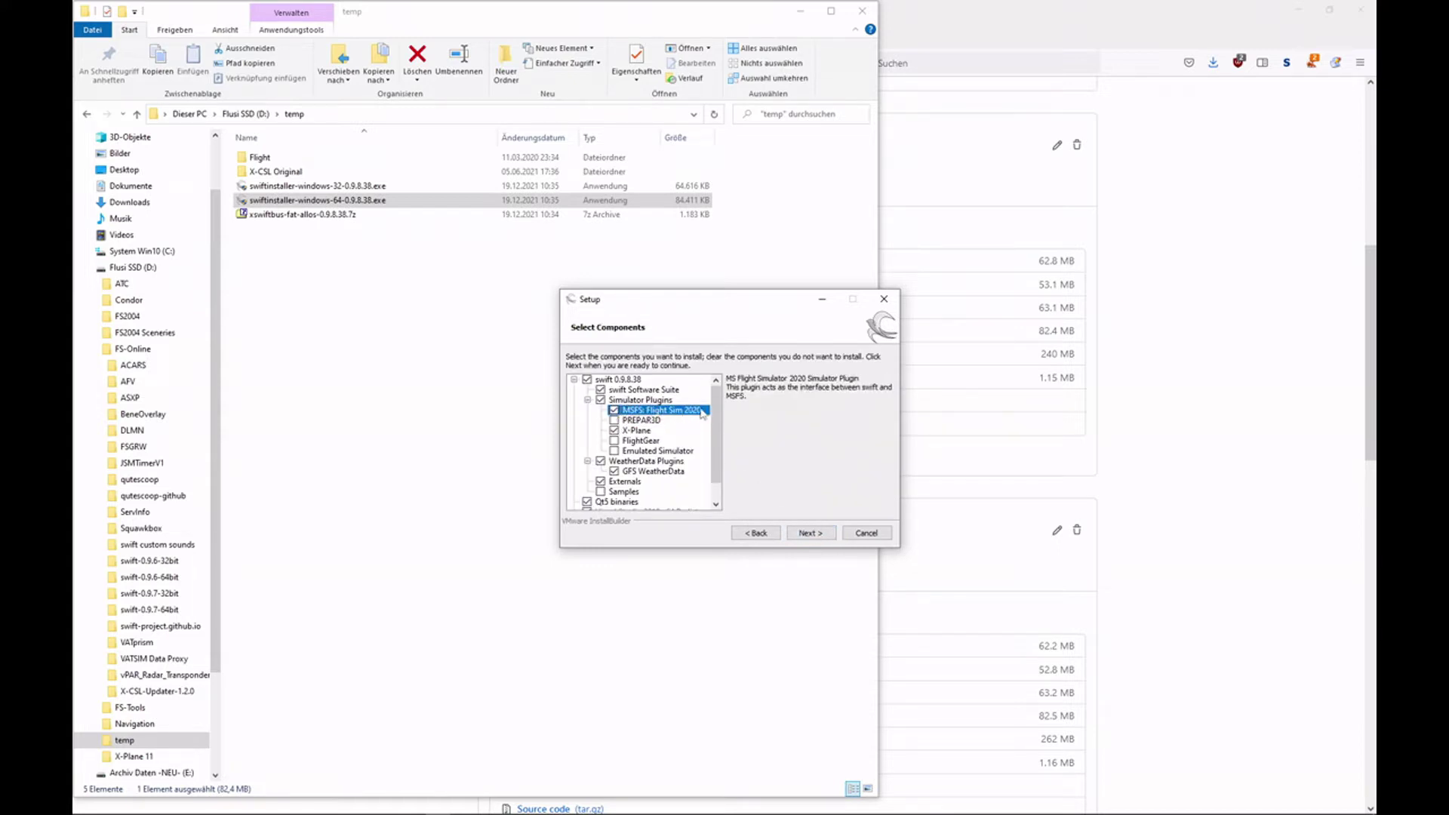
left_click(640, 431)
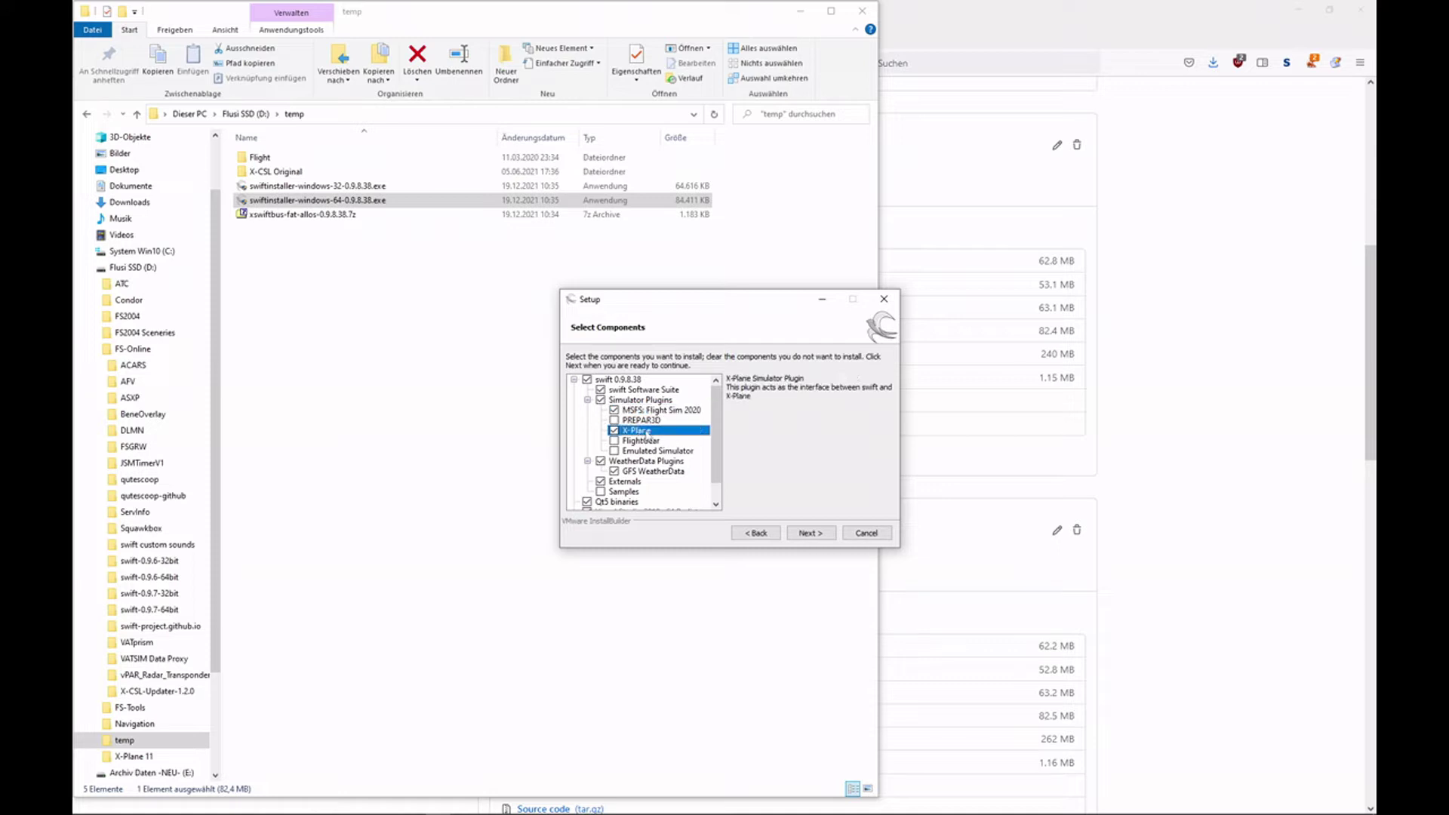
left_click(643, 411)
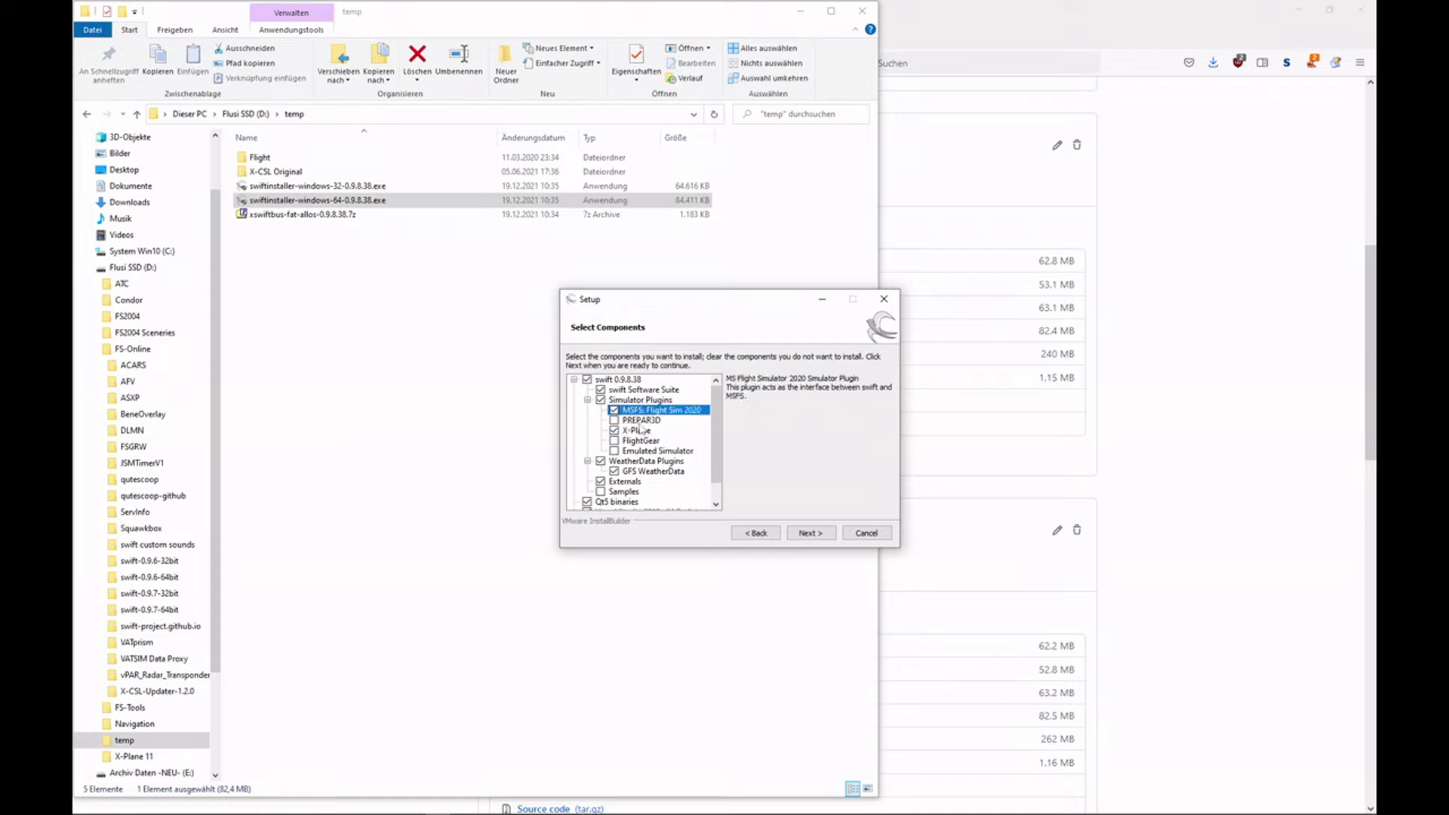
left_click(640, 432)
left_click(640, 412)
left_click(641, 432)
left_click(645, 412)
left_click(812, 535)
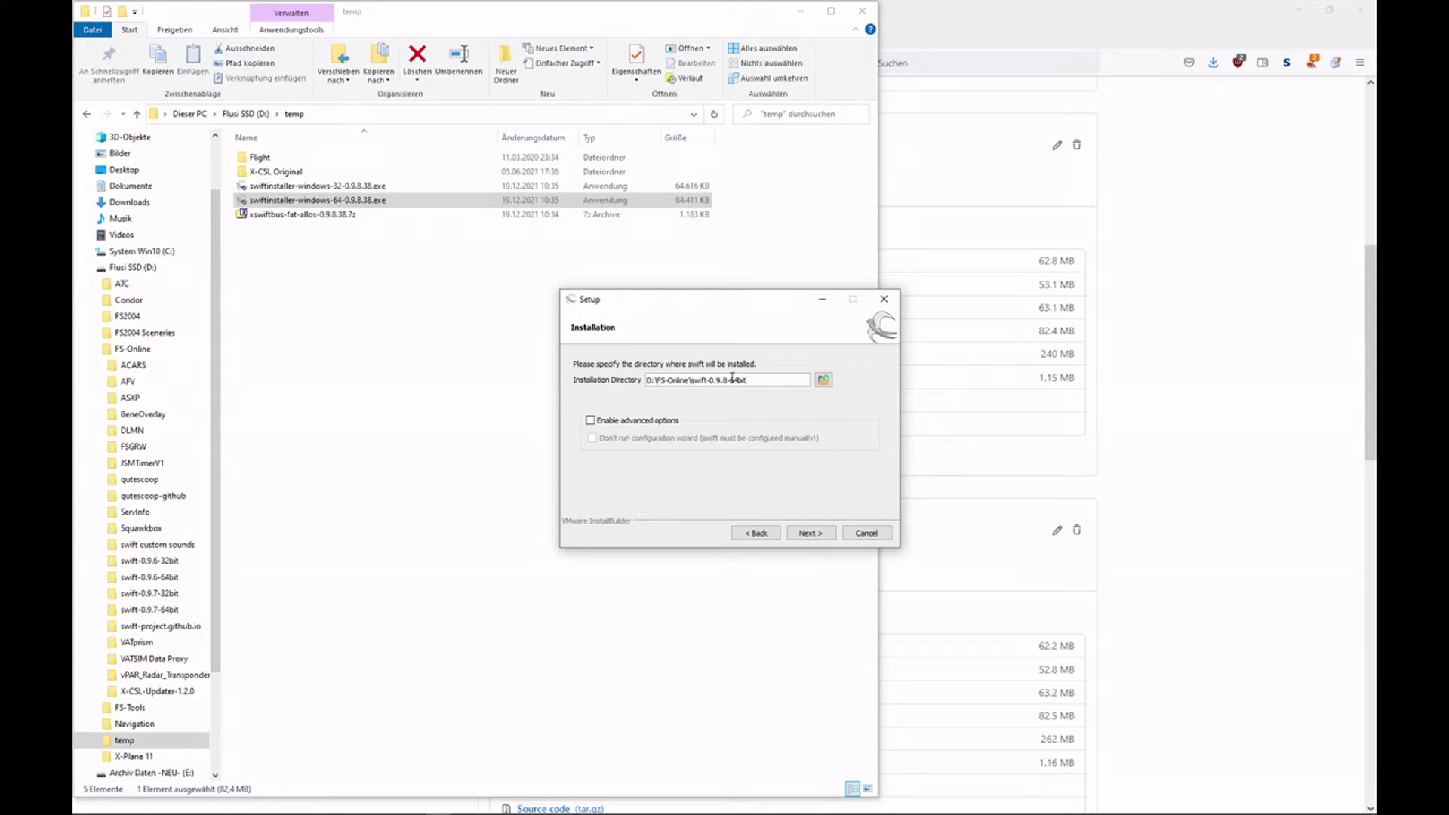
left_click(811, 534)
left_click(812, 533)
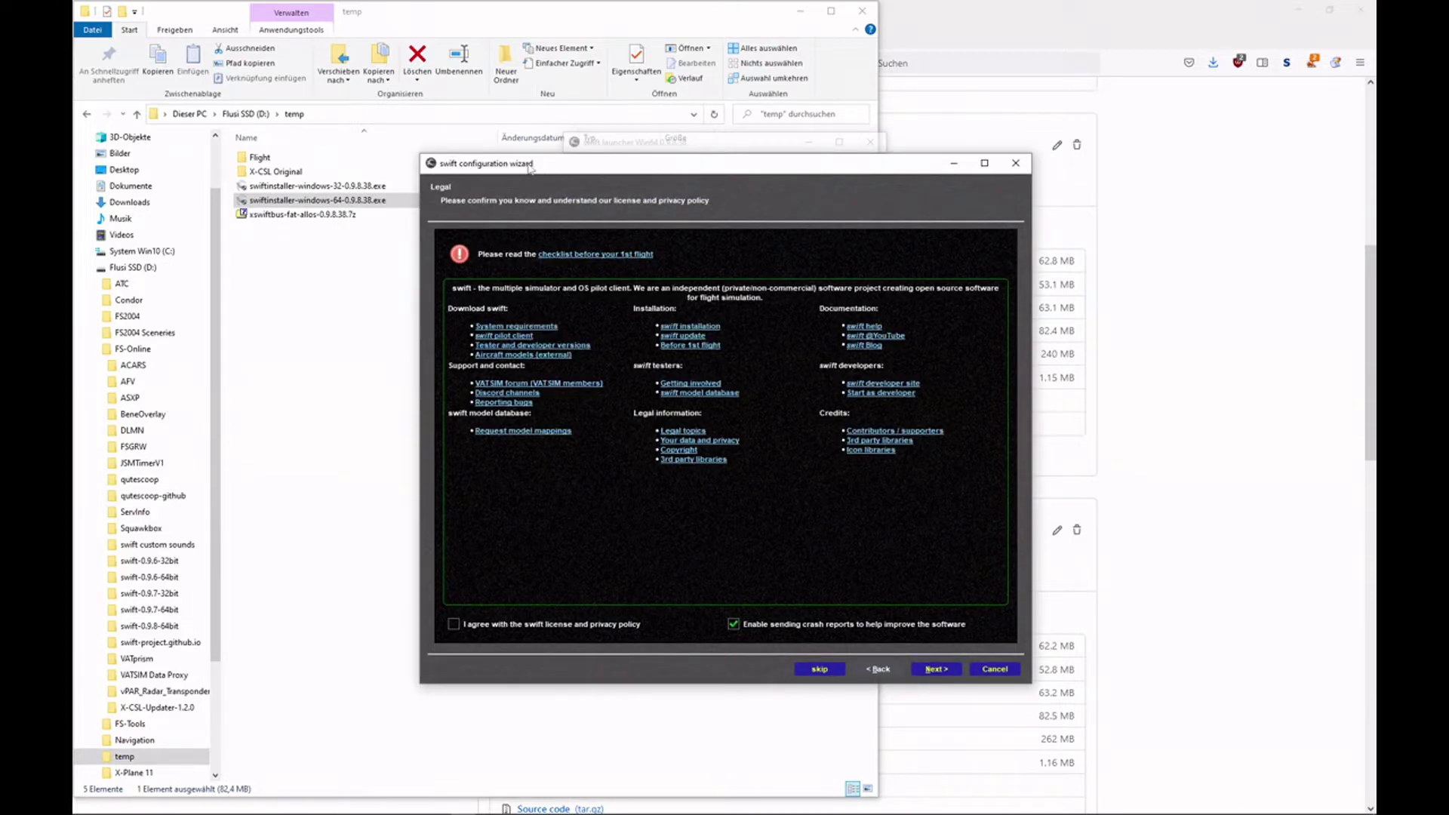
Agree to the swift license and privacy policy, keep crash reports enabled, and proceed past the data loading page
left_click(488, 626)
left_click(733, 624)
left_click(732, 626)
left_click(936, 669)
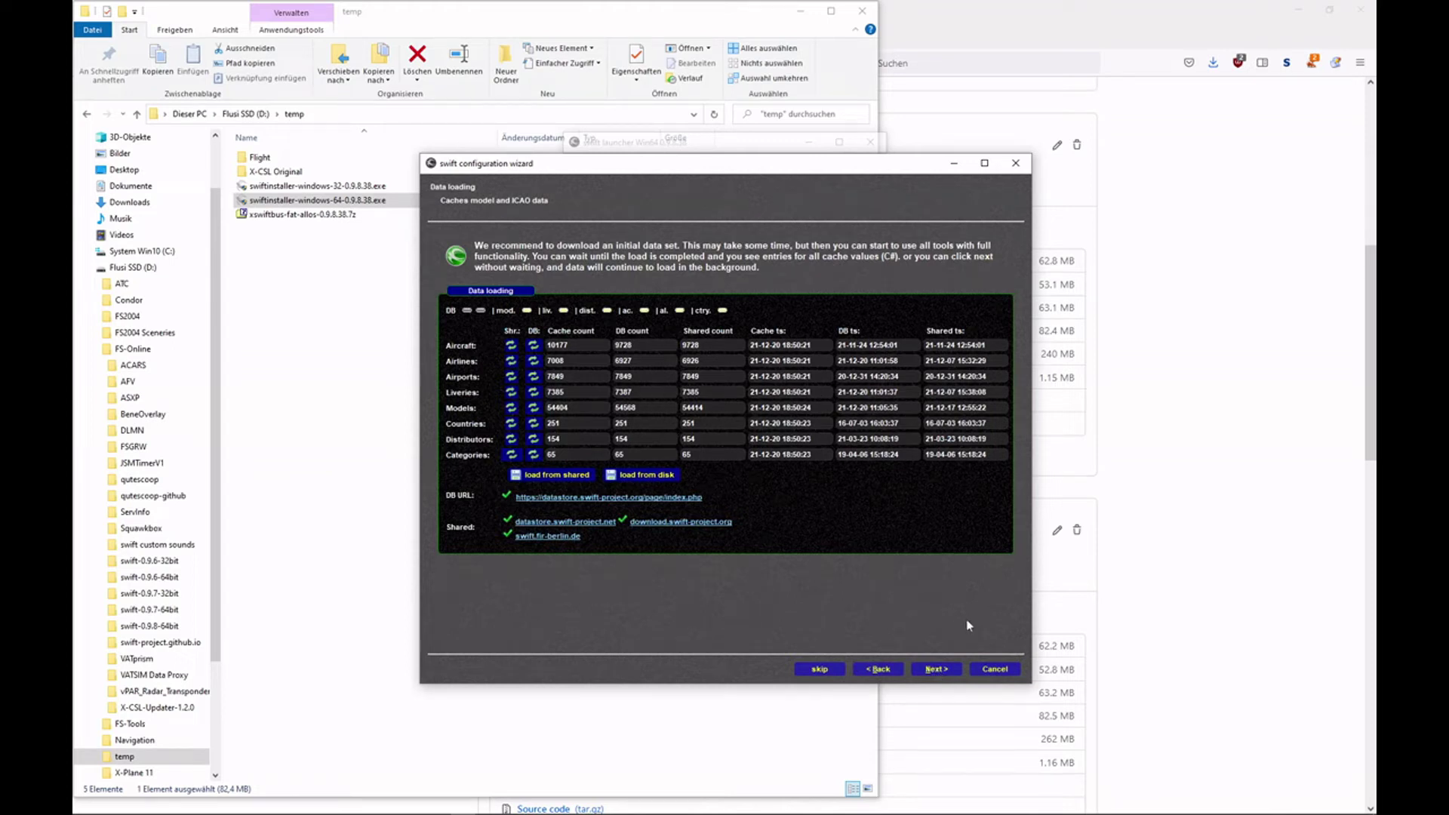
left_click(940, 669)
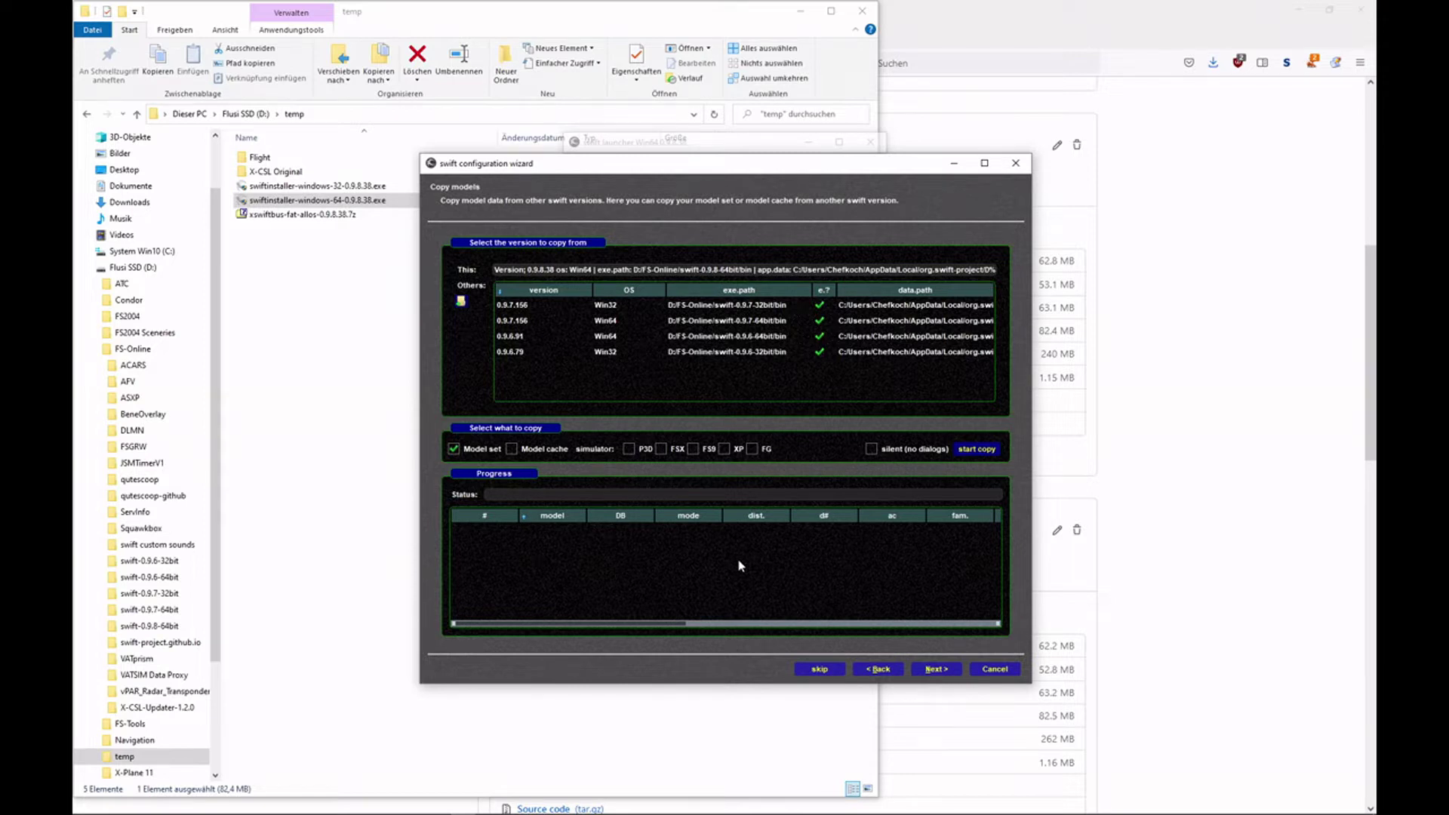
Skip copying models and copy all available settings and caches from the Win64 version 0.9.7.156
left_click(936, 669)
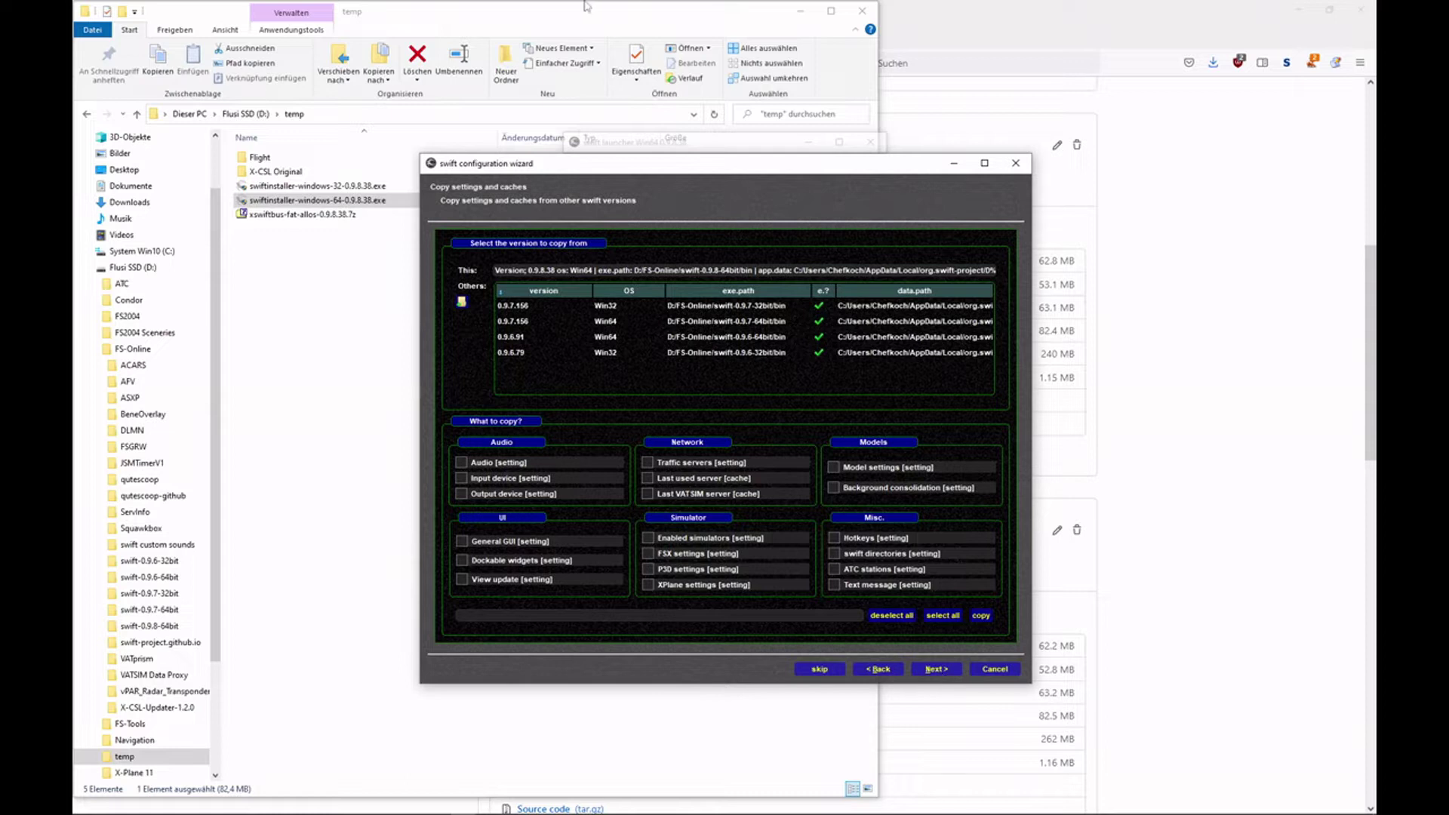
left_click(706, 324)
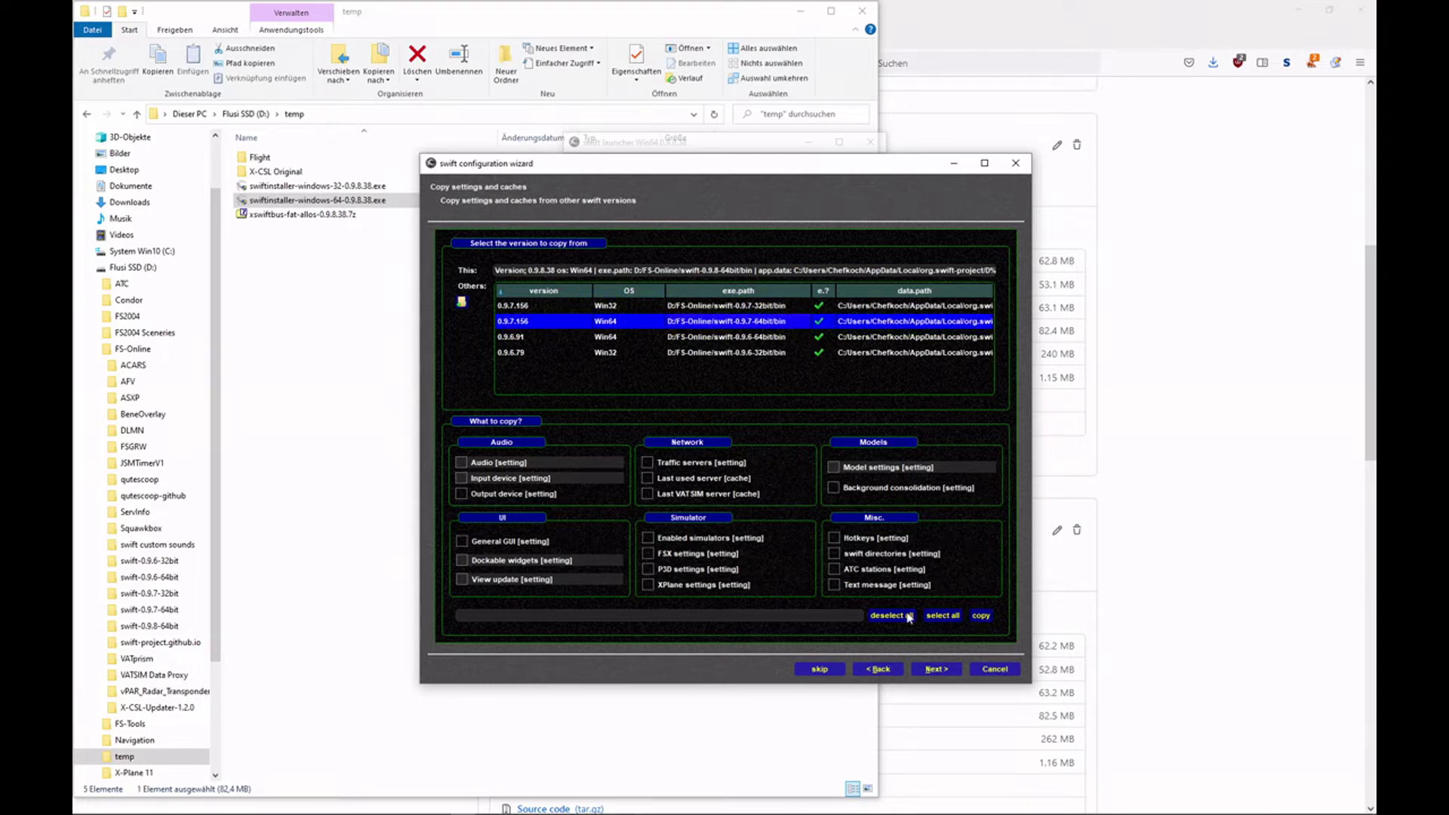
left_click(953, 617)
left_click(981, 616)
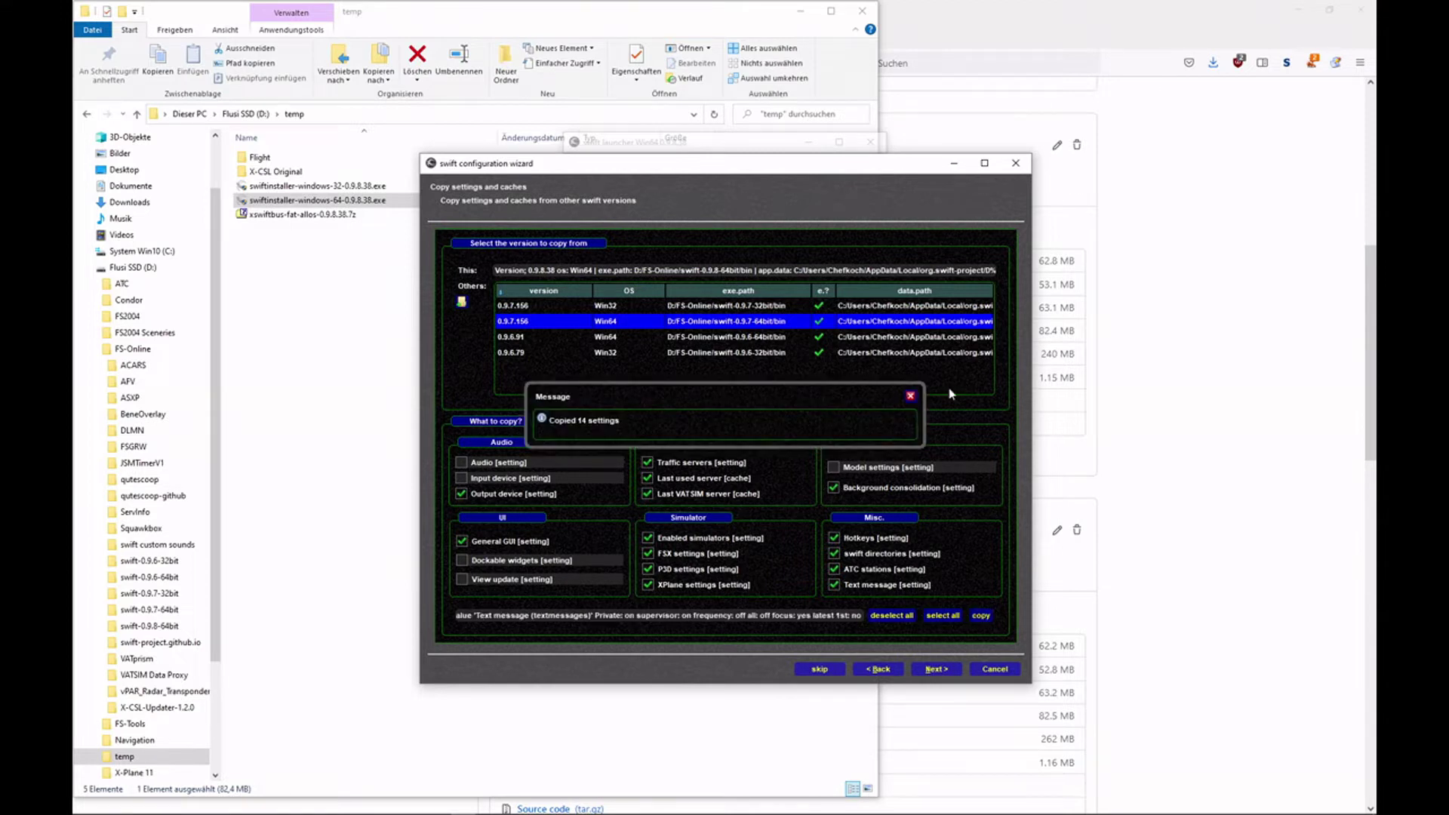
left_click(911, 397)
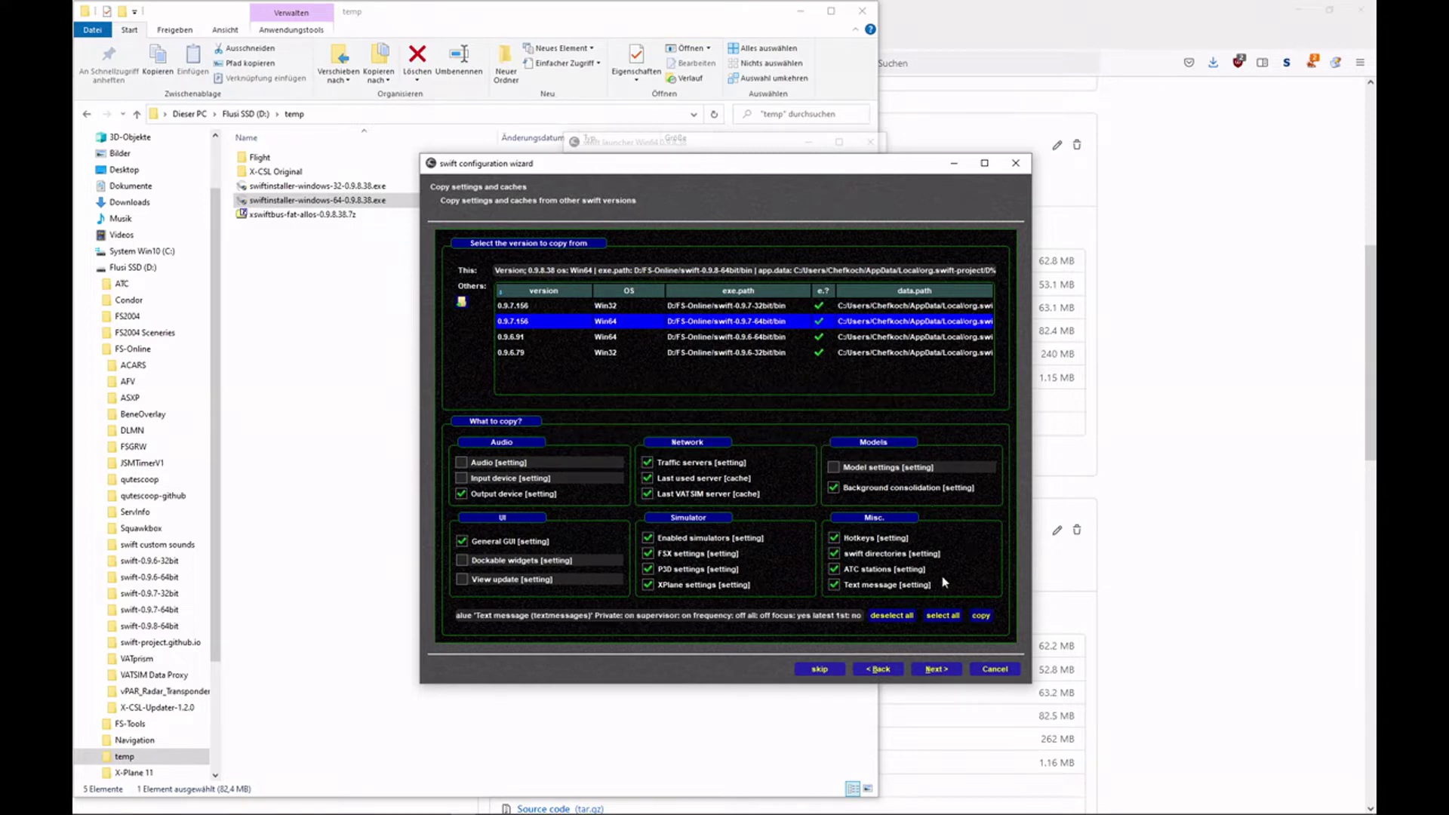
left_click(938, 671)
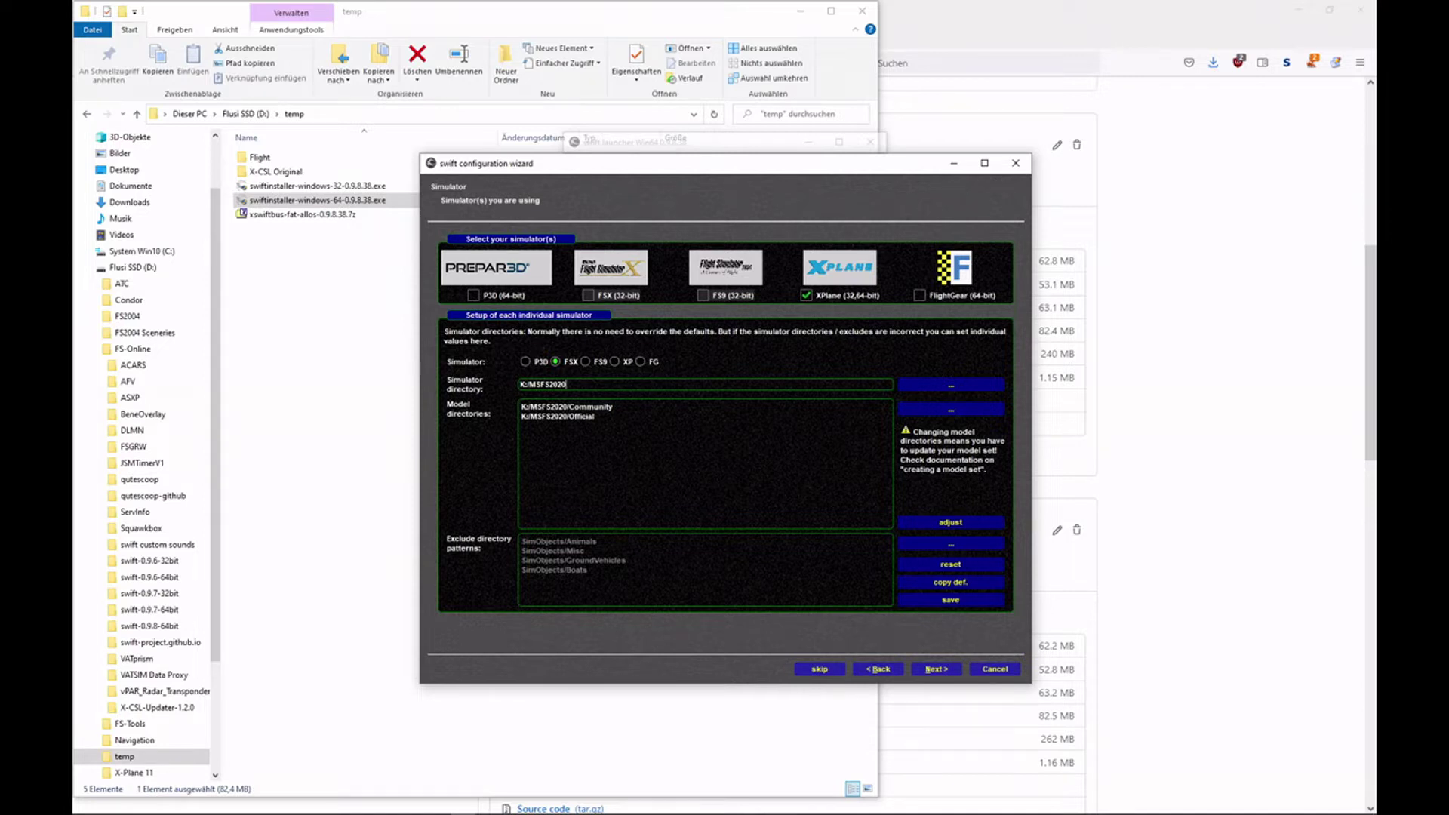
Choose K:/MSFS2020 as the FSX simulator directory and save the simulator settings
left_click(953, 387)
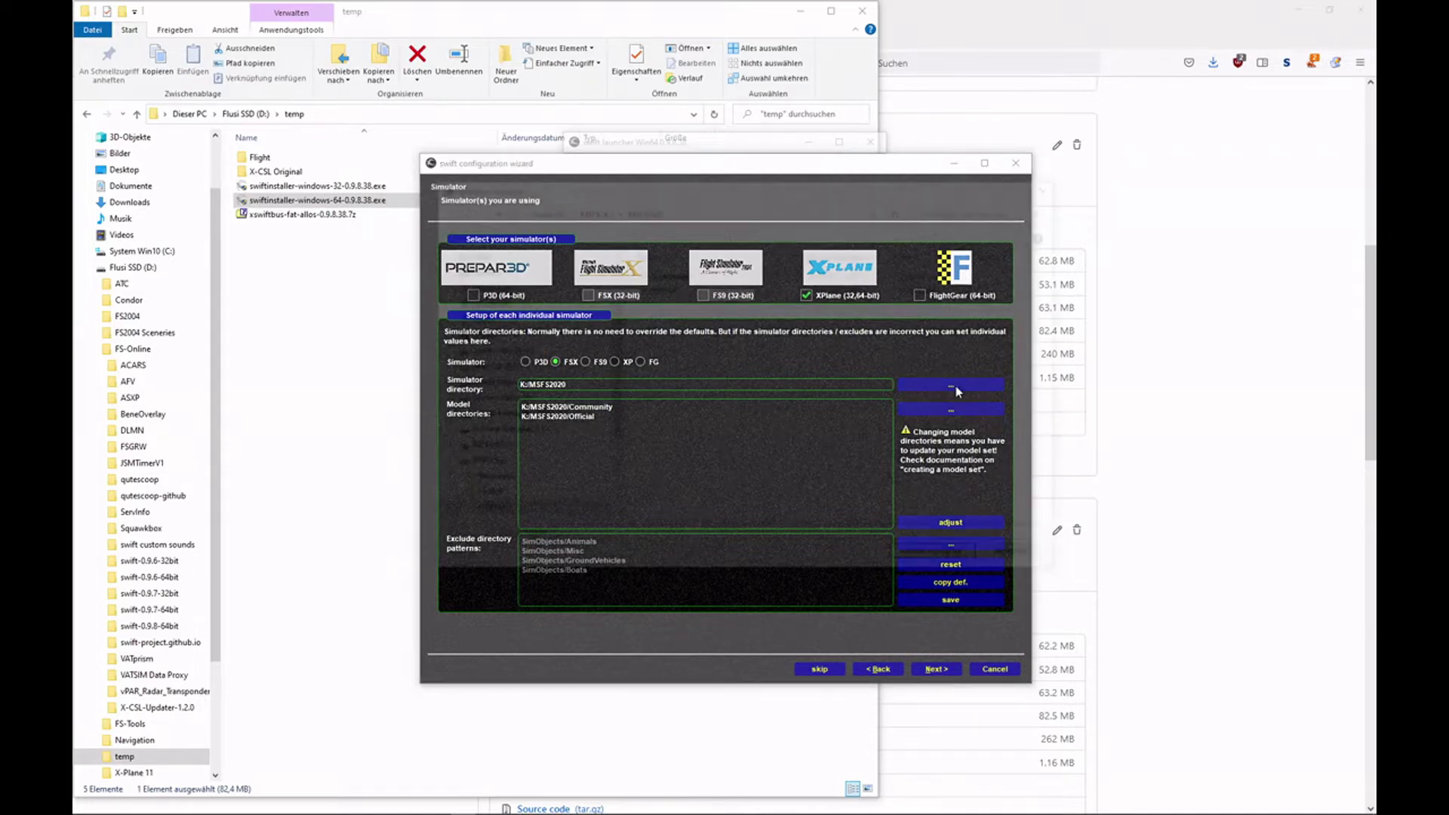
left_click(477, 464)
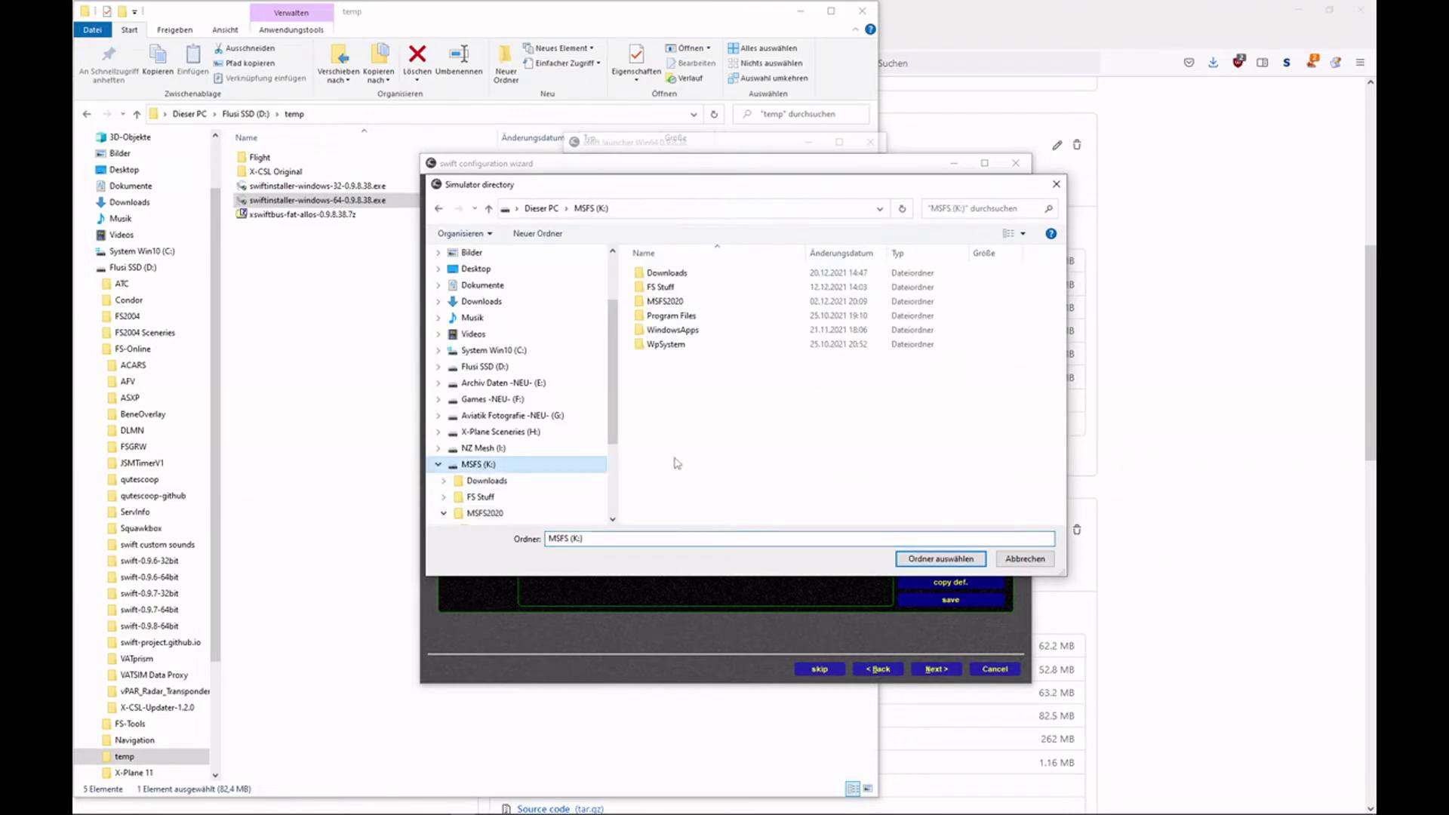
left_click(665, 304)
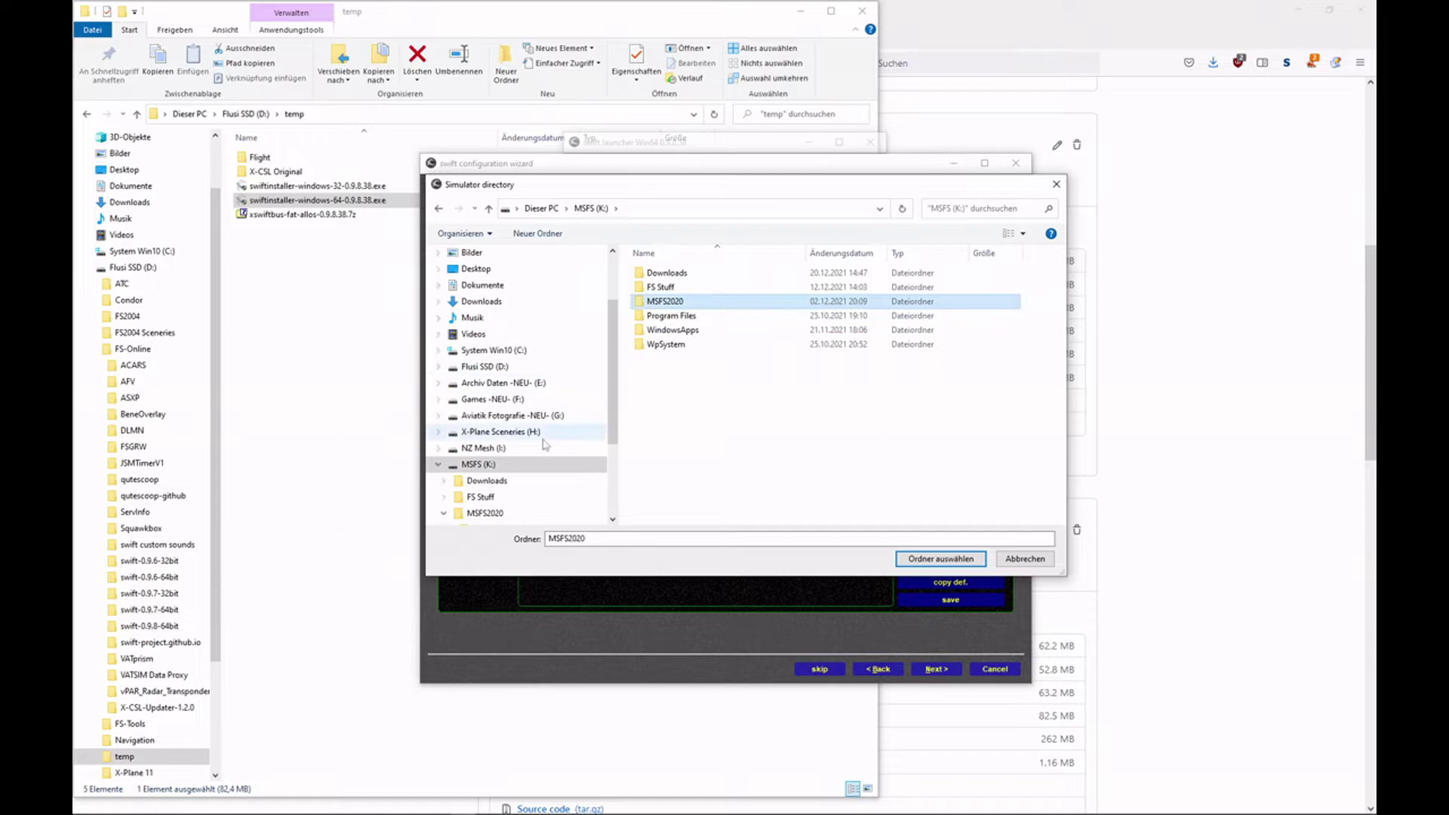
double_click(682, 303)
left_click(944, 558)
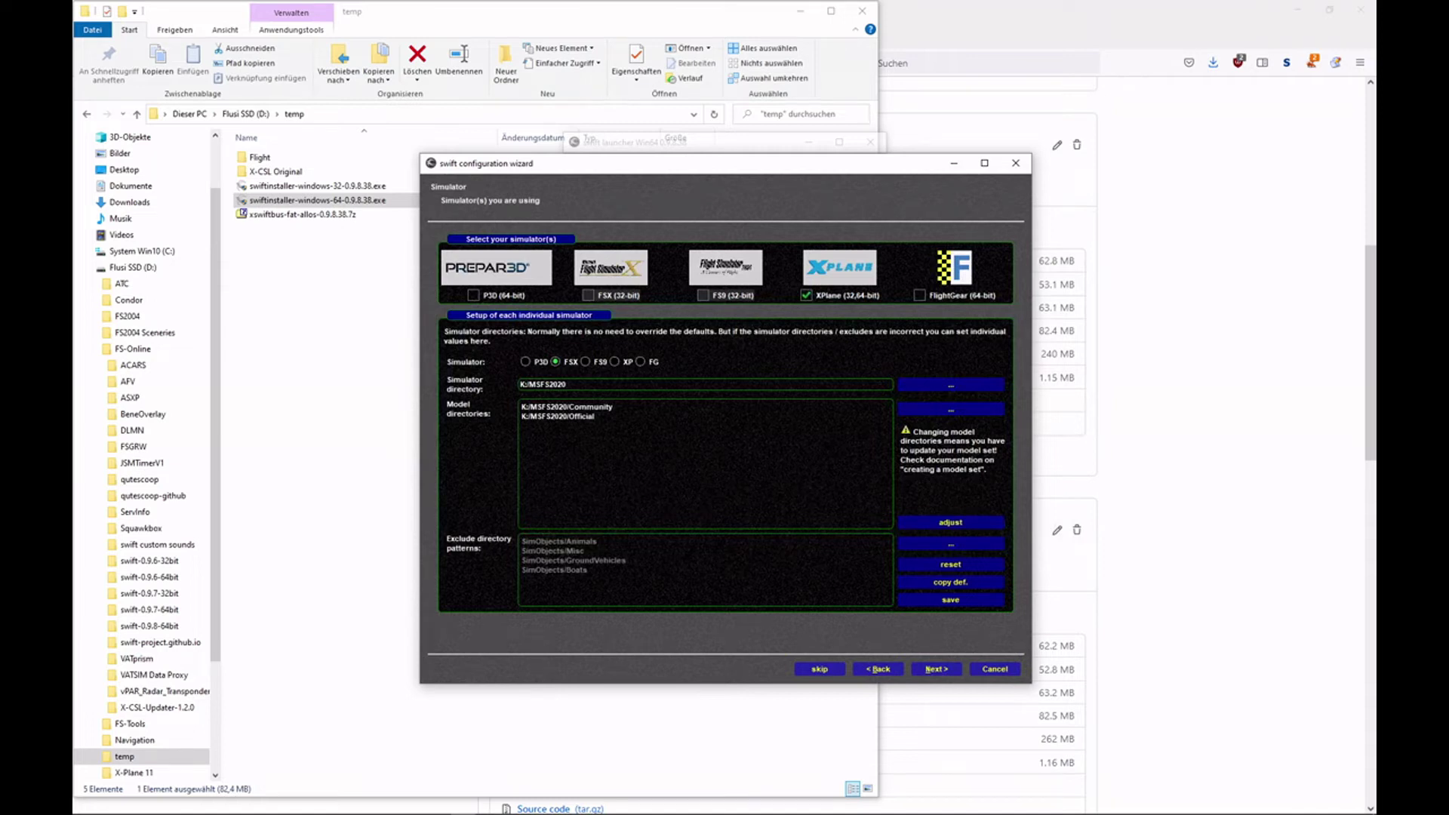
key("ctrl+a")
left_click(951, 601)
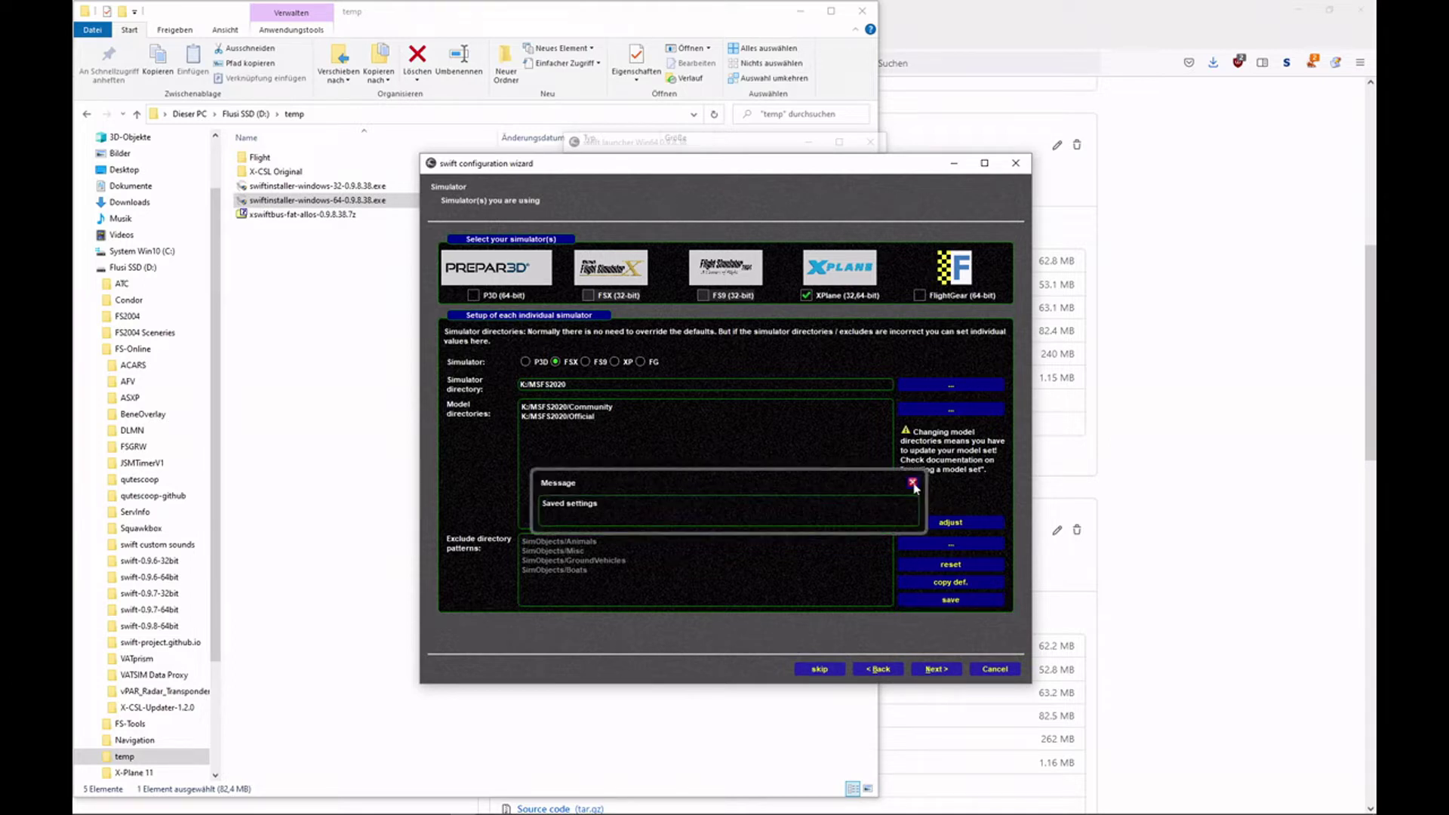
left_click(915, 487)
left_click(939, 670)
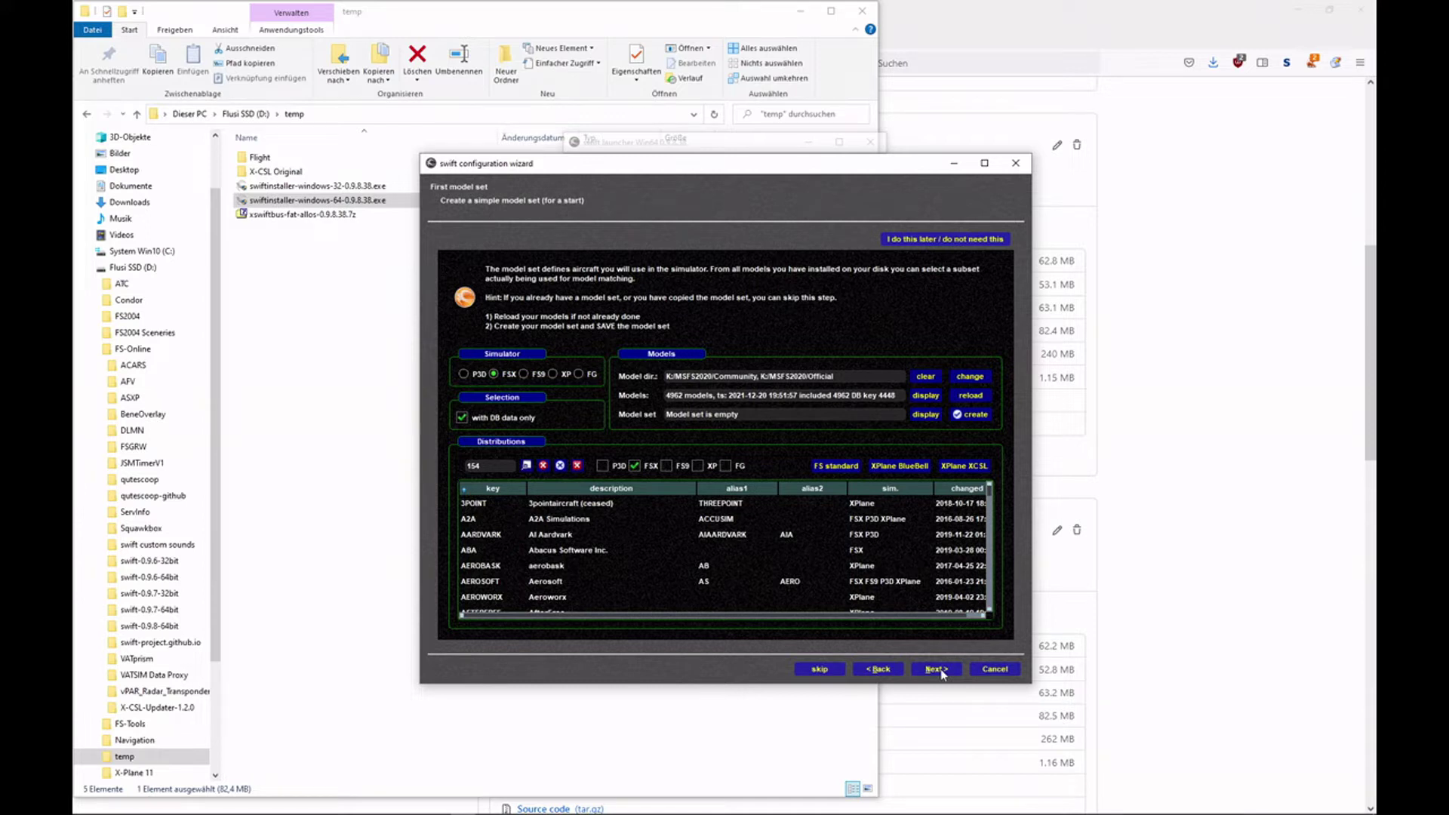
Pass the first model set, XSwiftBus and hotkeys pages without changes and finish the configuration wizard
left_click(936, 669)
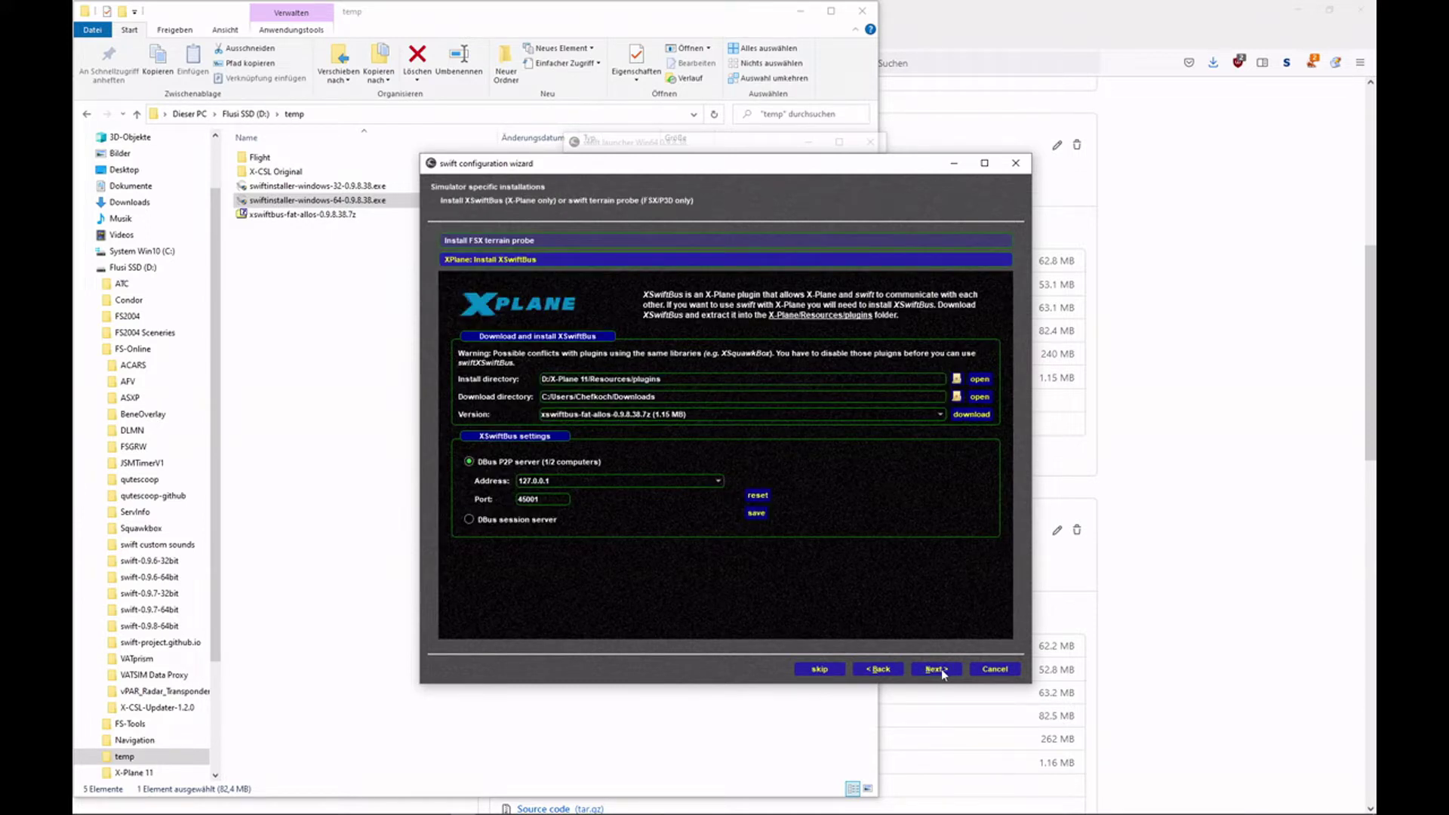
left_click(940, 669)
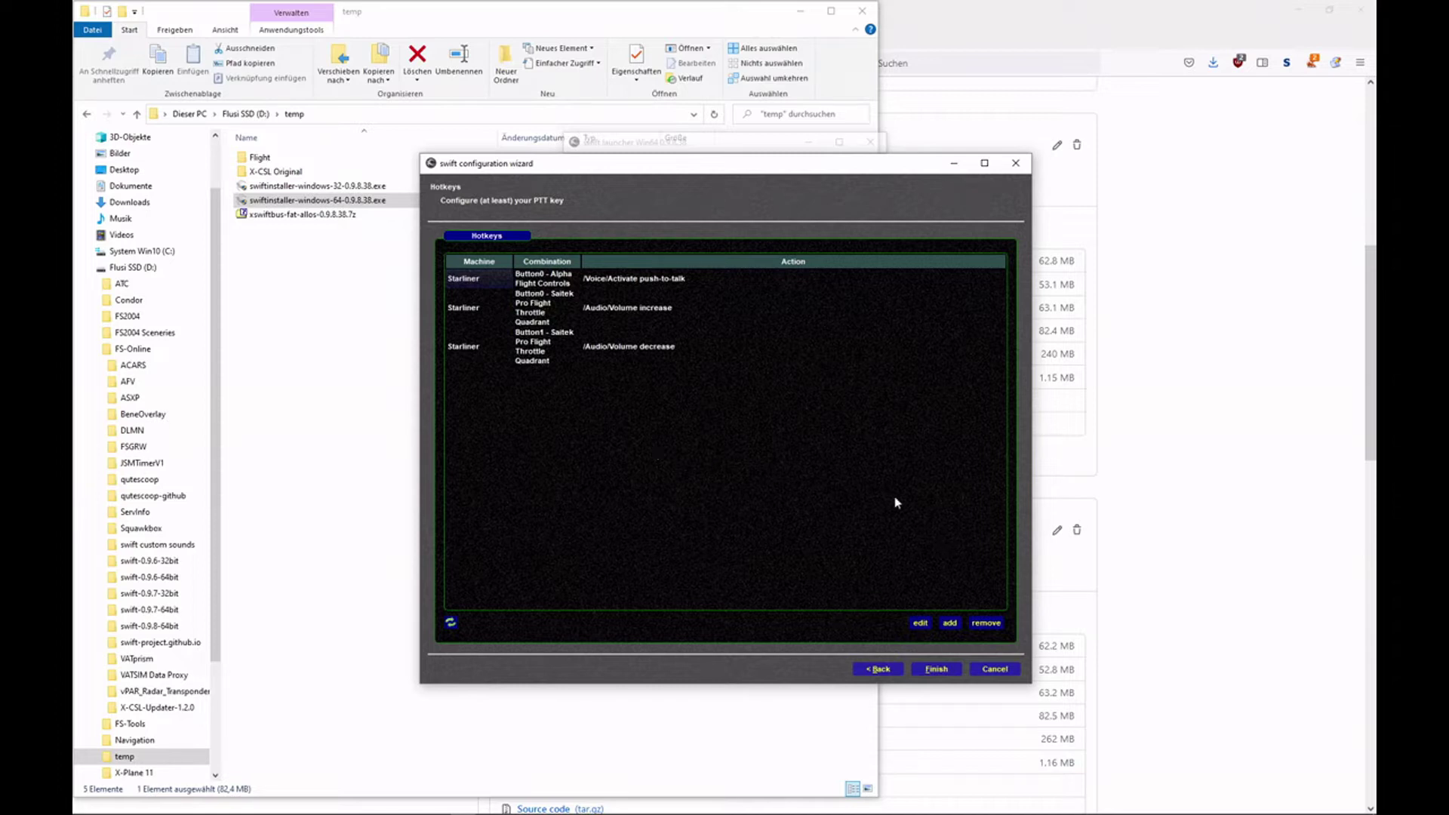
left_click(938, 671)
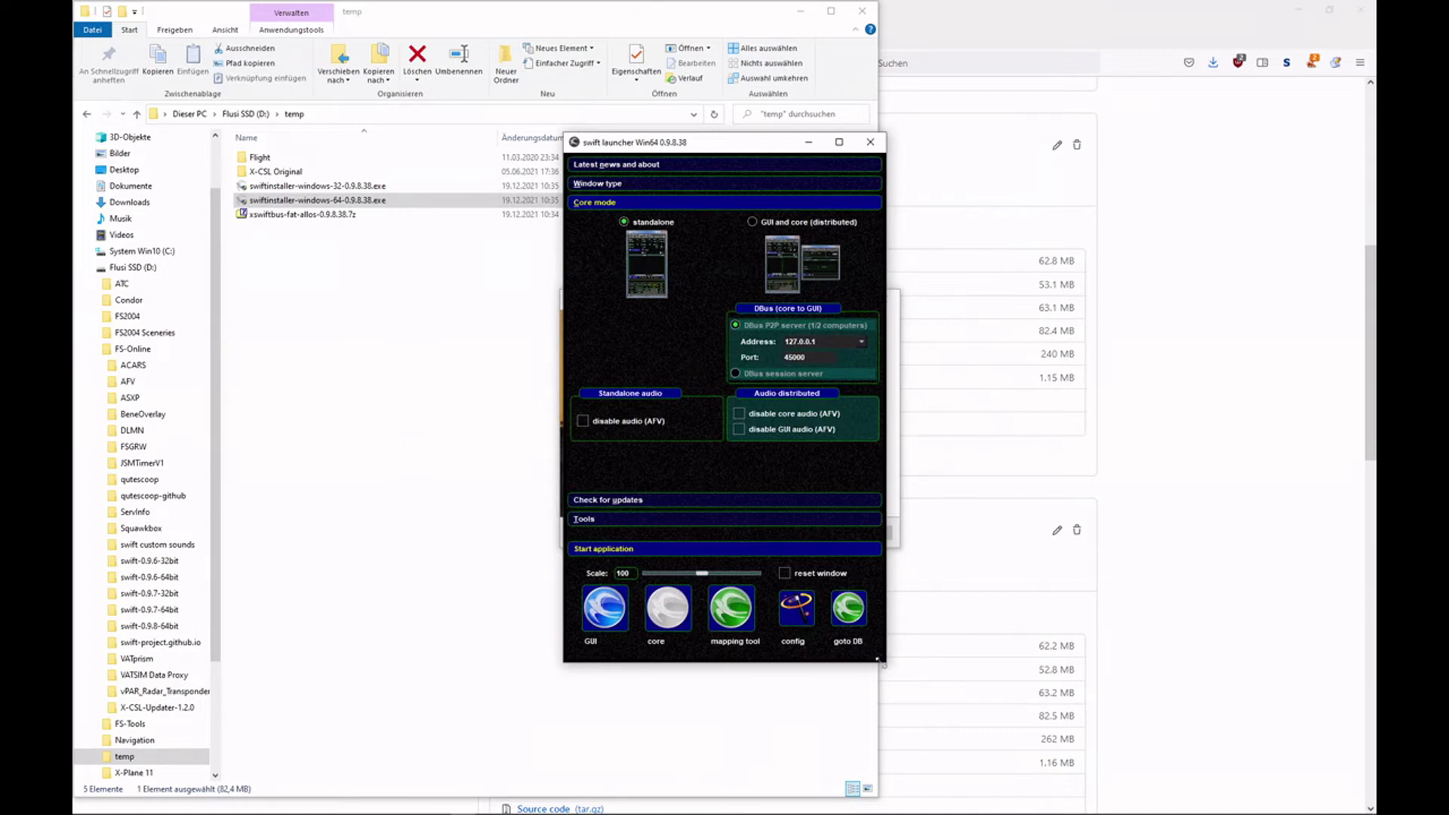
Move the swift launcher aside, minimize File Explorer, and finish the setup wizard
left_click_drag(714, 151, 914, 168)
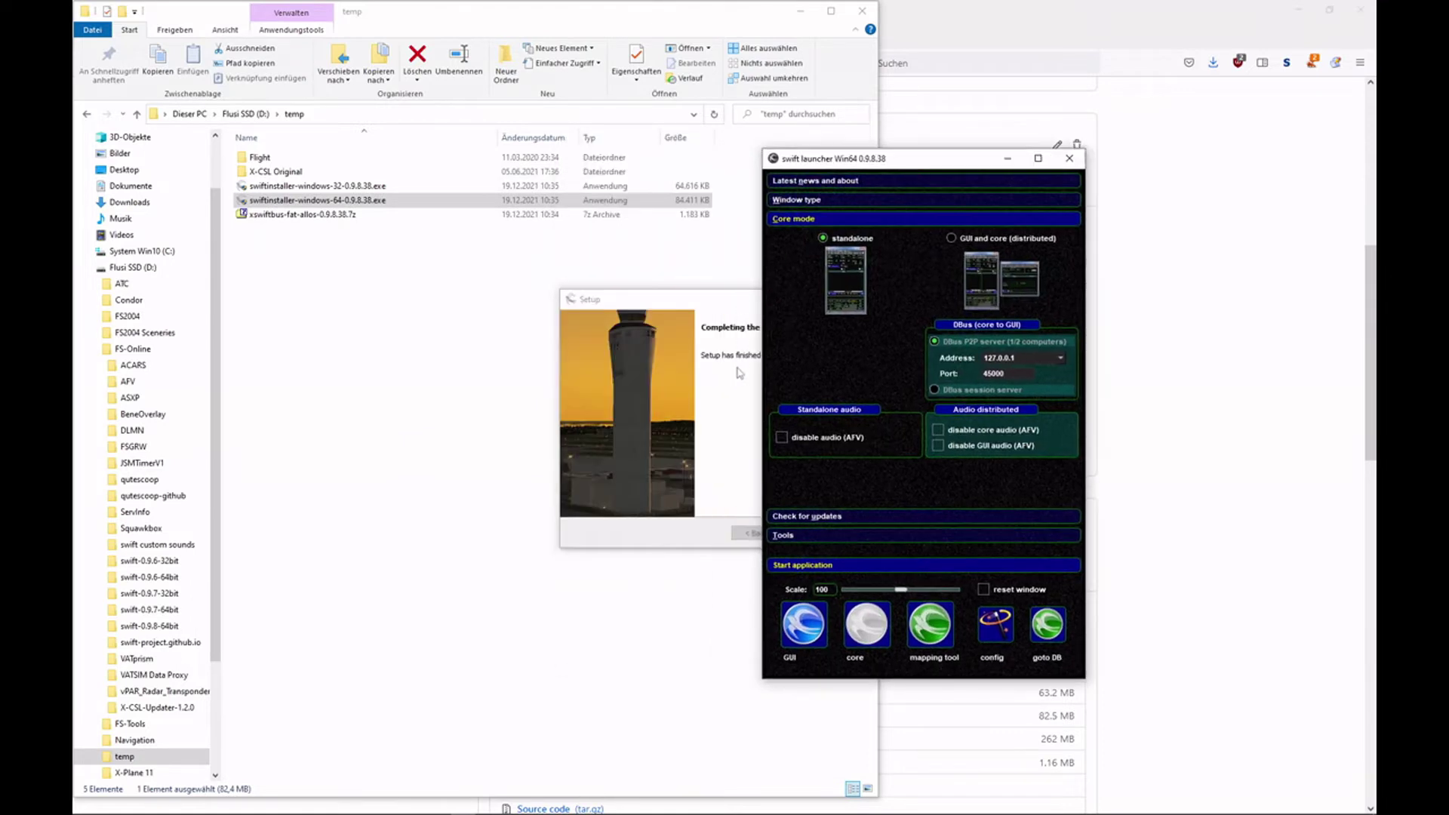
left_click(800, 11)
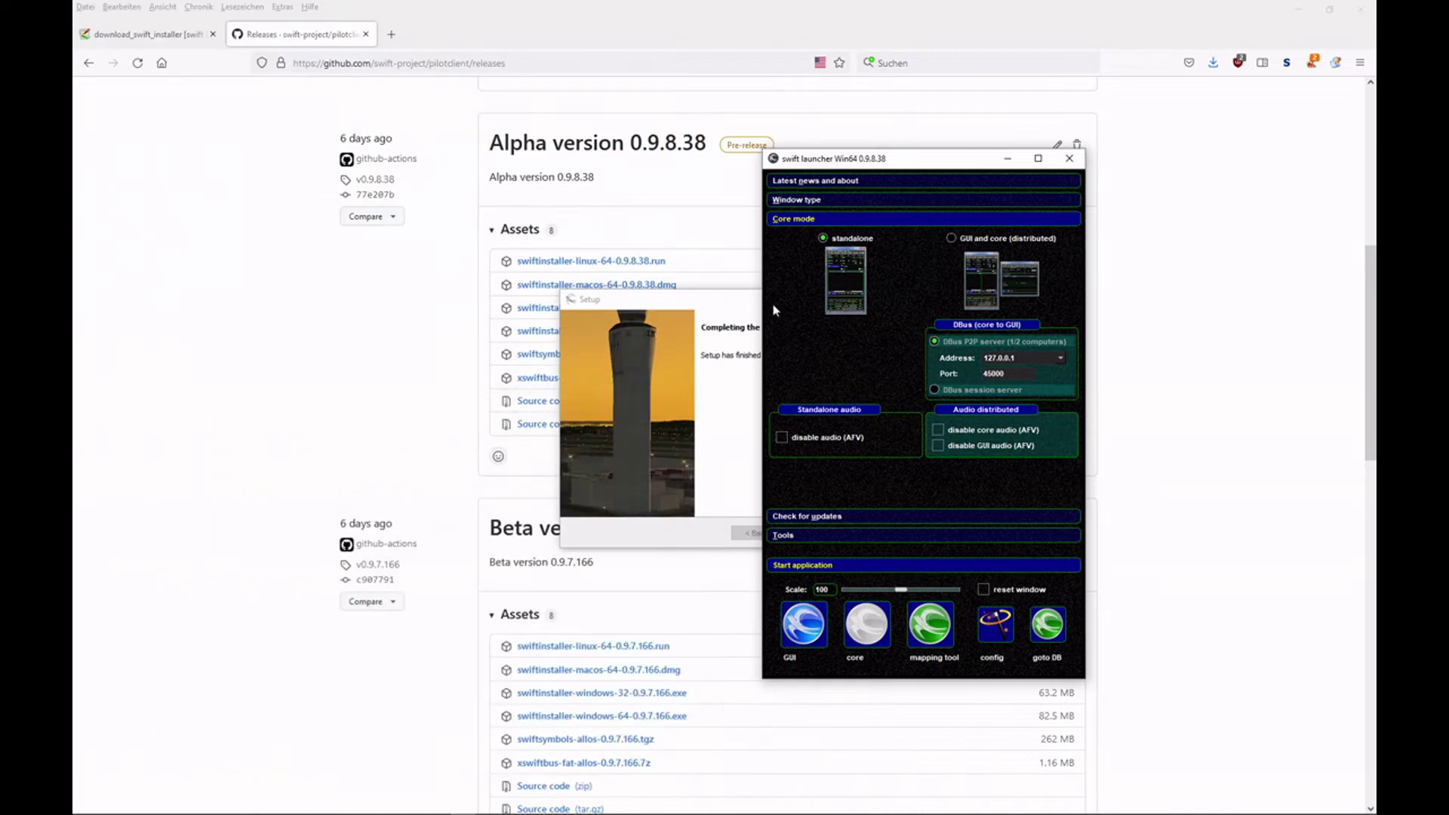
left_click(729, 419)
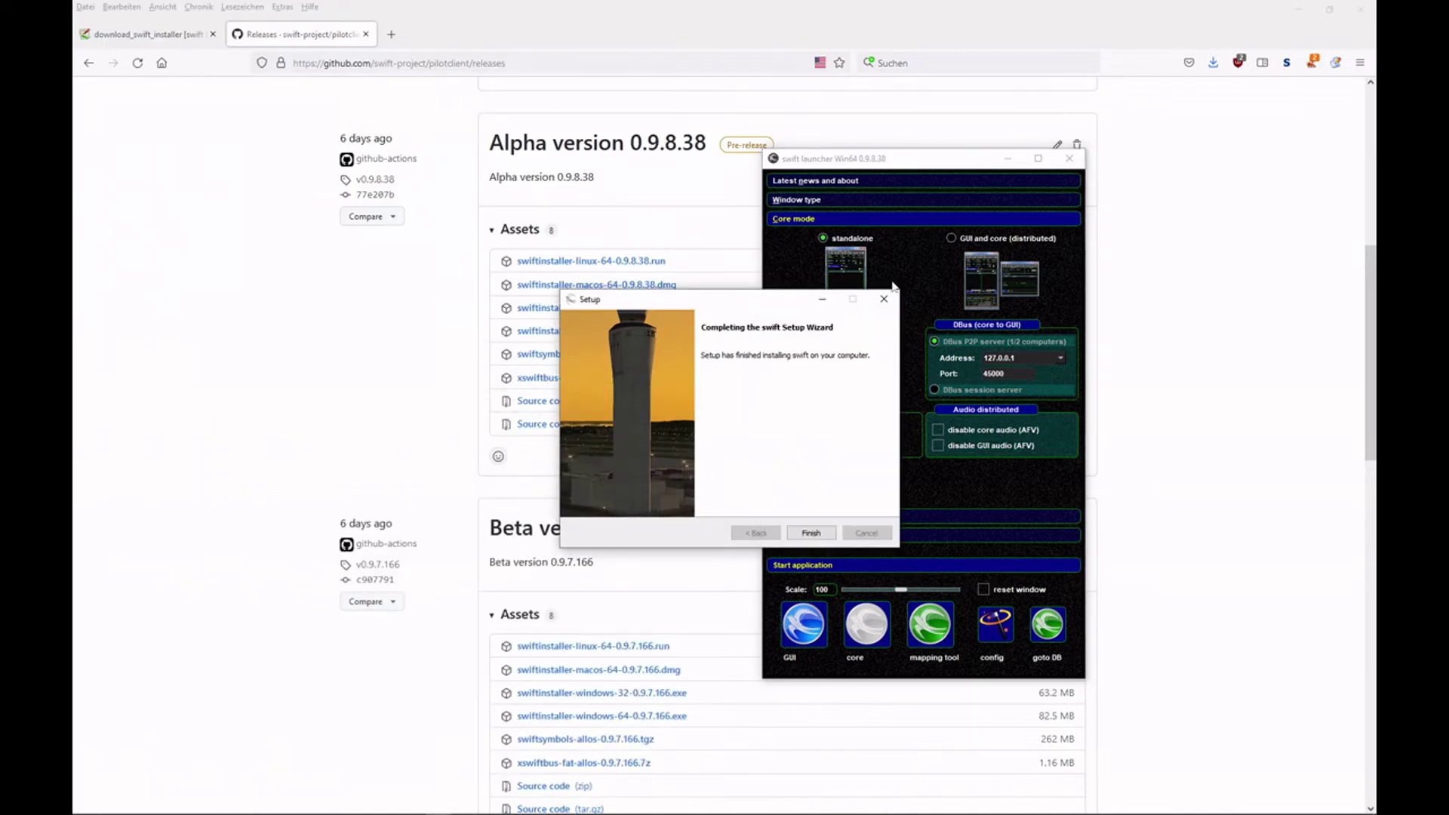
left_click(815, 533)
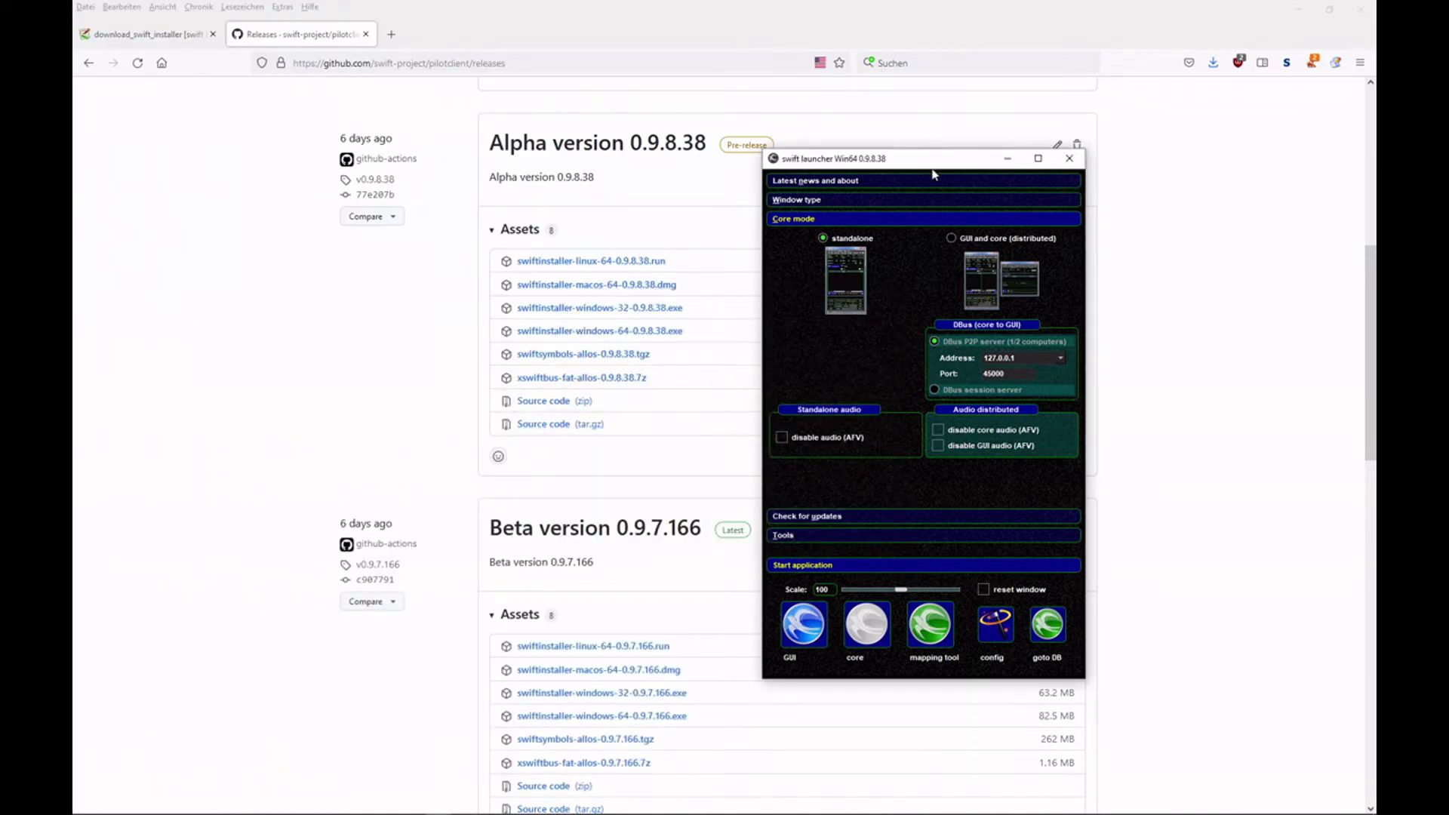
Move the swift launcher aside, switch to File Explorer, and open the Community folder inside MSFS2020 on drive K
left_click_drag(918, 162, 970, 129)
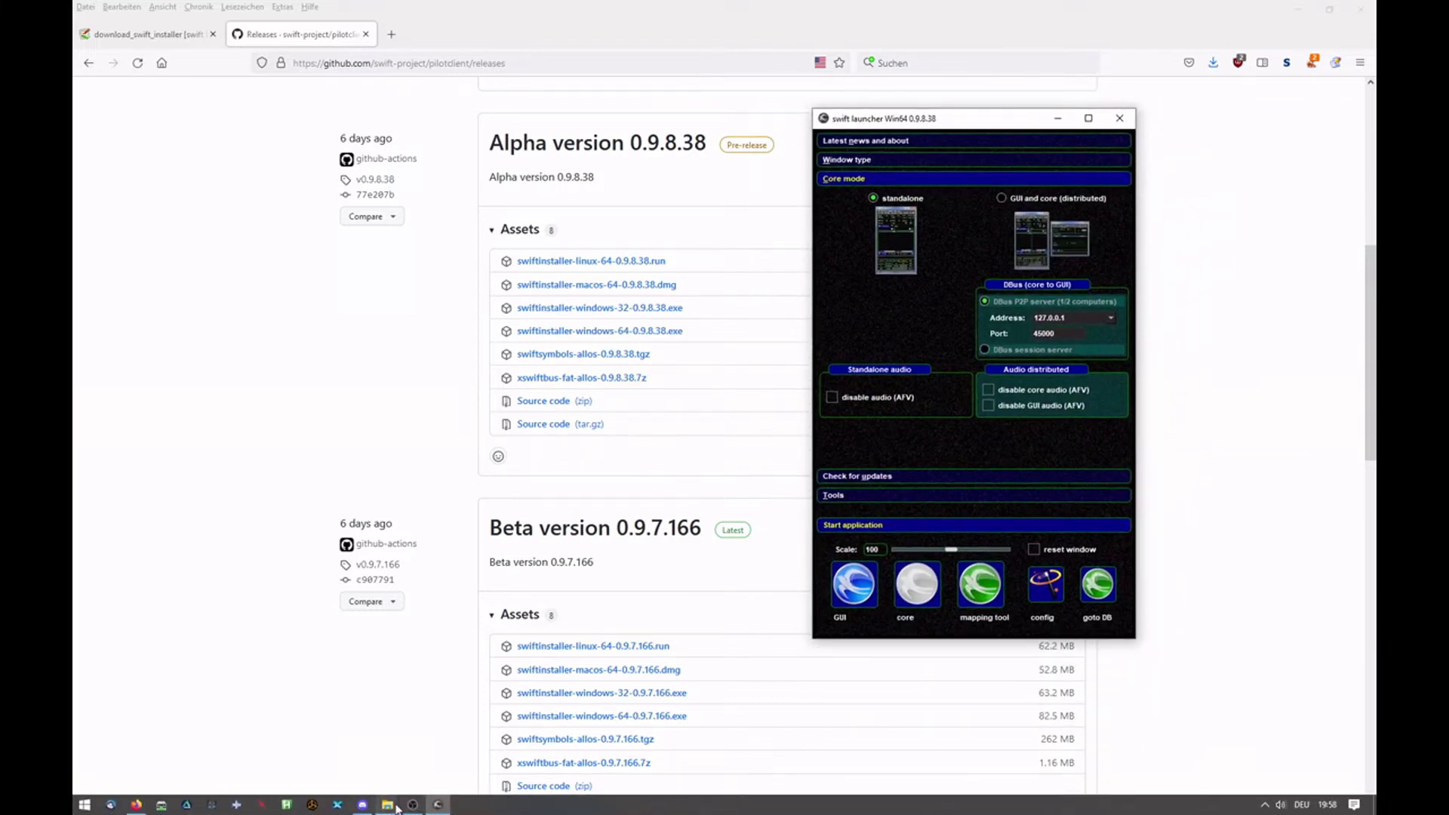
right_click(391, 806)
left_click(370, 761)
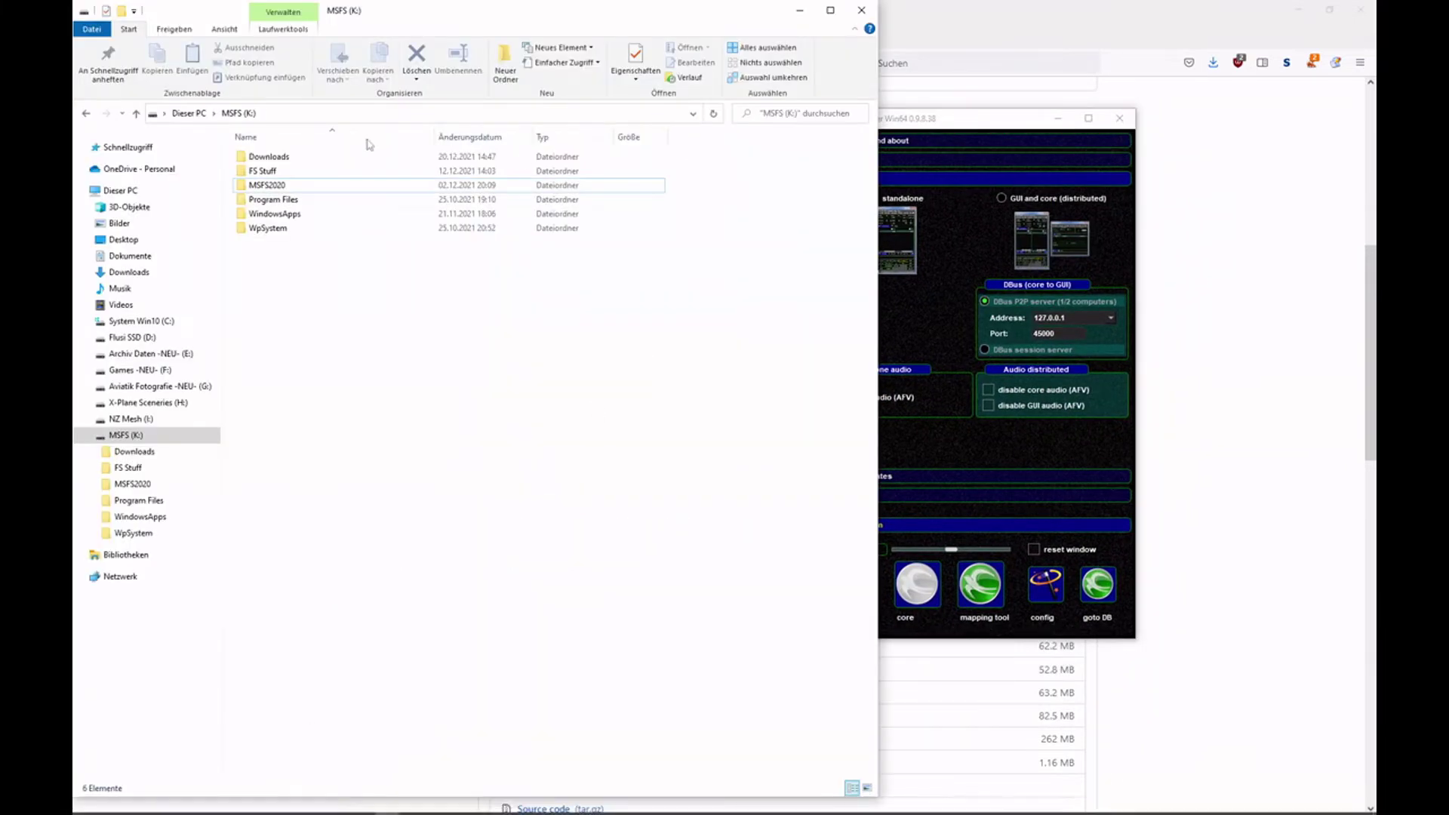
double_click(276, 189)
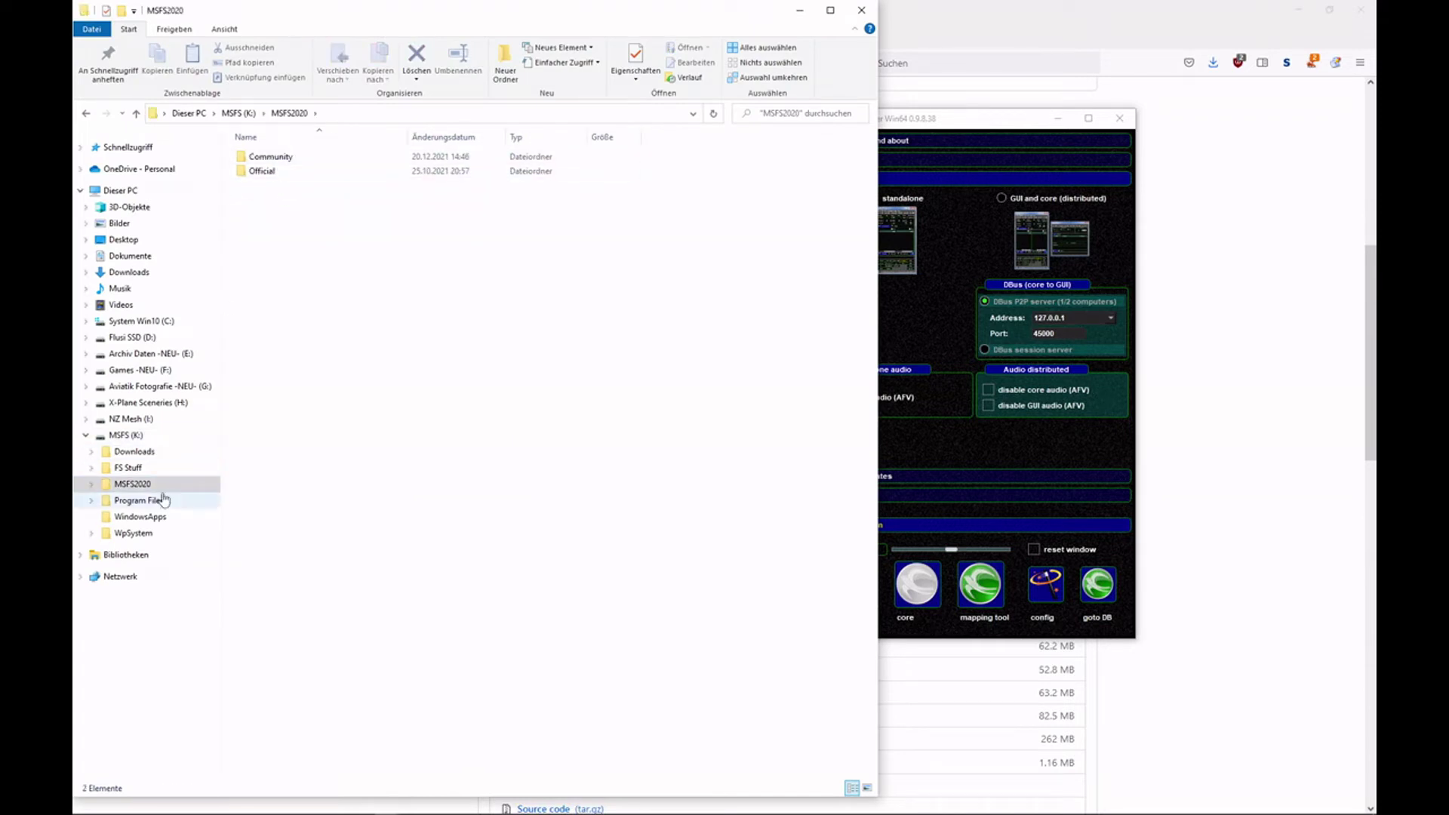
double_click(272, 157)
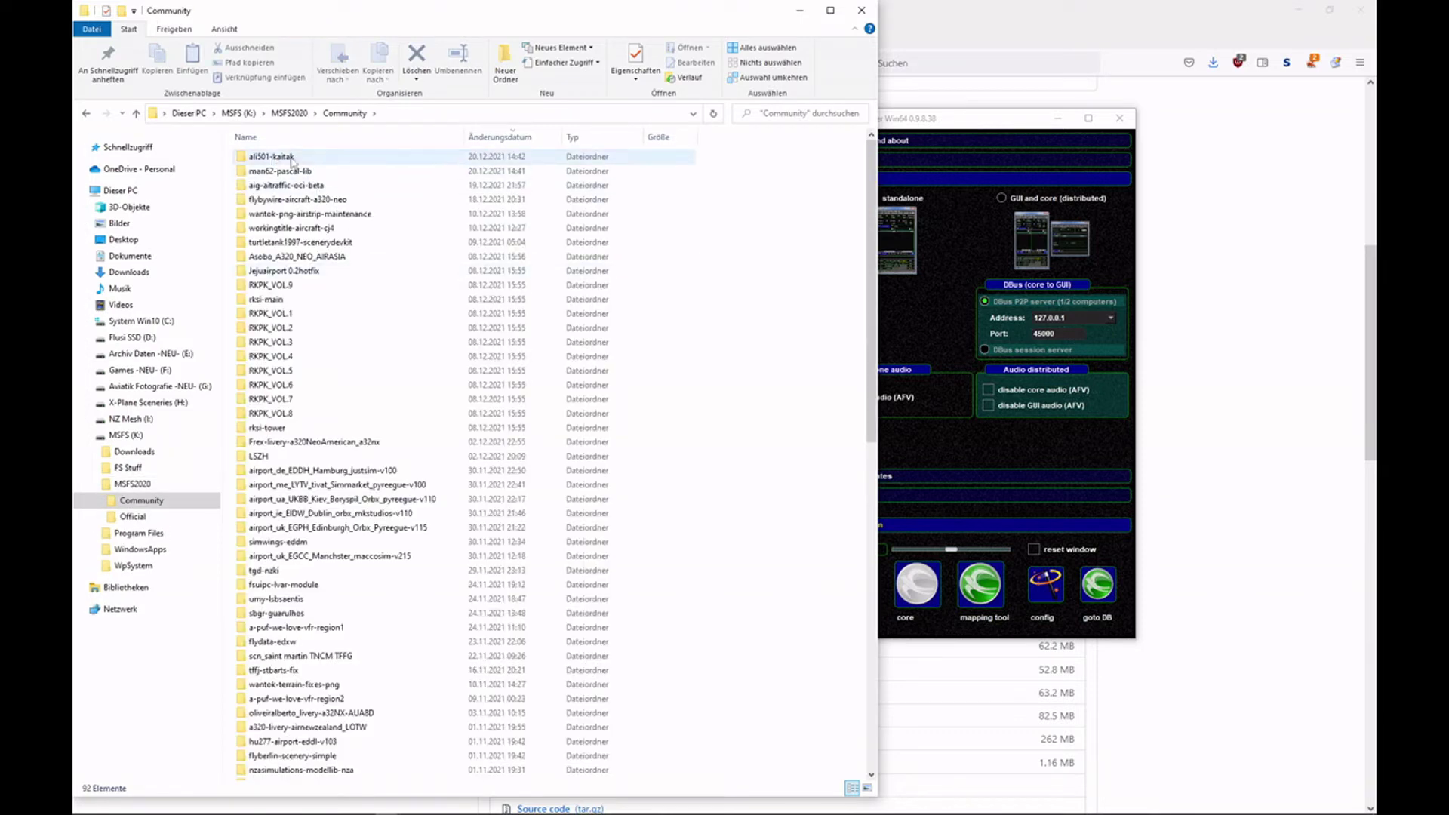
Look through the aircraft folders in aig-aitraffic-oci-beta under SimObjects/Airplanes, then collapse the MSFS2020 folder tree and minimize File Explorer
left_click(291, 158)
left_click(284, 186)
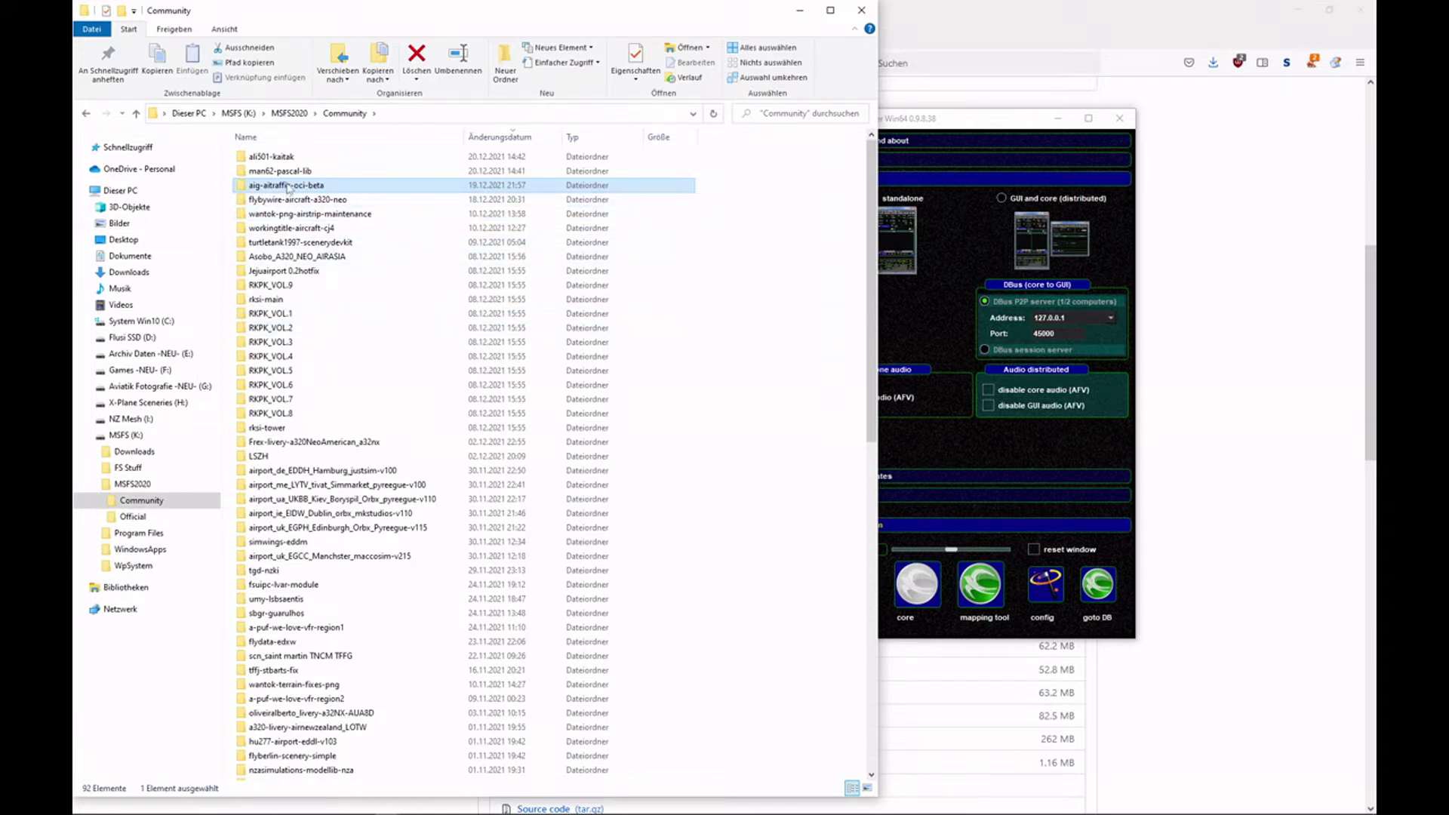
double_click(287, 185)
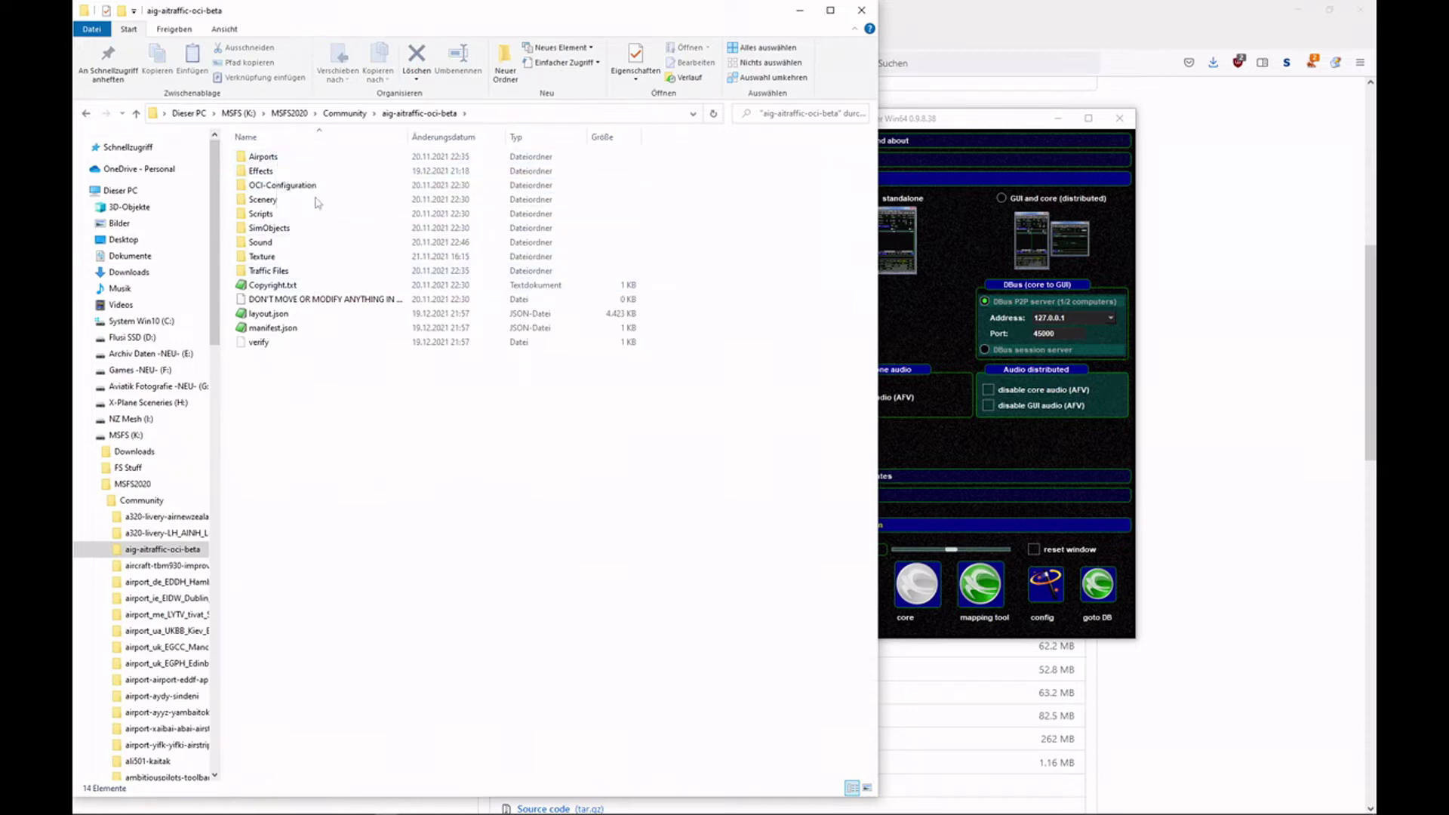
double_click(302, 228)
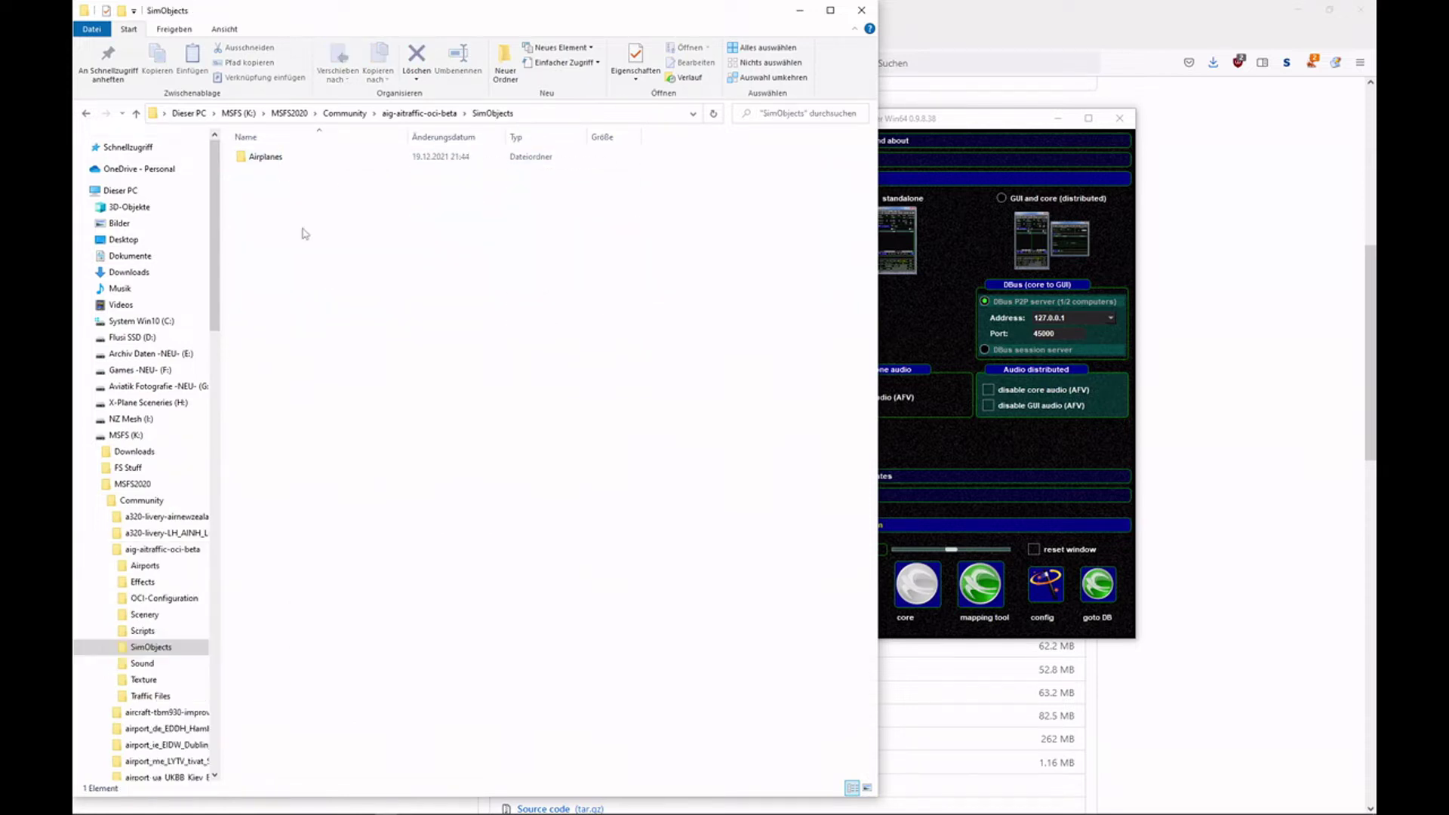
double_click(266, 156)
scroll(465, 481, "down", 20)
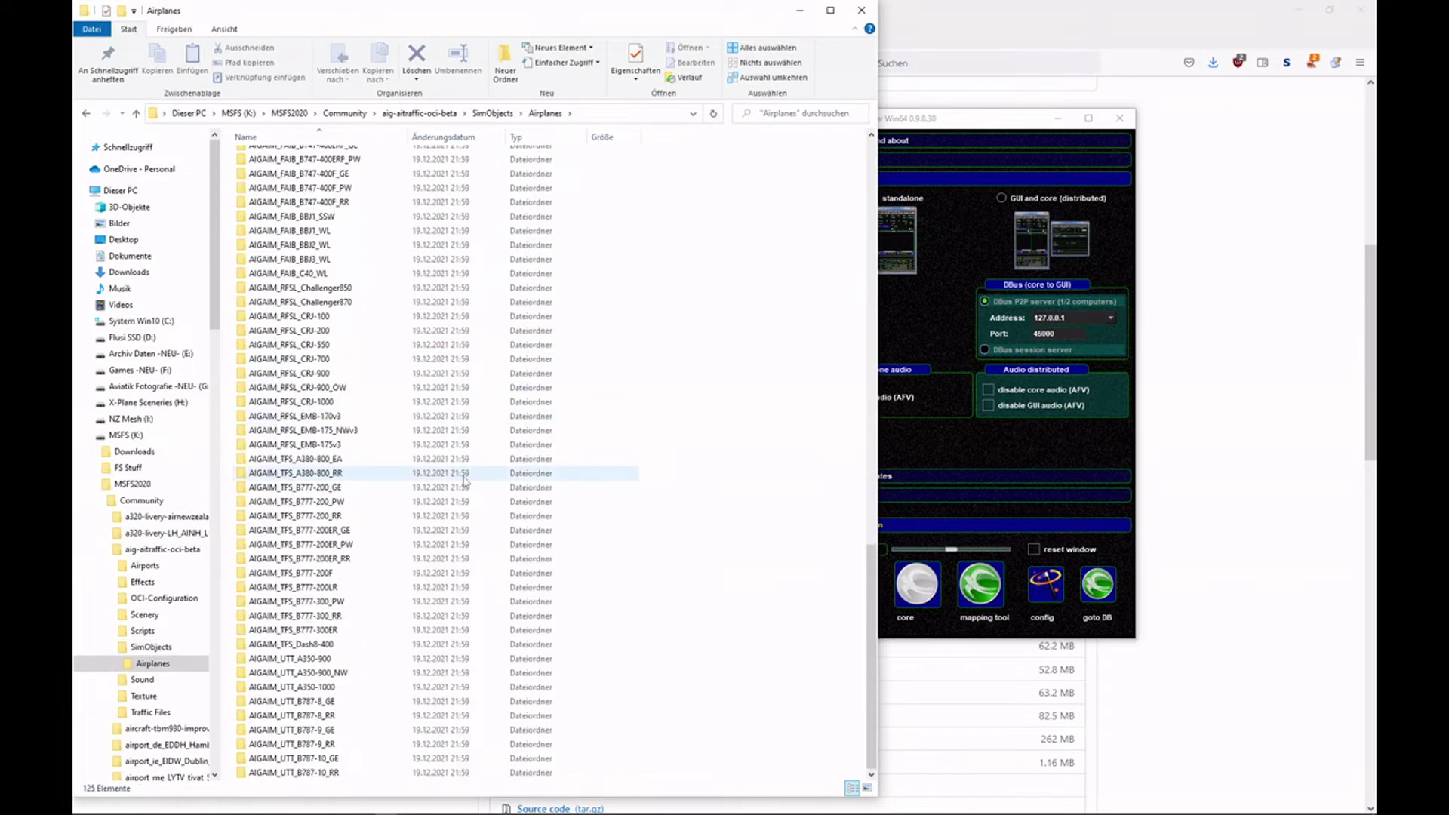
scroll(465, 475, "up", 20)
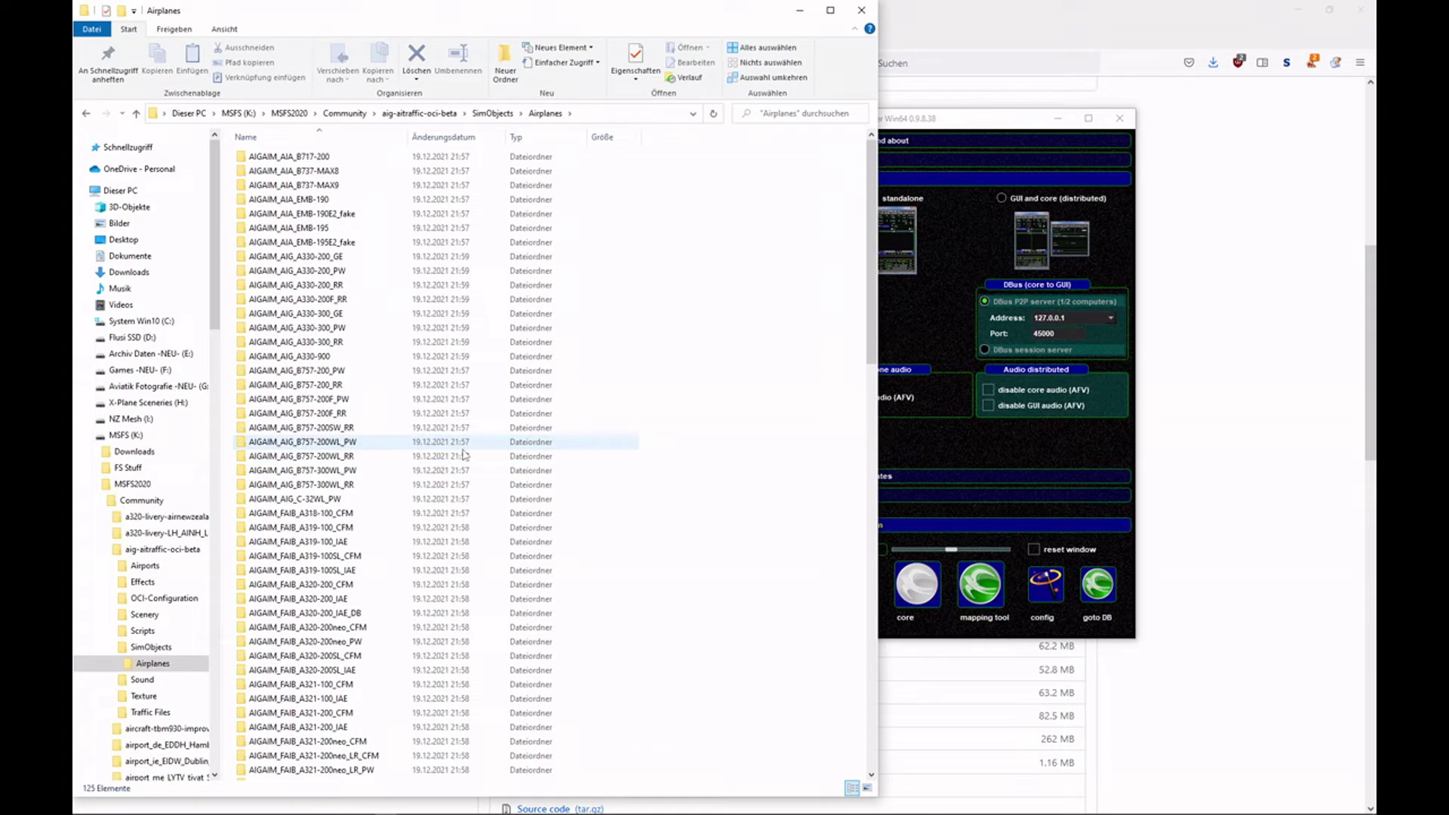
left_click(91, 485)
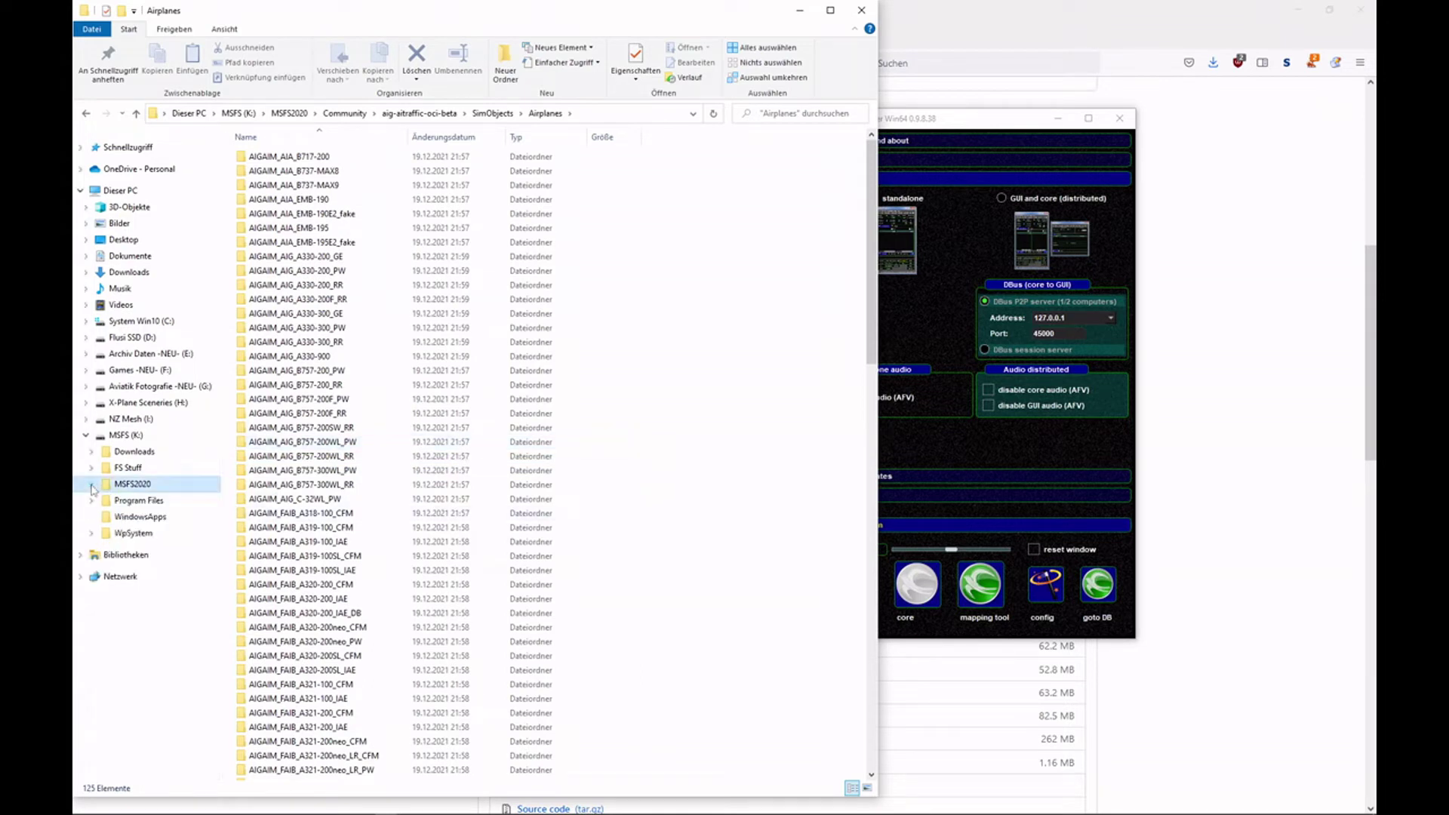
left_click(800, 11)
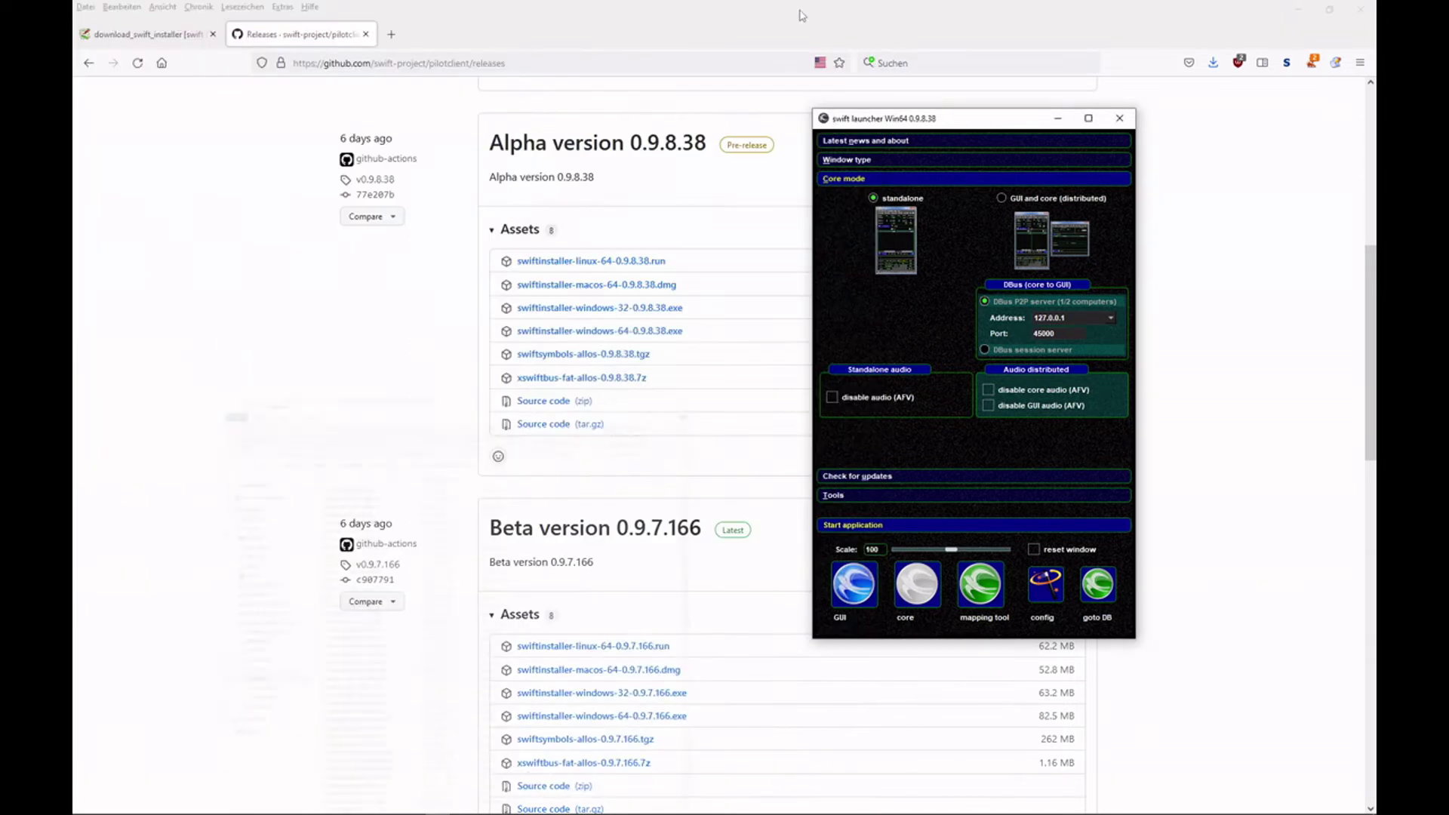
Reposition the swift launcher, start the mapping tool from it, and maximize the mapping tool window
left_click_drag(977, 124, 858, 106)
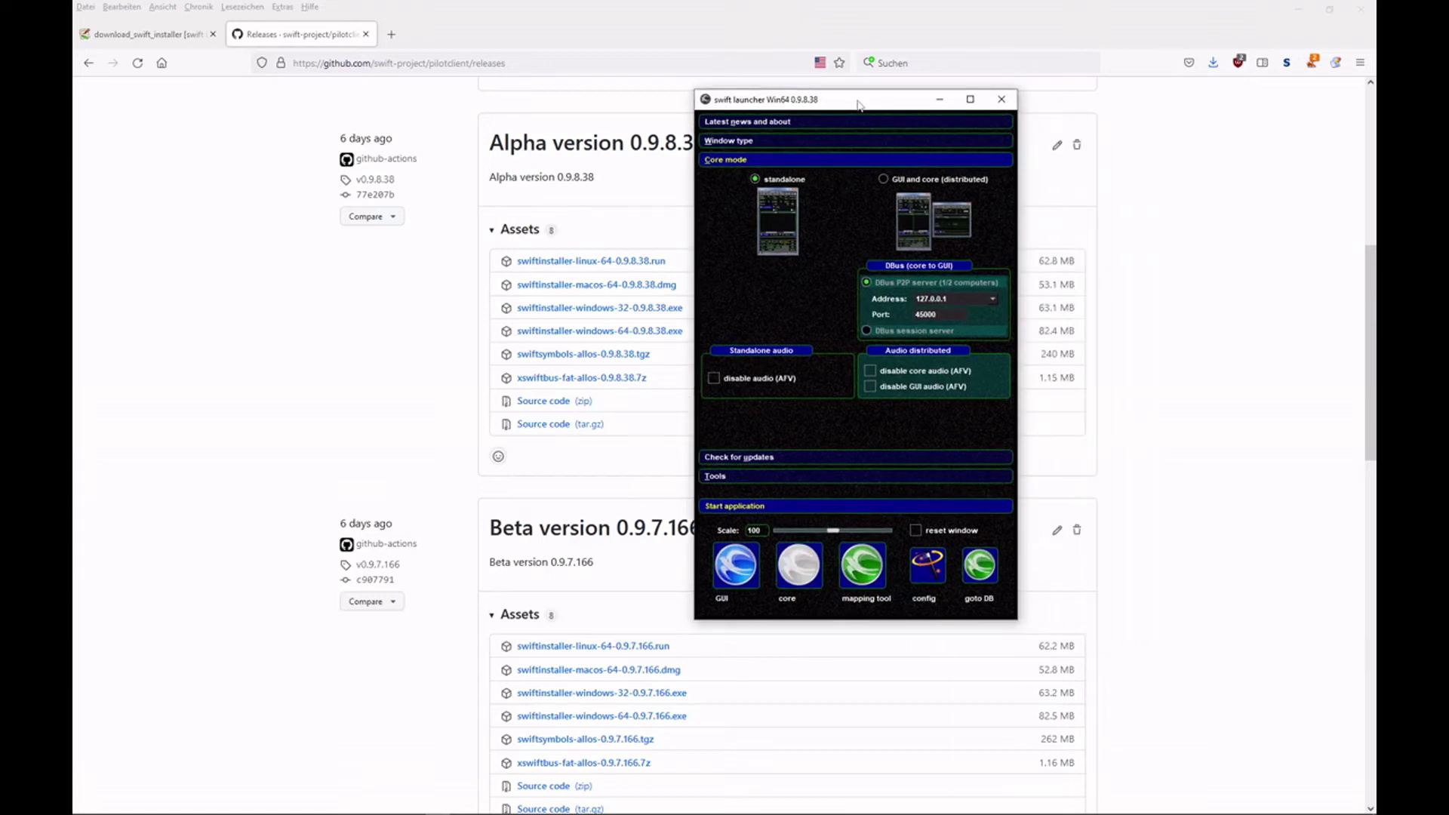
left_click(865, 572)
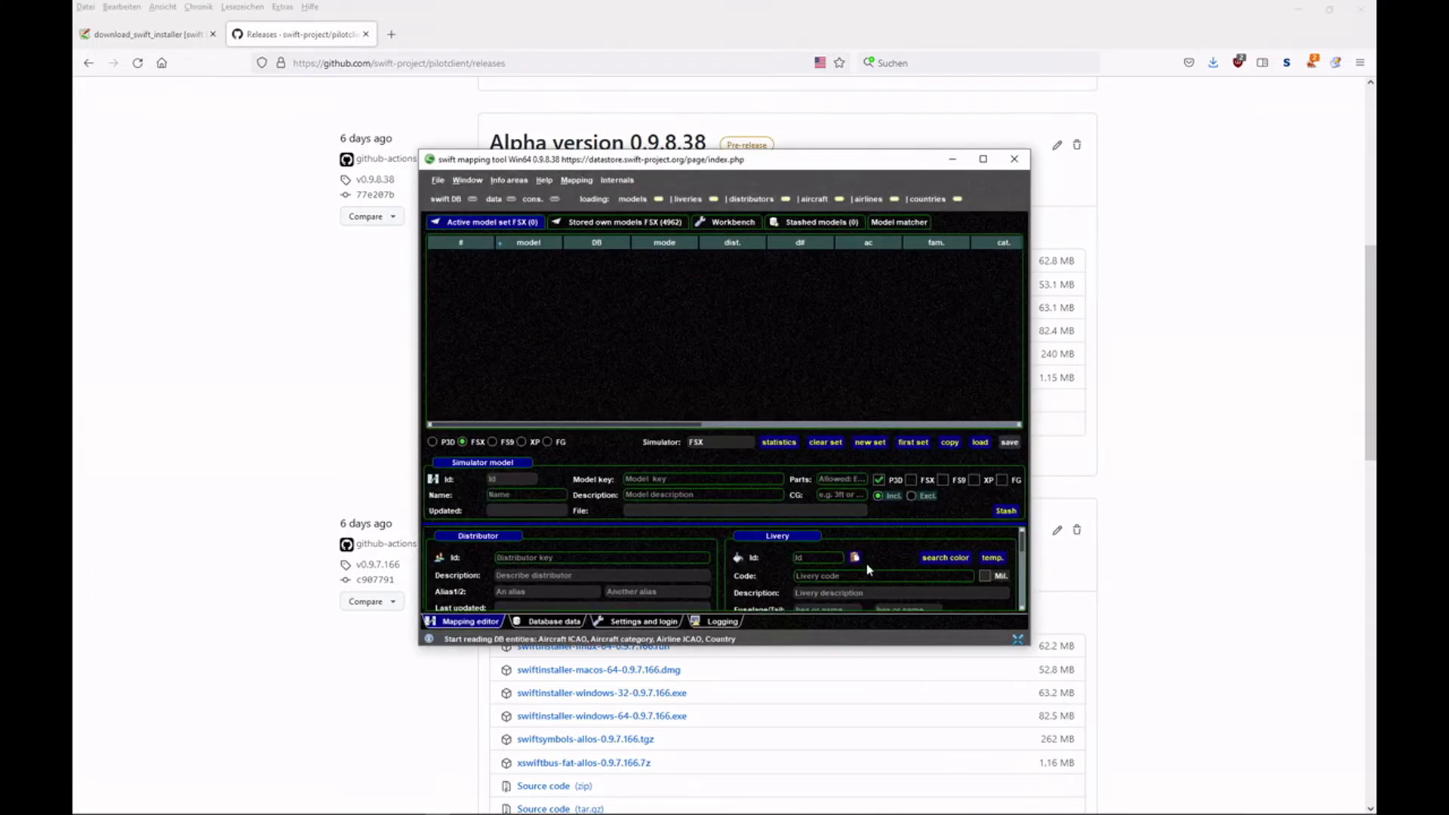
left_click(983, 159)
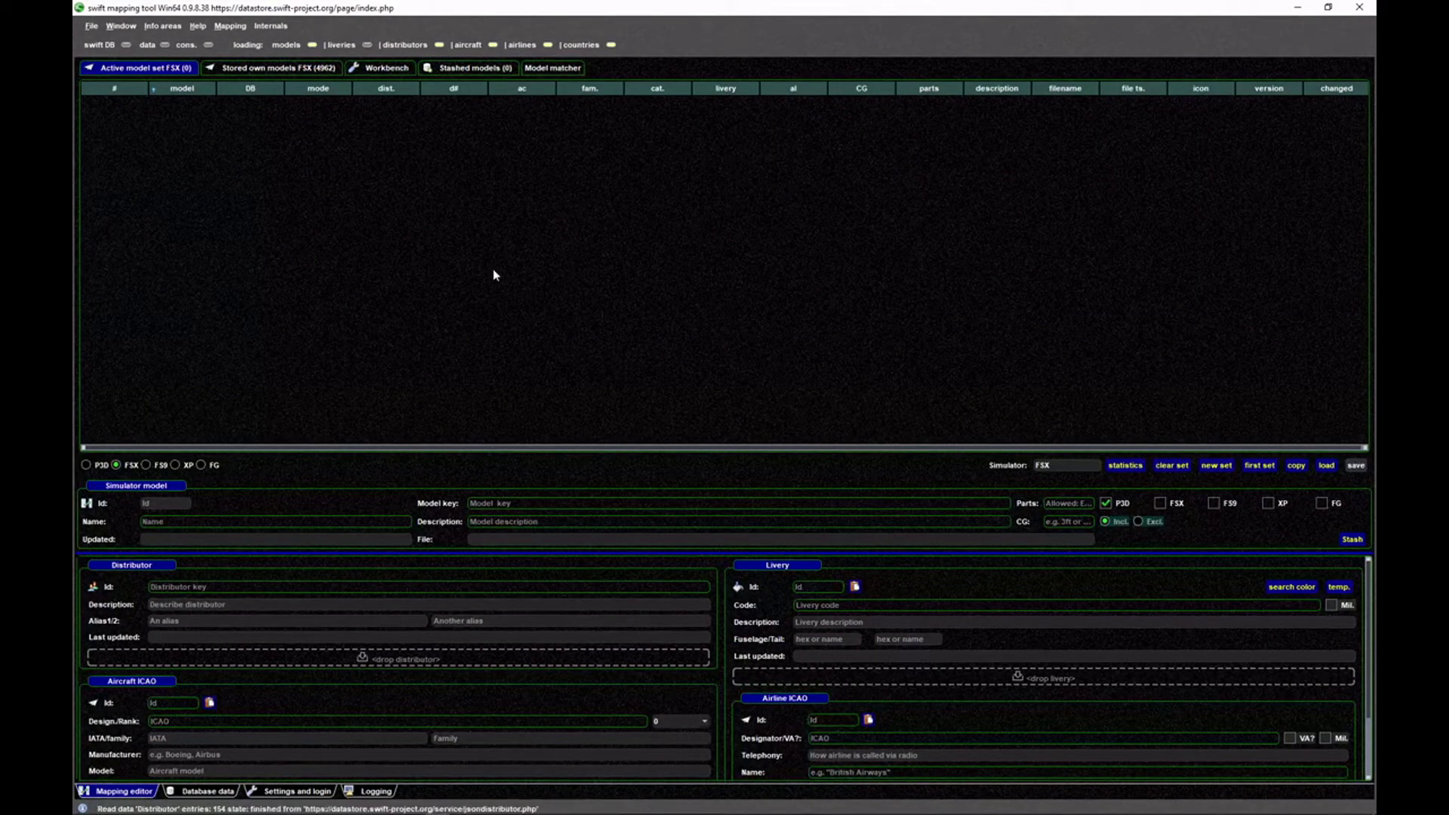
Fill the distributor preferences with all distributors for the FSX simulator and save them
left_click(297, 792)
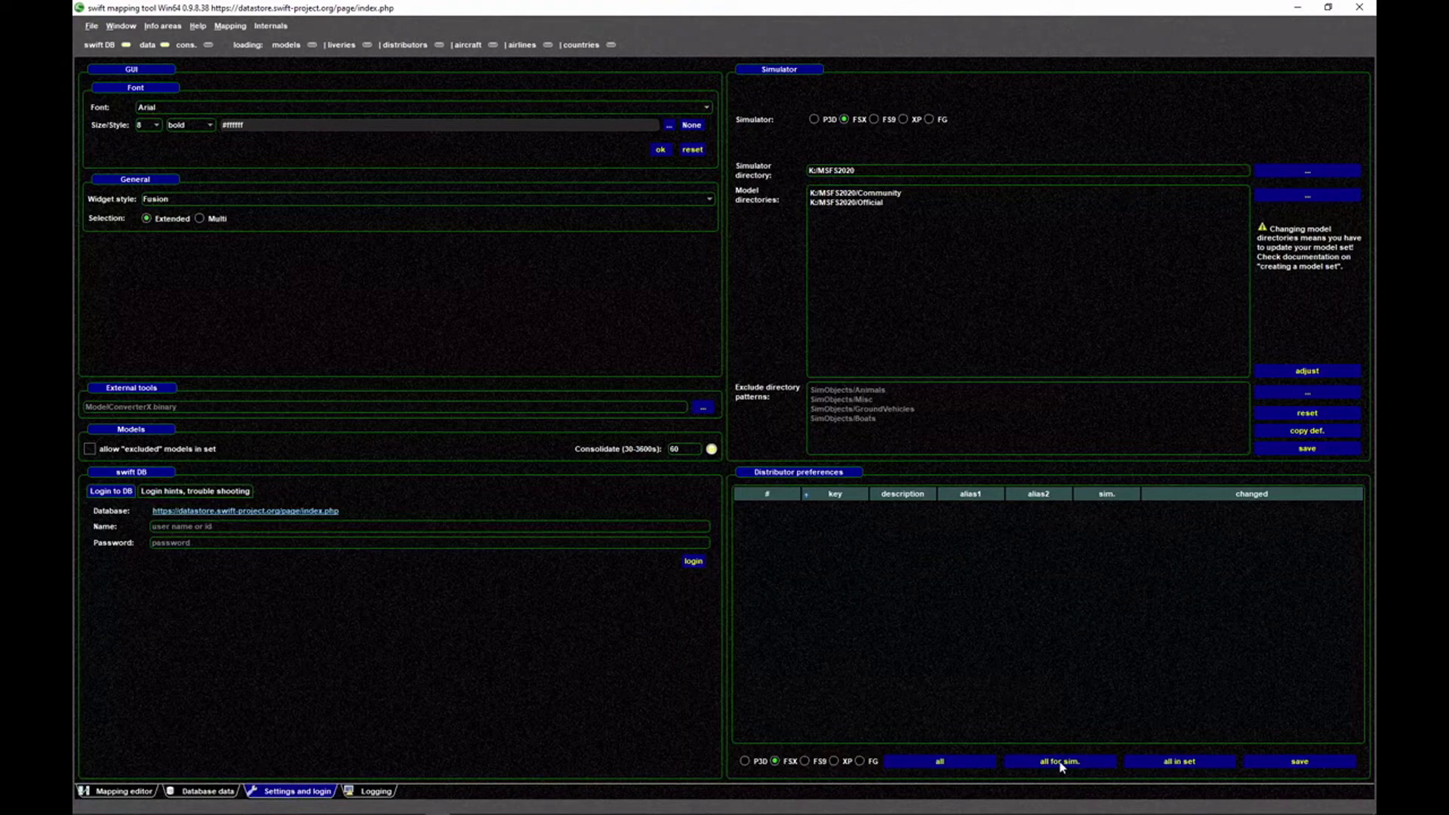
left_click(1061, 762)
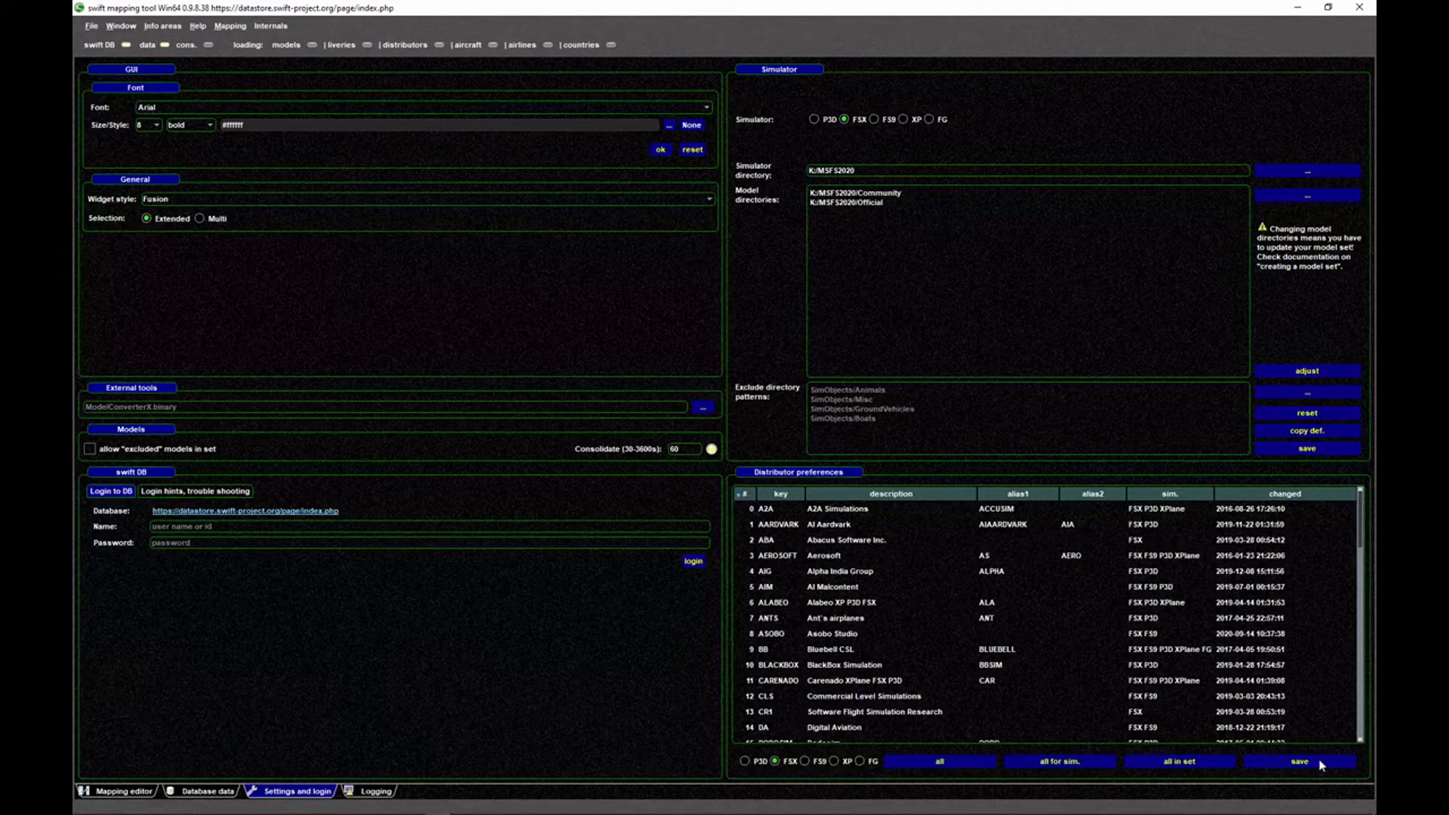
left_click(1300, 764)
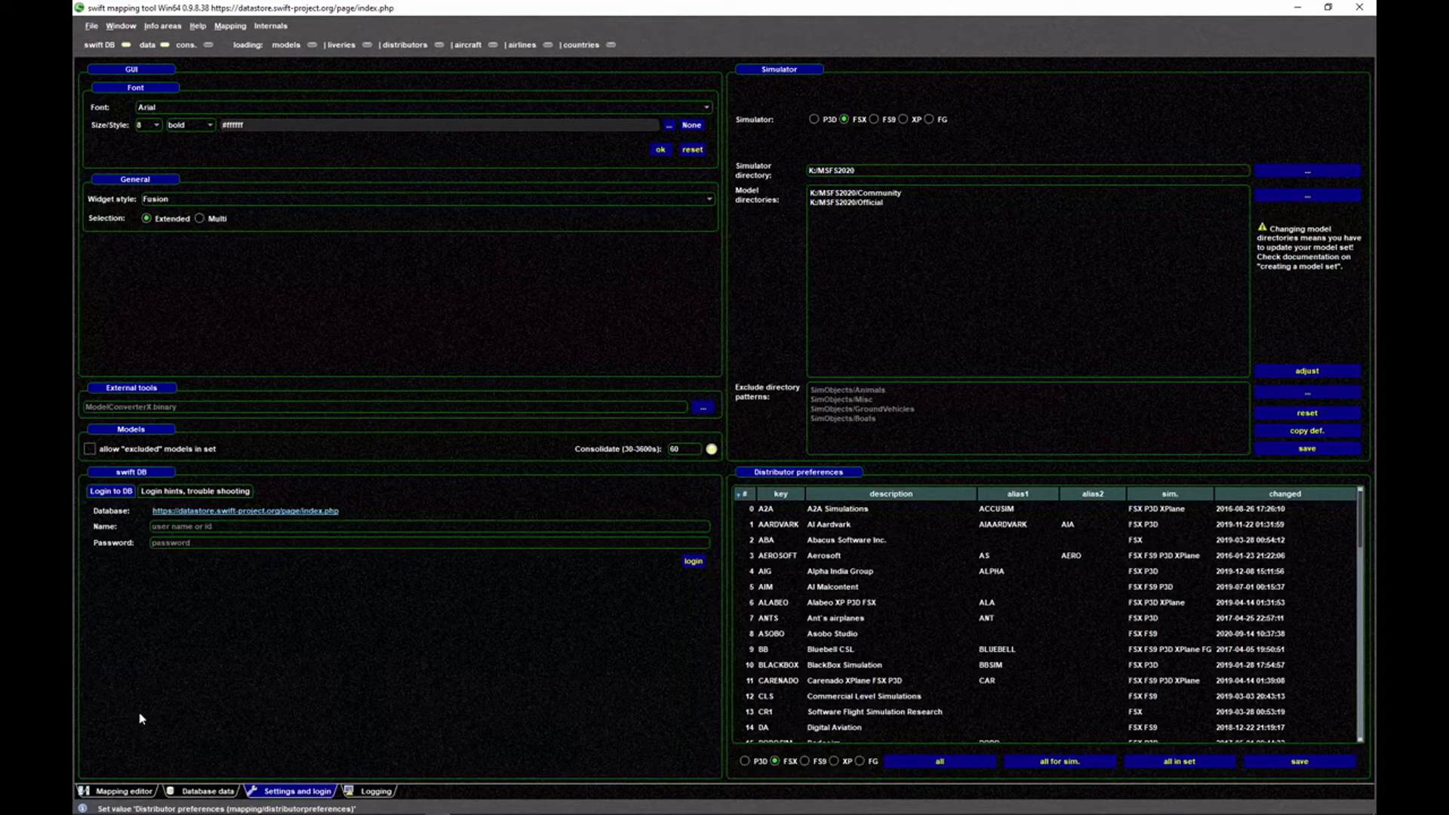
Examine the stored own models for FSX in the mapping editor, including their database, distributor and livery data
left_click(121, 792)
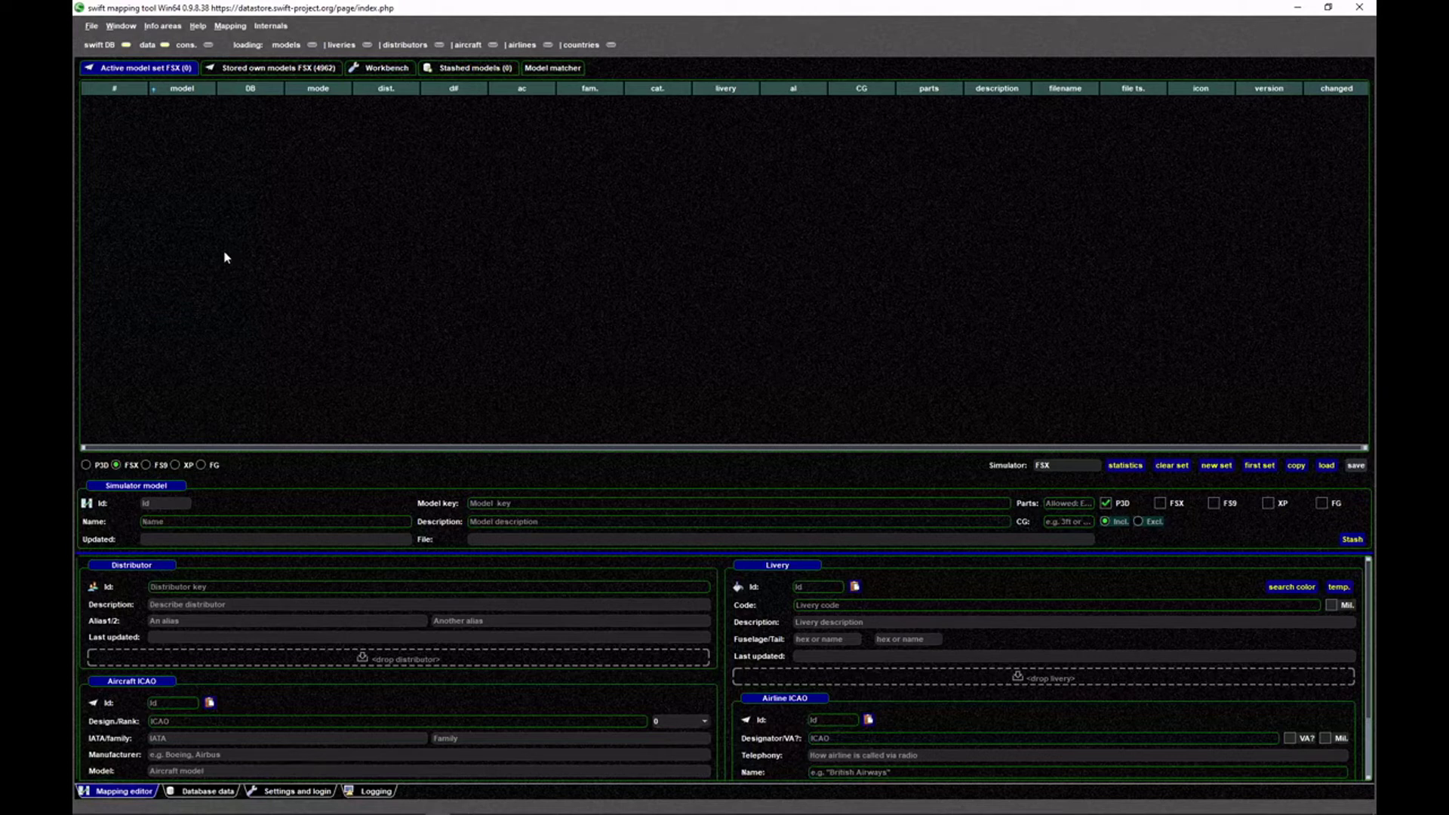
left_click(275, 69)
left_click(316, 215)
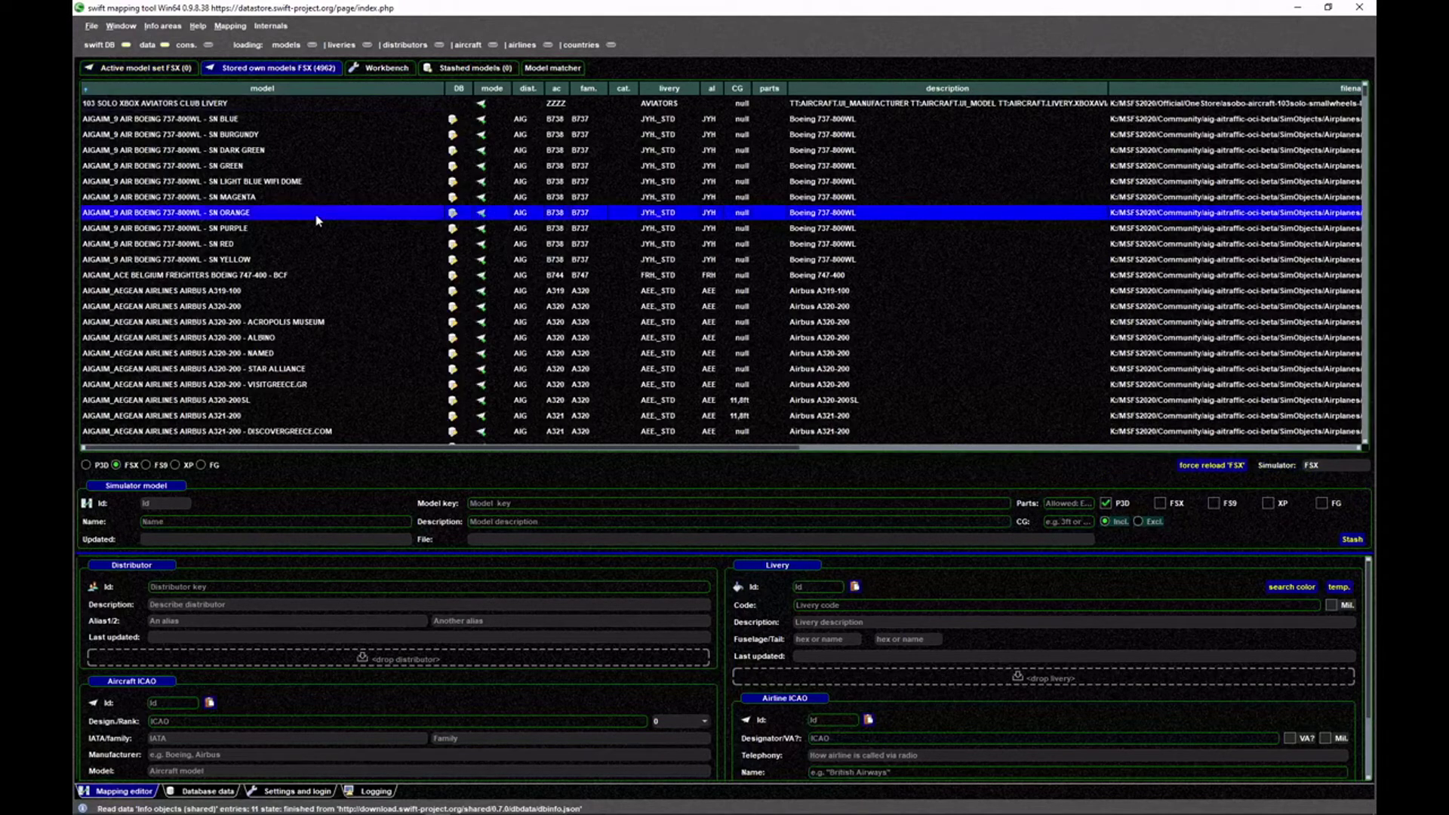
left_click(316, 166)
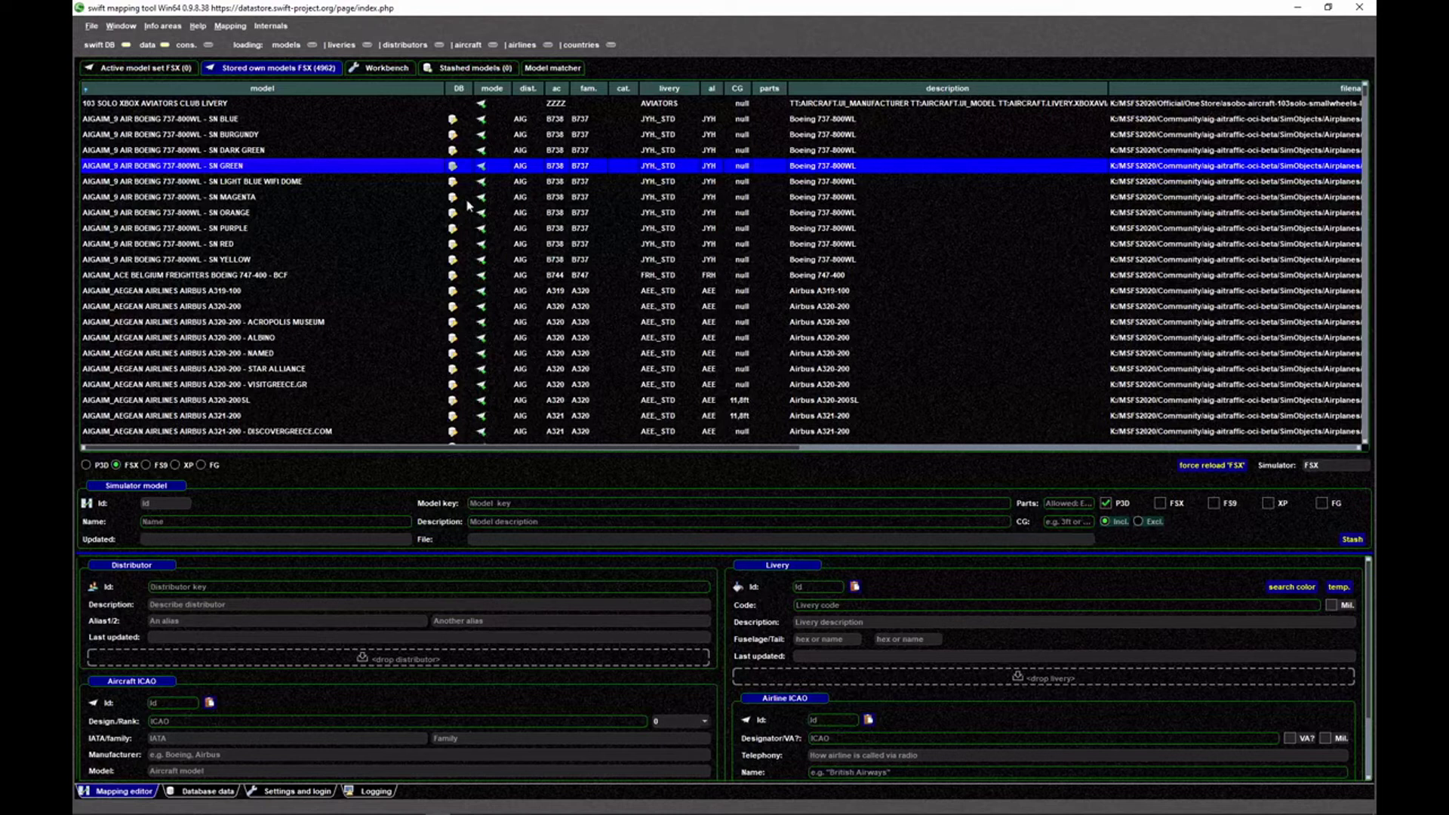
left_click(658, 246)
left_click_drag(486, 277, 362, 201)
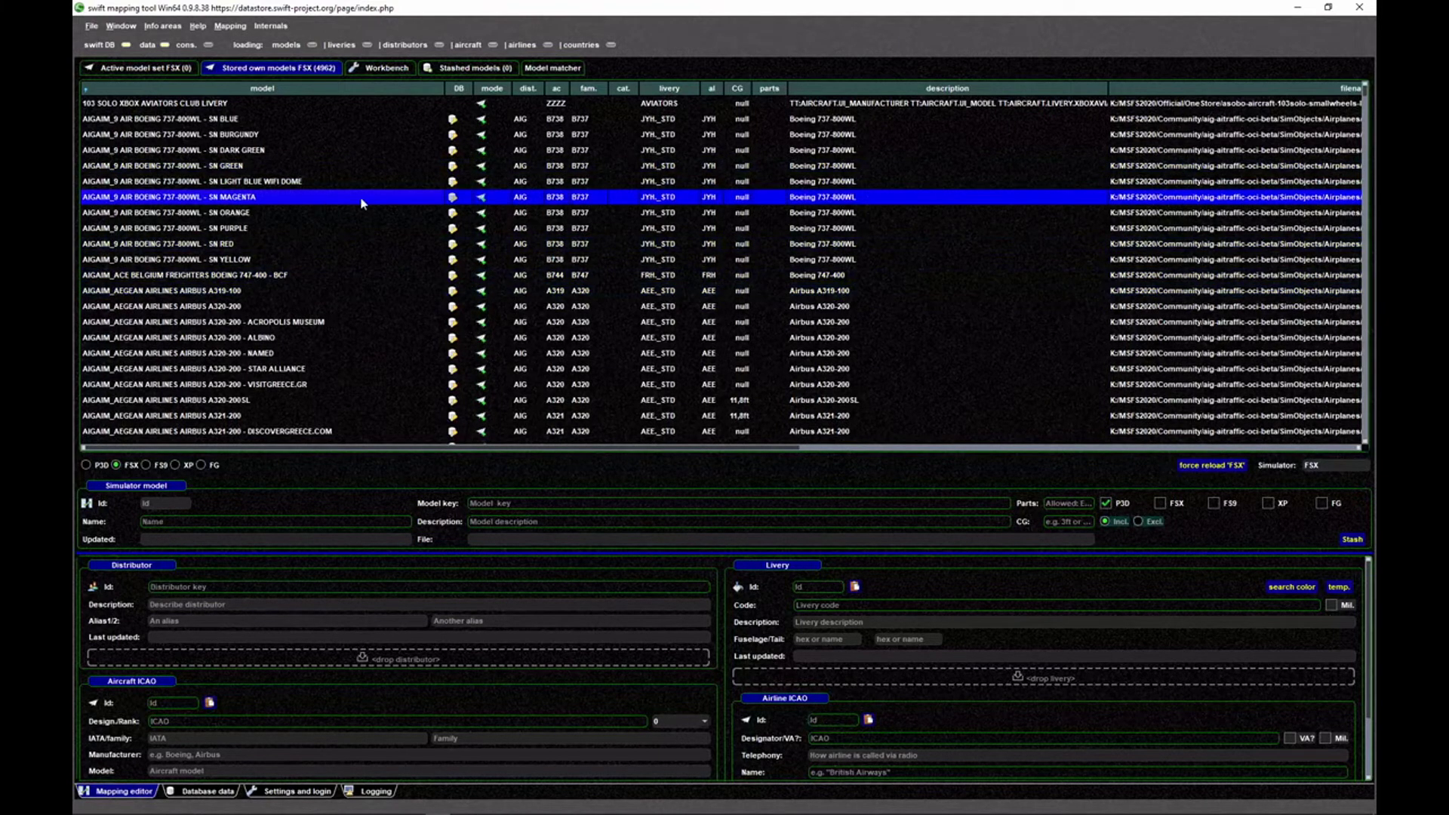
Force a complete reload of the FSX models from disk and decline the detailed messages
left_click(1213, 468)
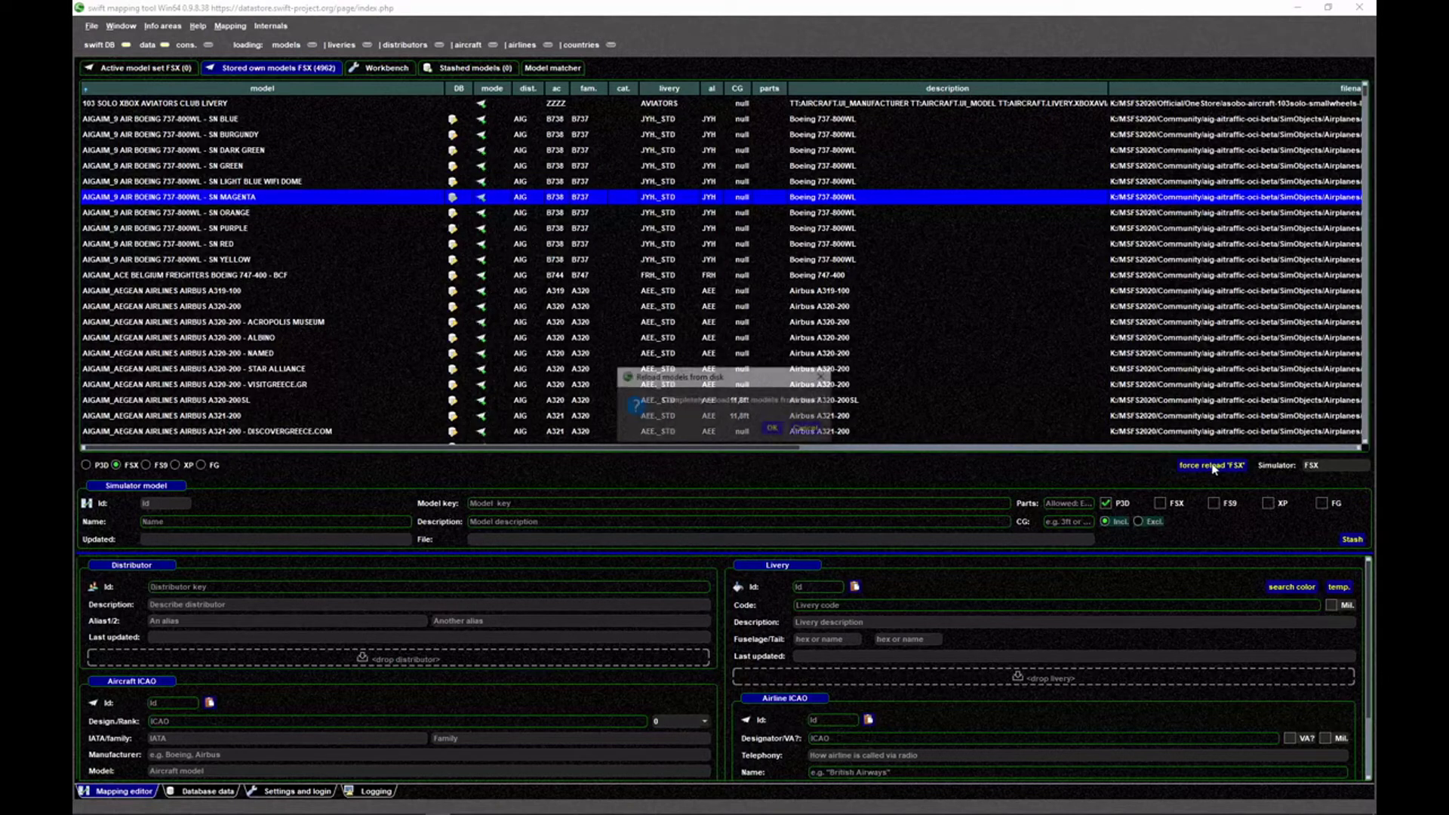
left_click(774, 430)
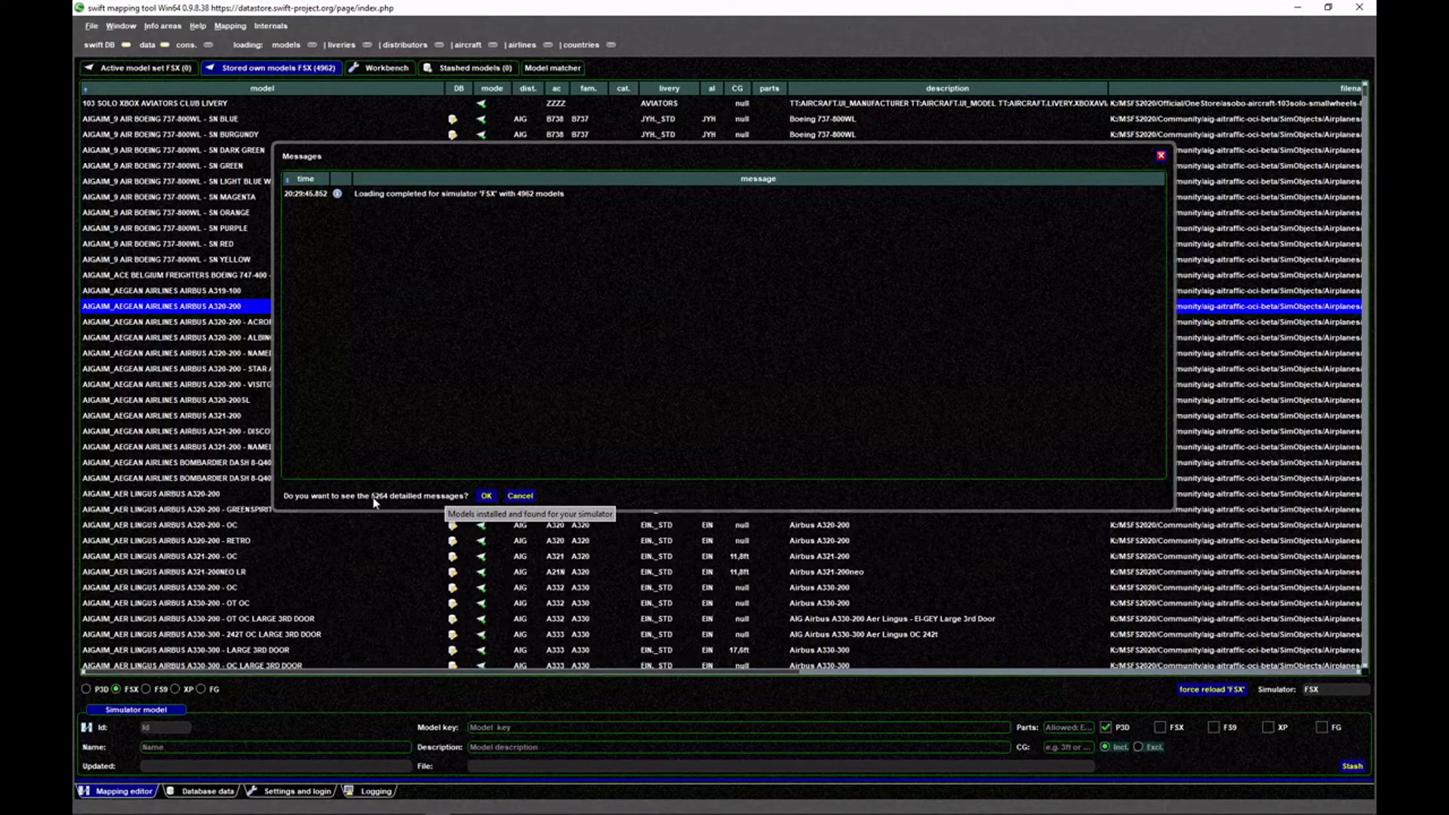
left_click(520, 496)
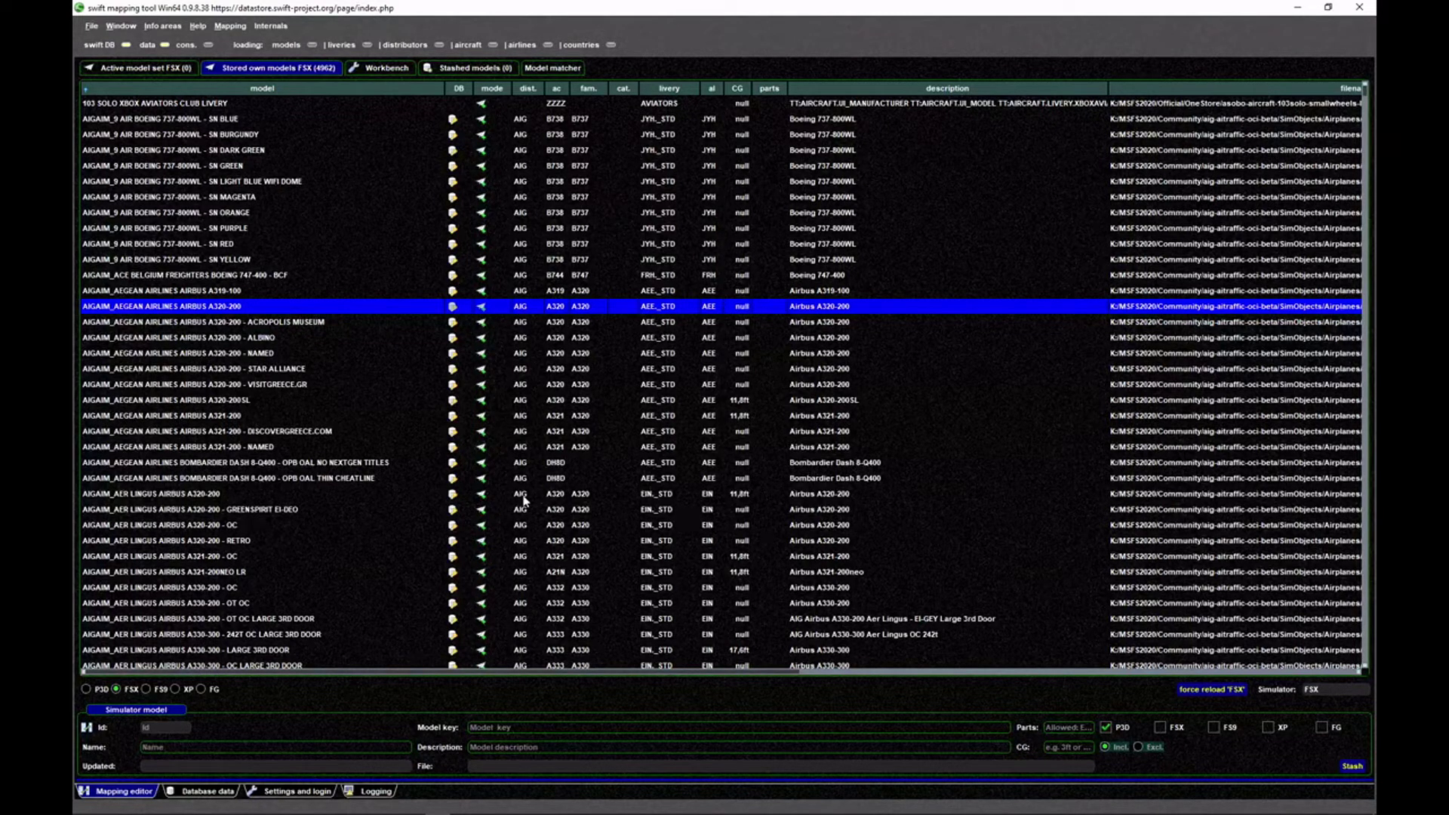
Create a full FSX model set from DB data only, using all distributors and consolidating with the DB, and save it
left_click(153, 71)
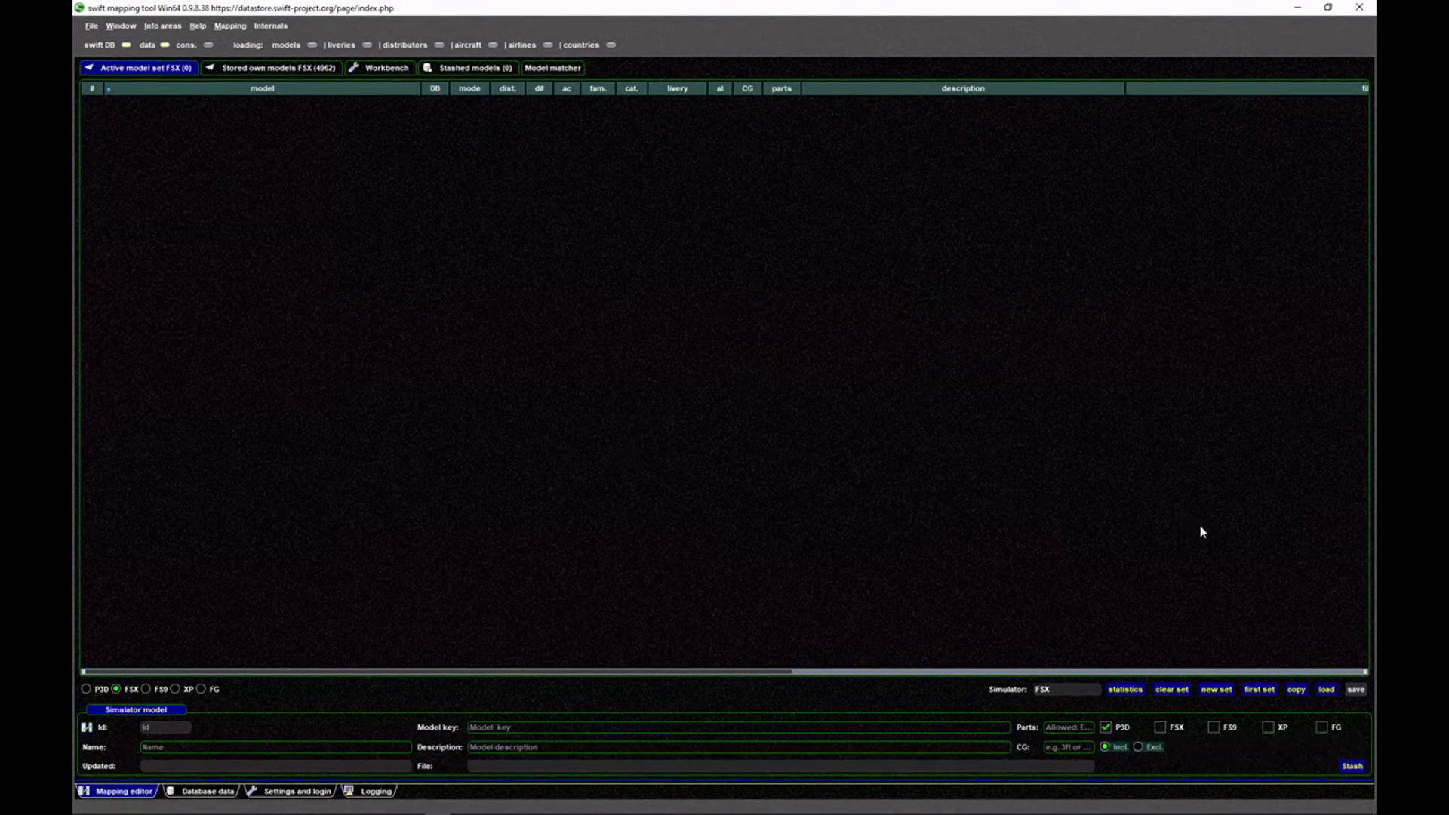
left_click(1217, 691)
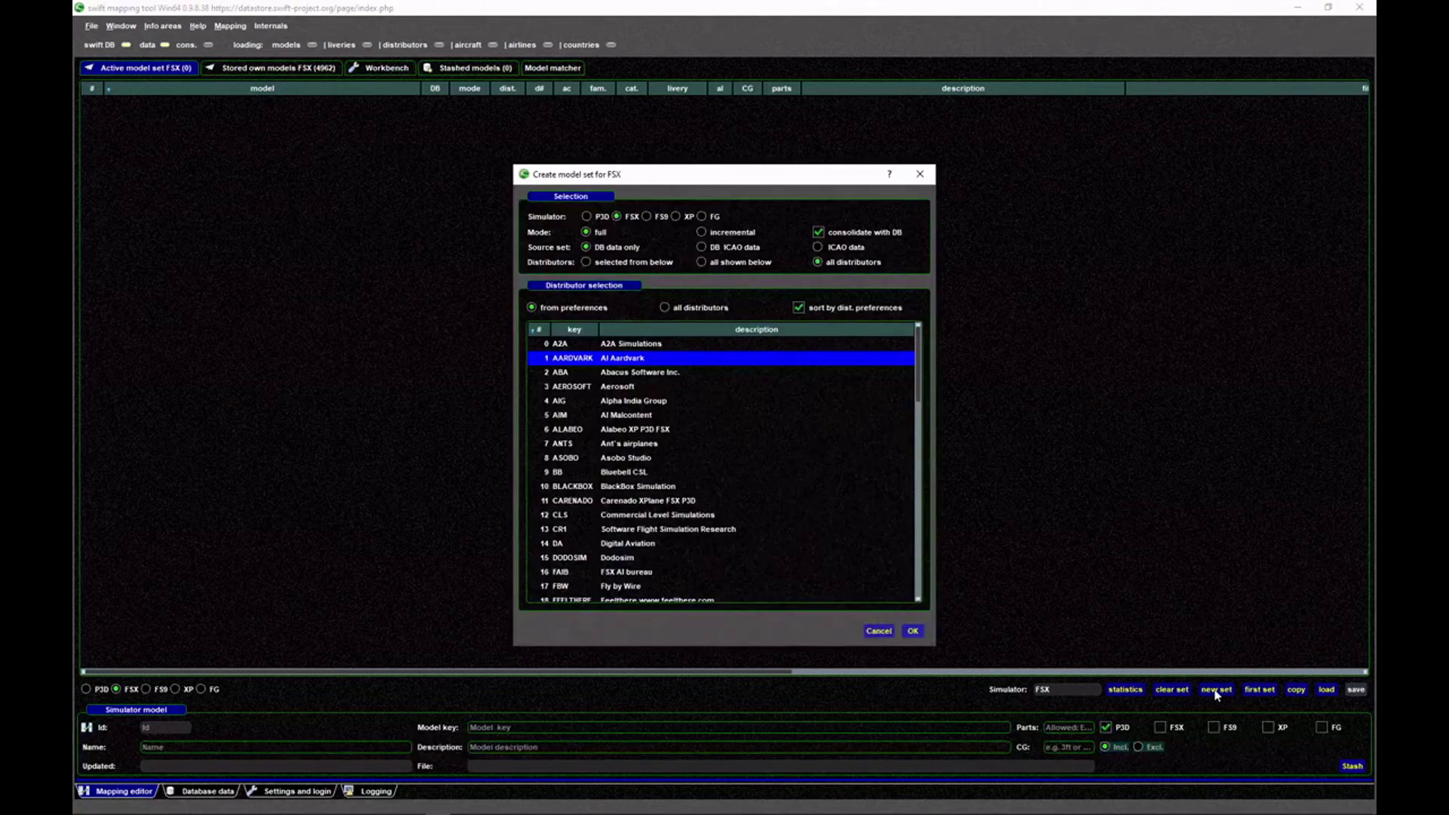
left_click_drag(697, 188, 722, 179)
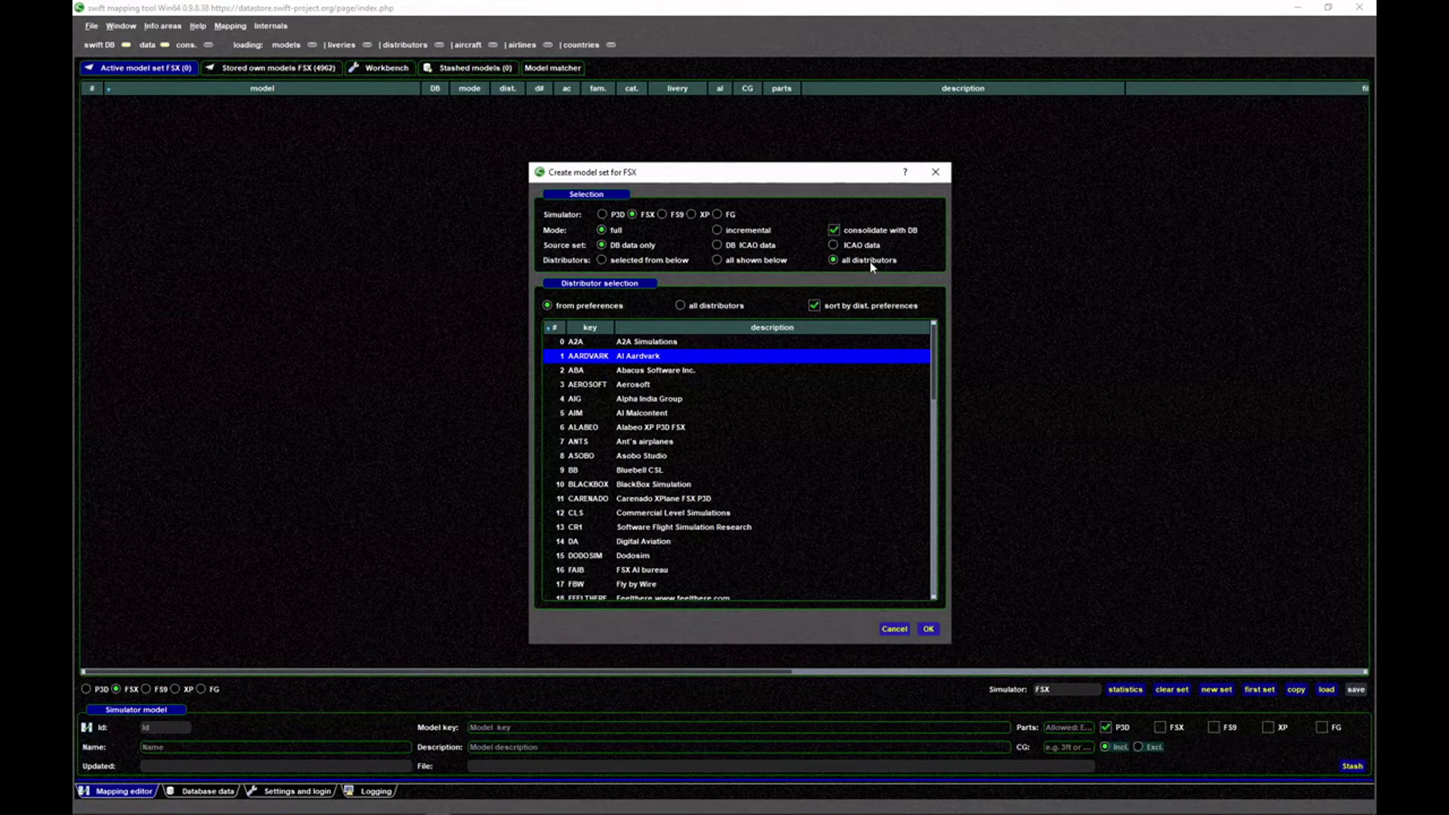
left_click(929, 630)
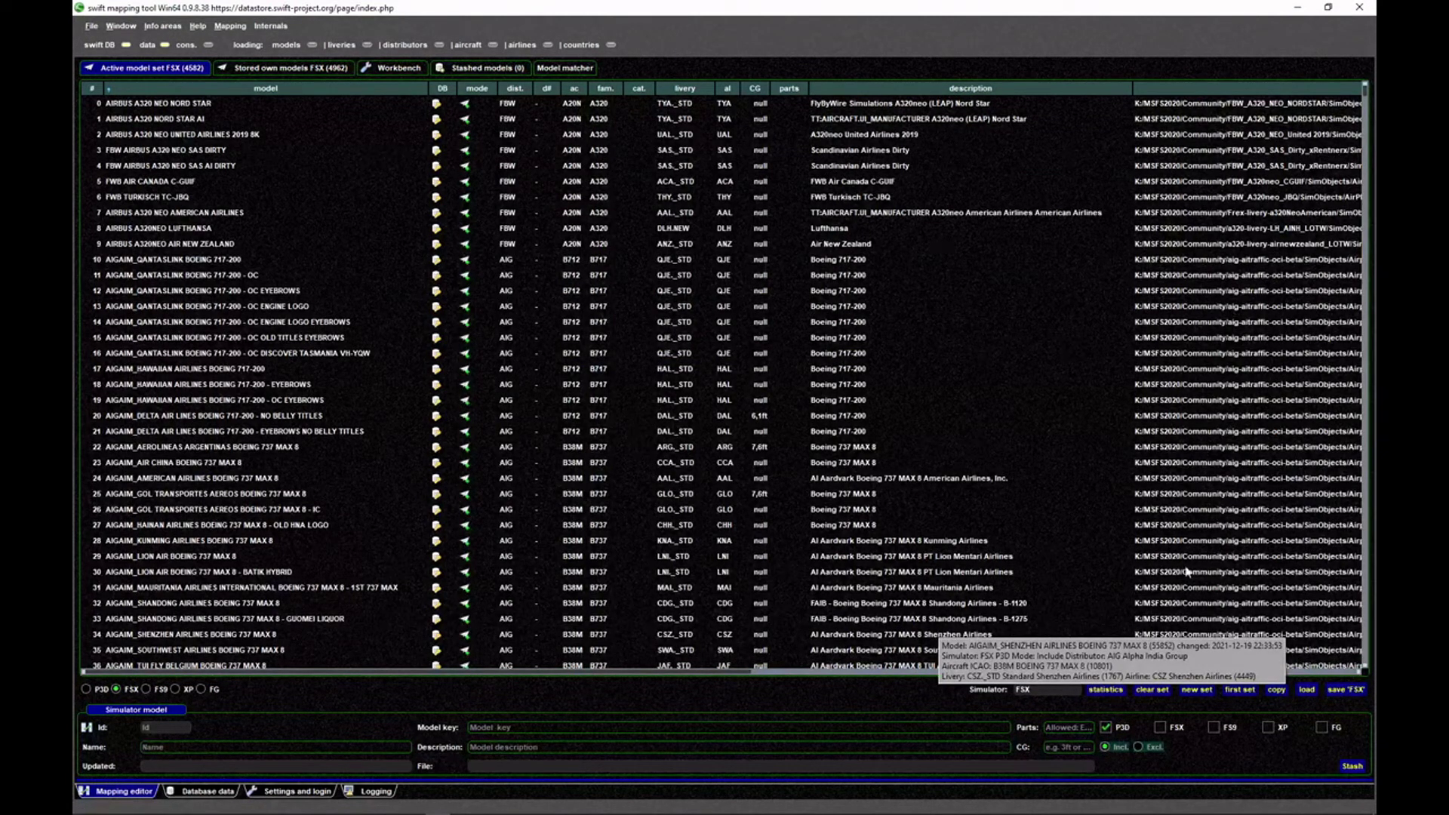
left_click(1348, 690)
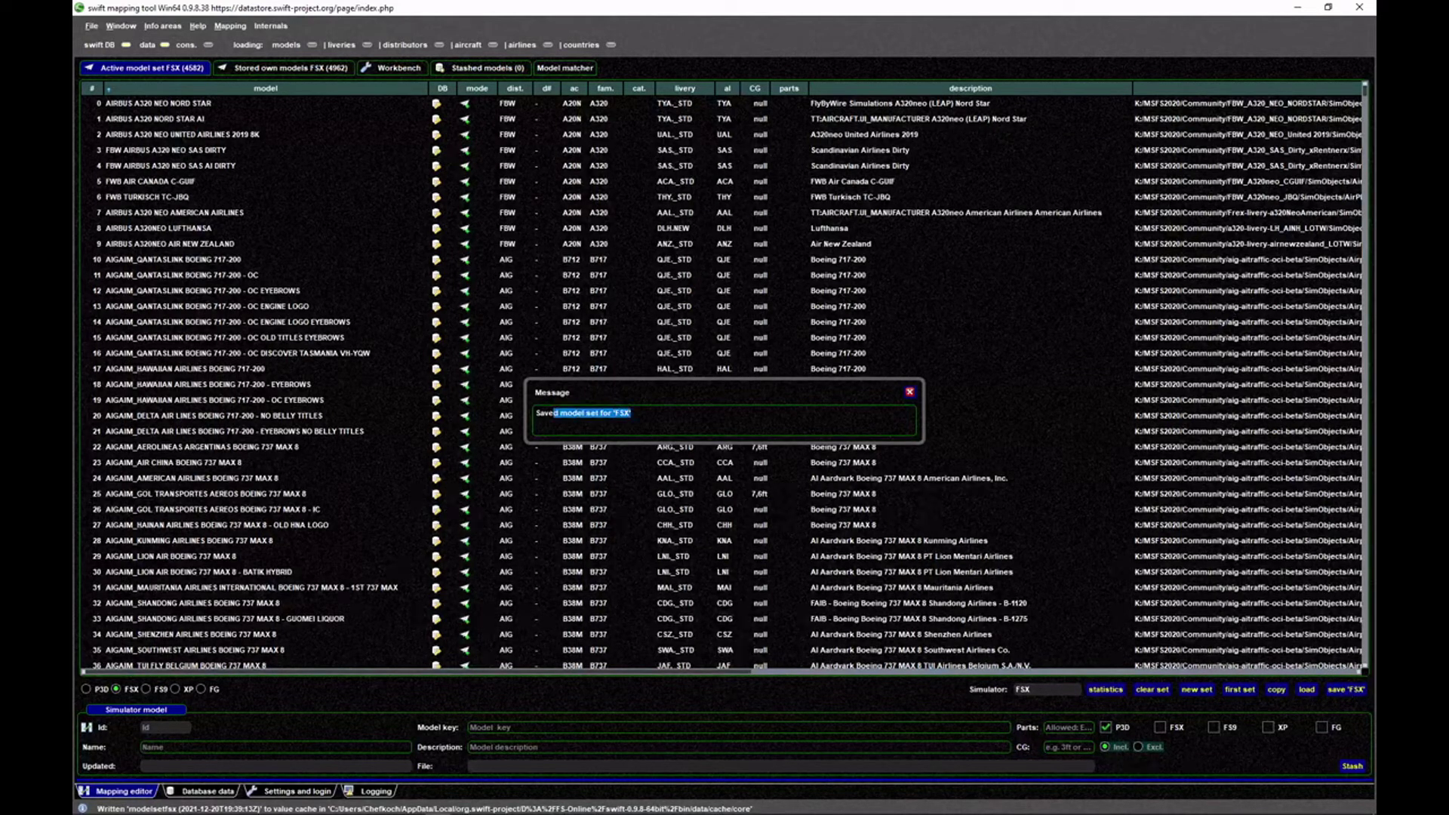
left_click(909, 392)
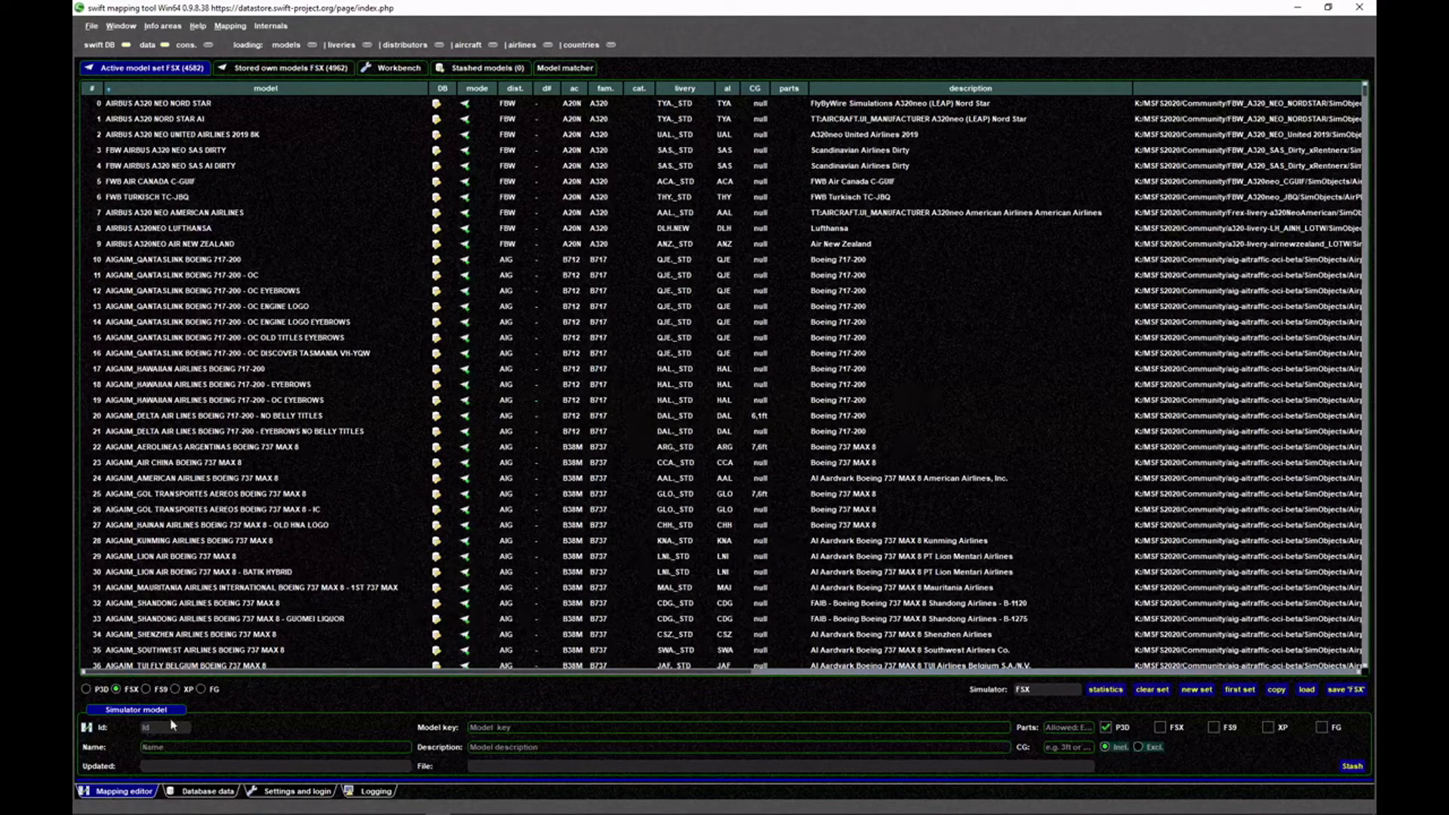
Reduce the distributor preferences for FSX to only the distributors in the model set and go through the entries
left_click(300, 791)
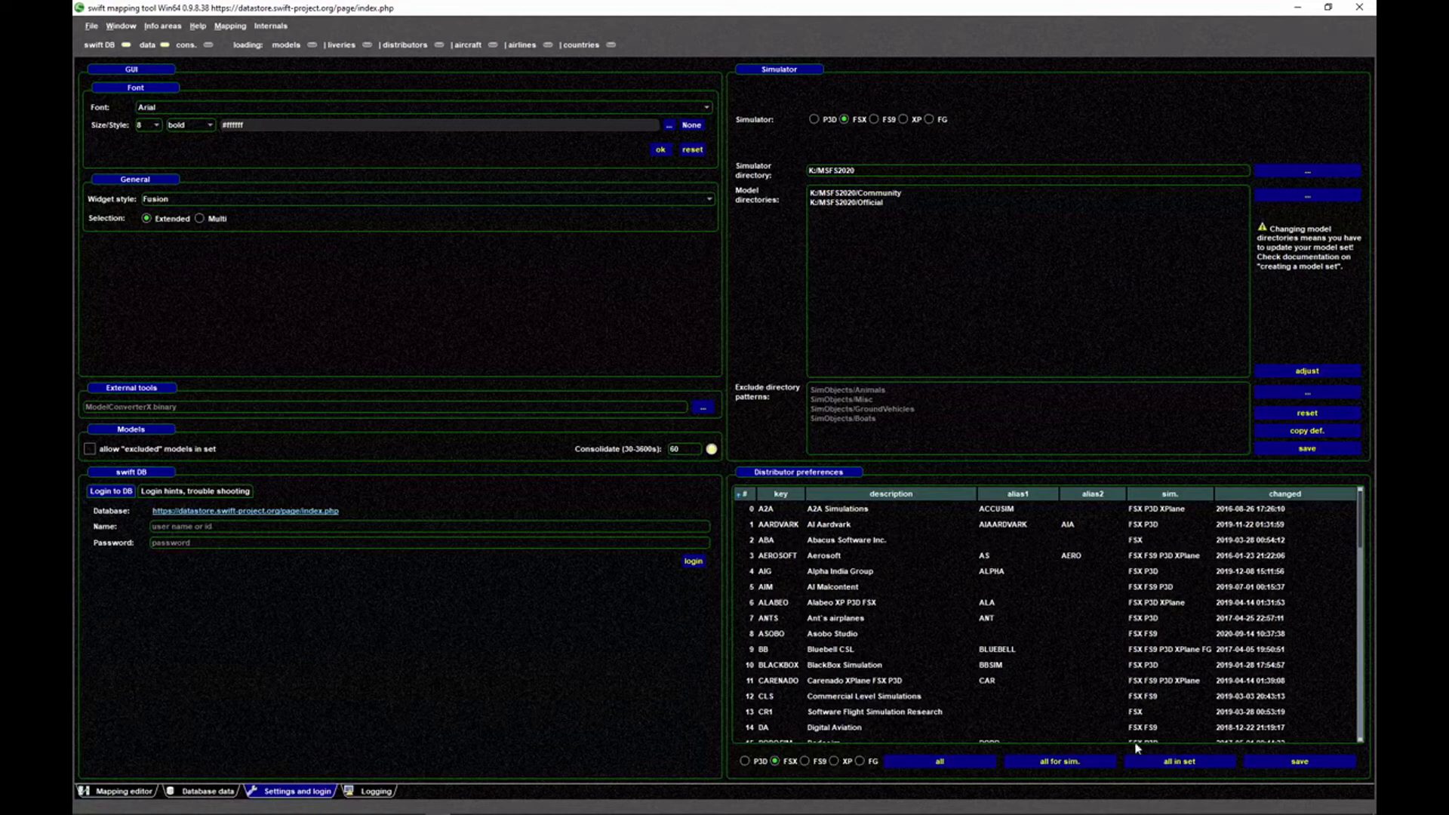
left_click(1206, 763)
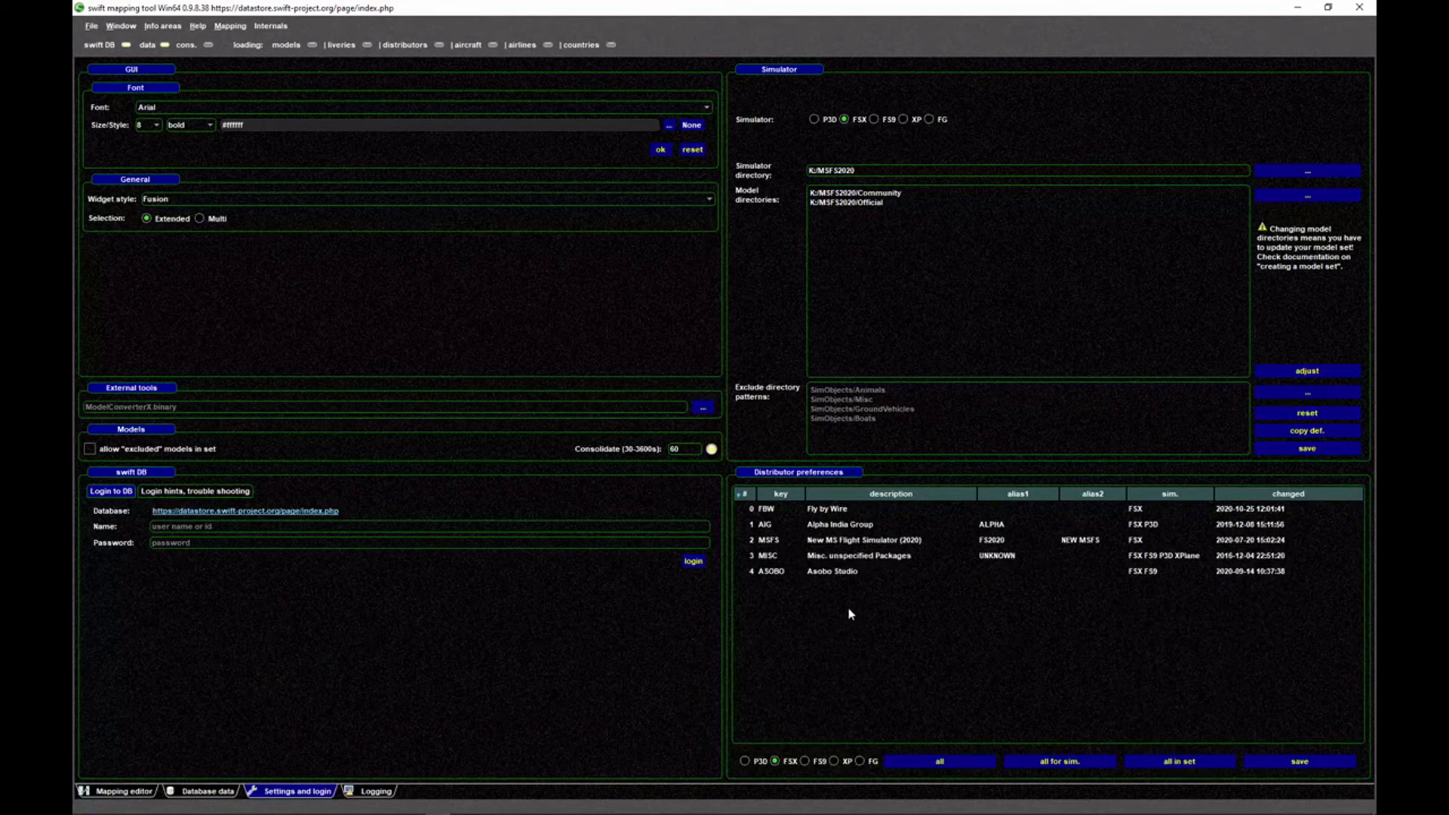
left_click(839, 509)
left_click(838, 525)
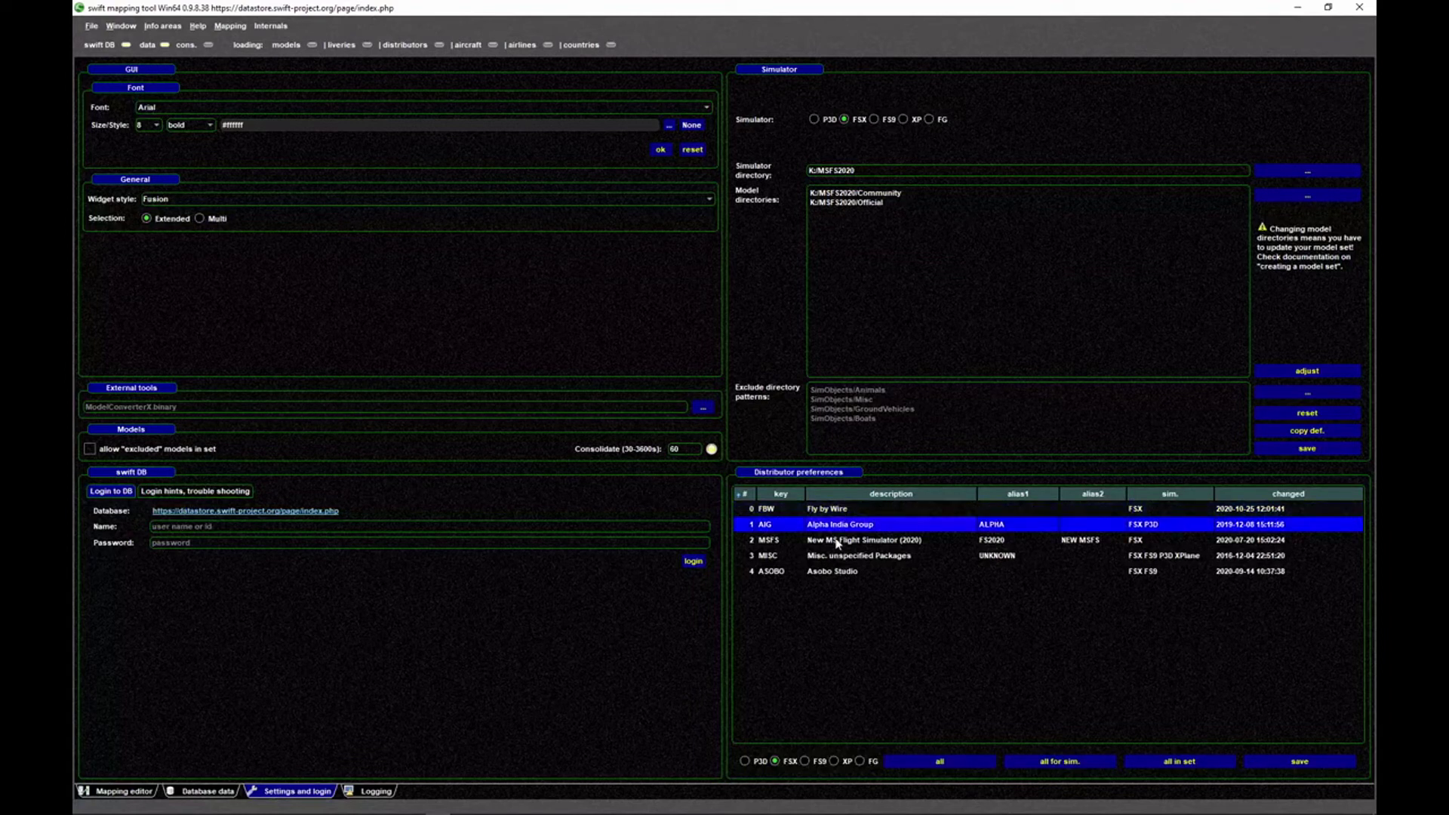
left_click(838, 539)
left_click(833, 558)
left_click(833, 572)
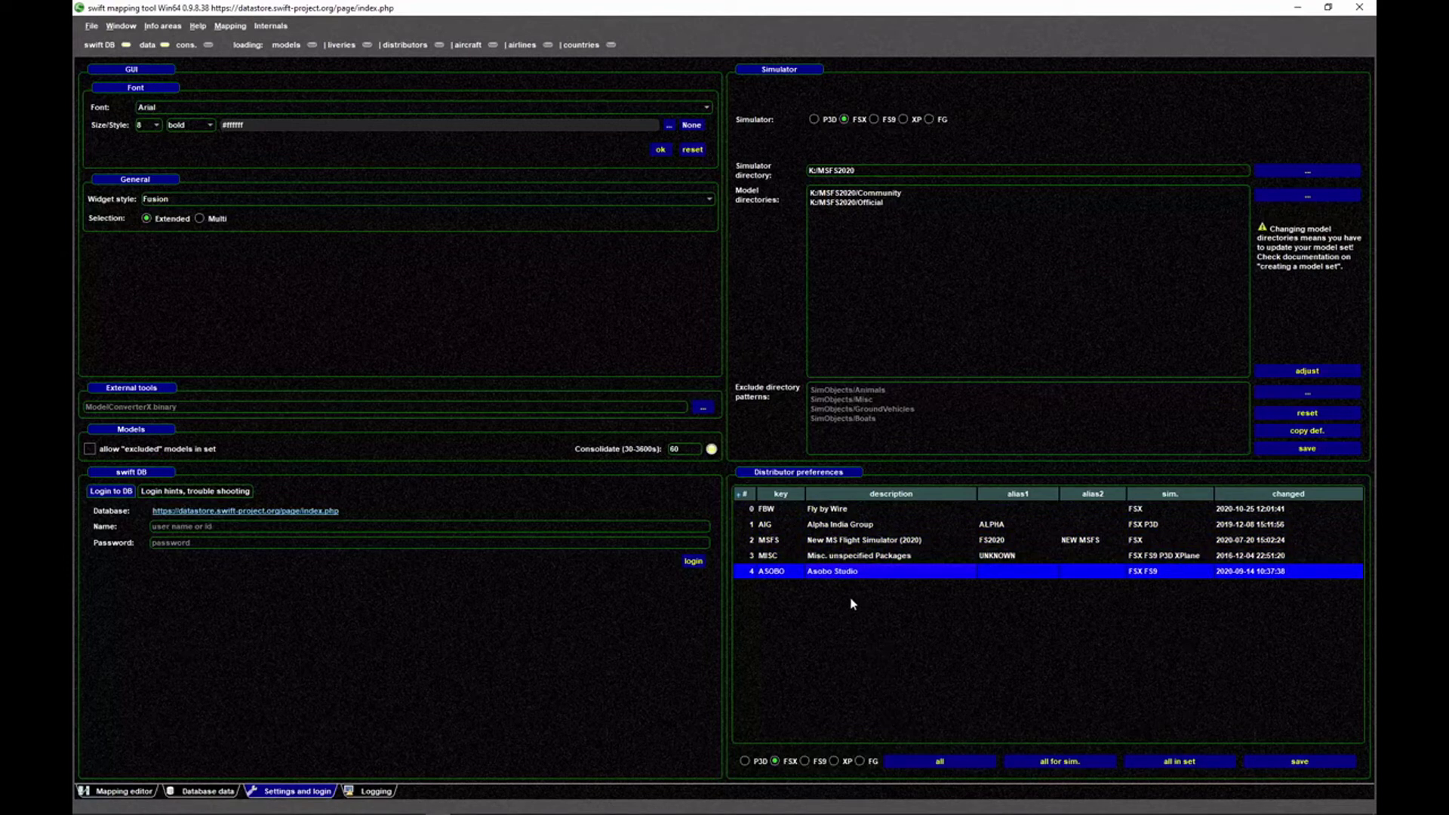
Move Alpha India Group (AIG) to the first place in the distributor preferences and save them
left_click(830, 525)
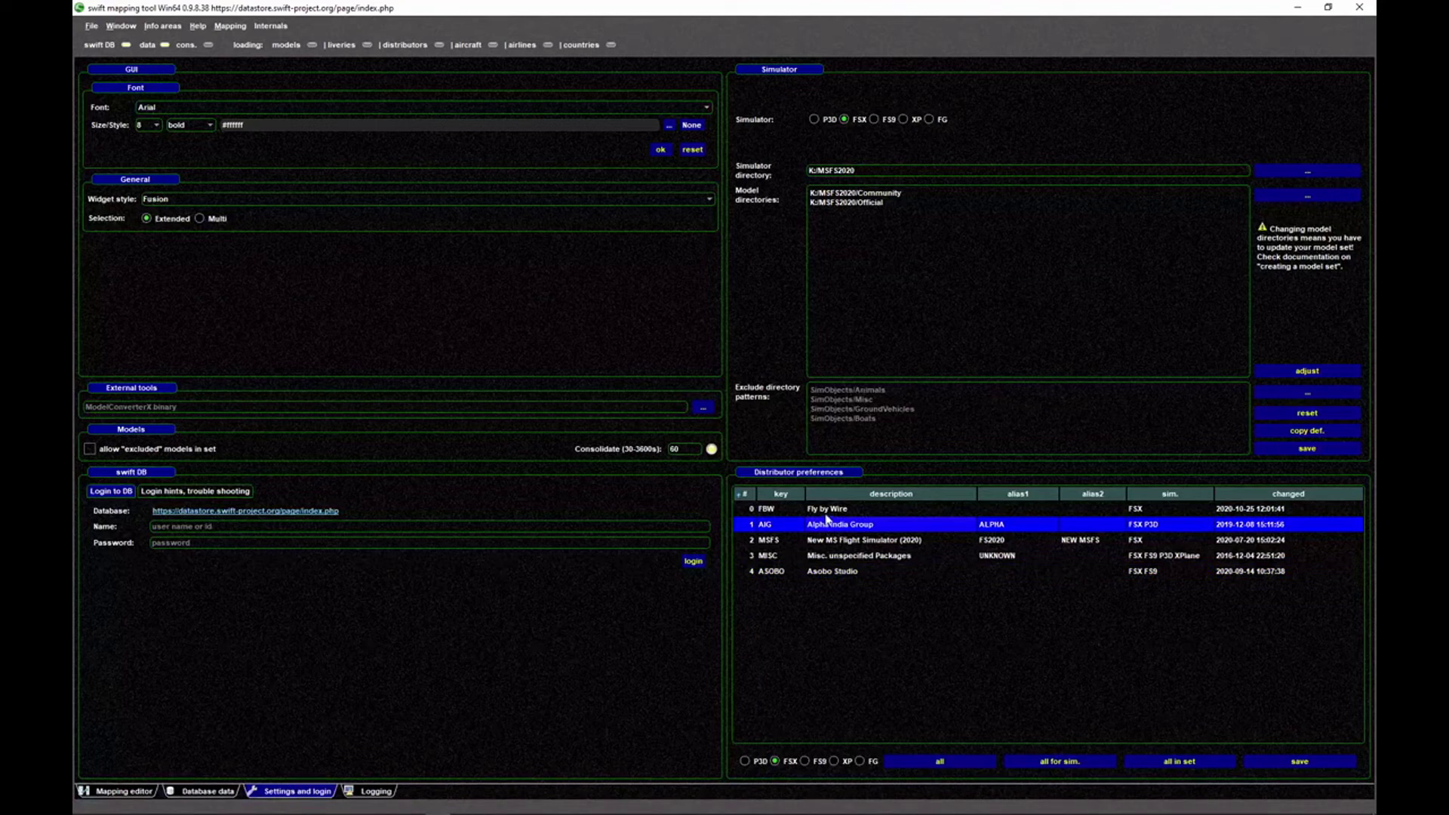
left_click(829, 511)
left_click(828, 528)
left_click(831, 539)
left_click(830, 528)
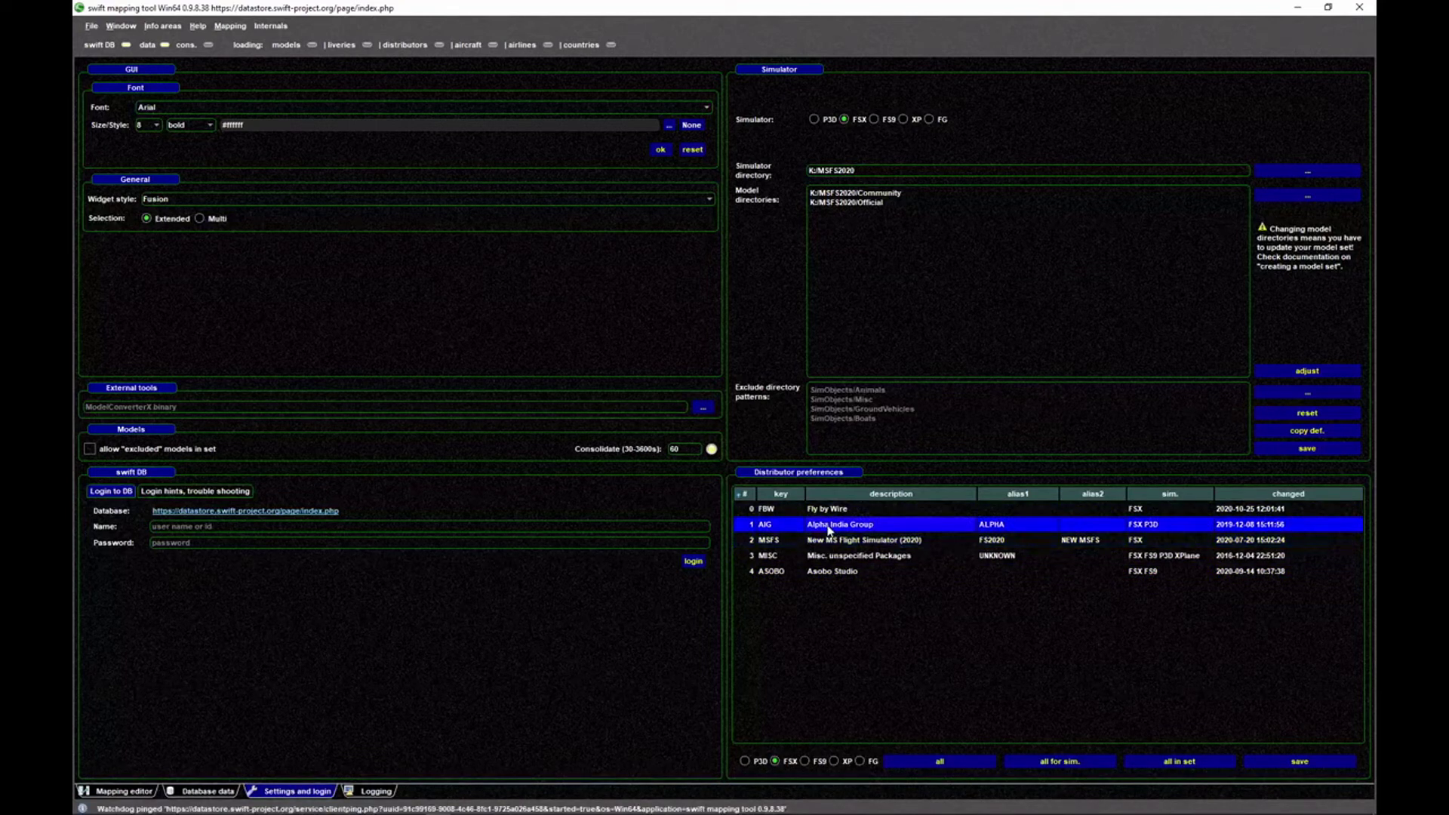
left_click(834, 541)
left_click(824, 528)
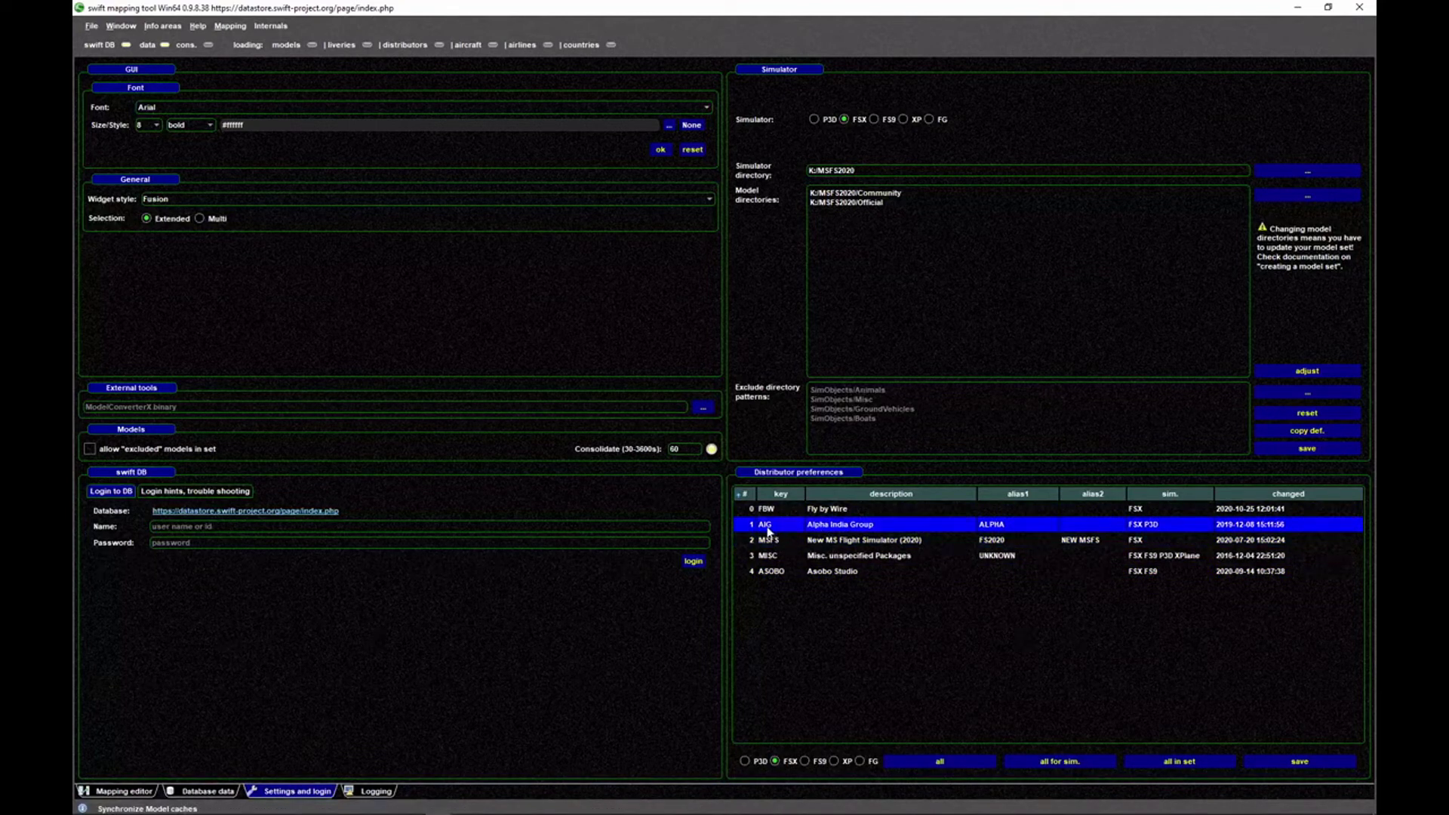
left_click_drag(769, 531, 770, 521)
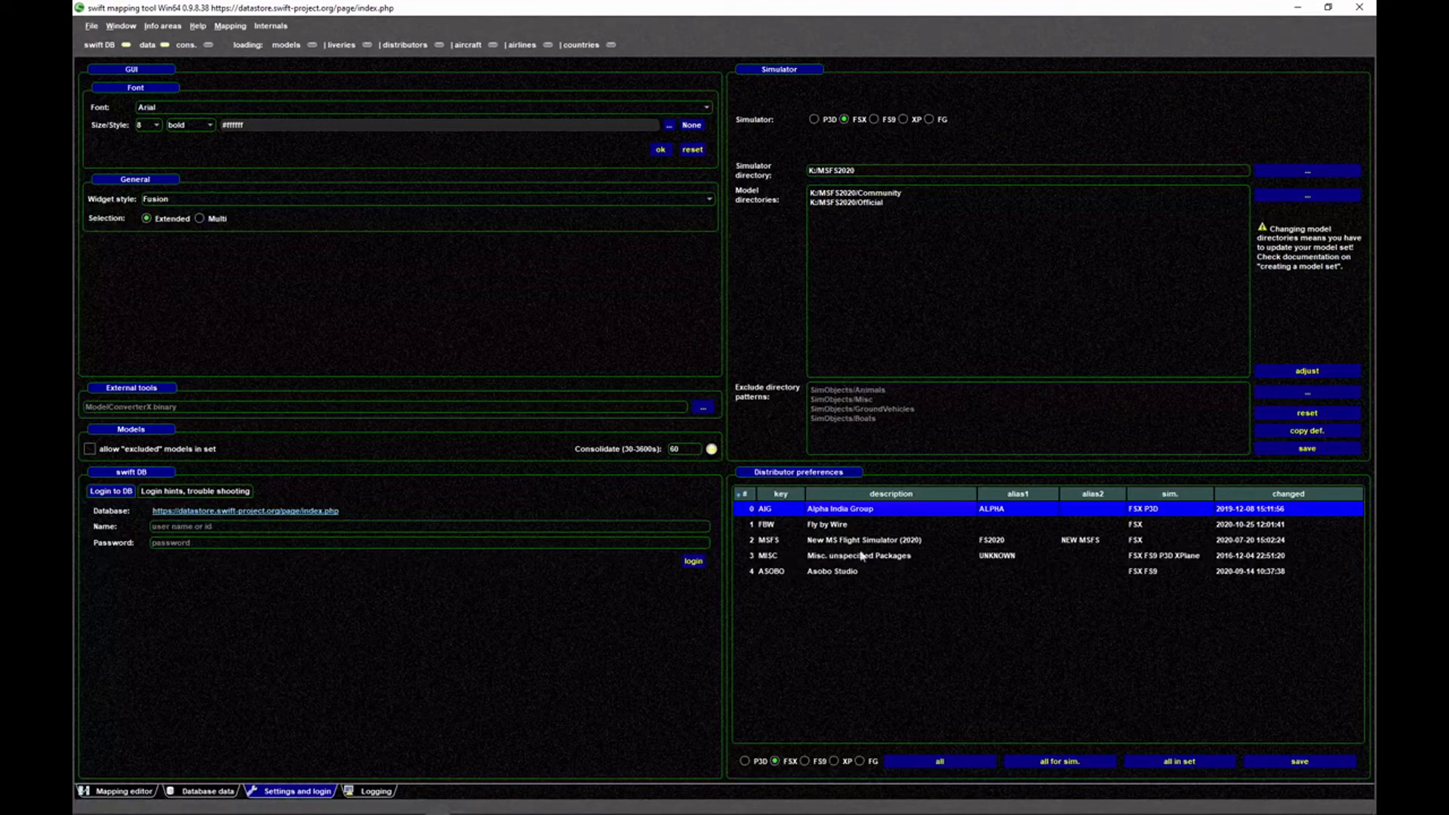
left_click(1303, 763)
Check the active FSX model set sorted by distributor order, restore the sorting by index number and save the set
left_click(110, 795)
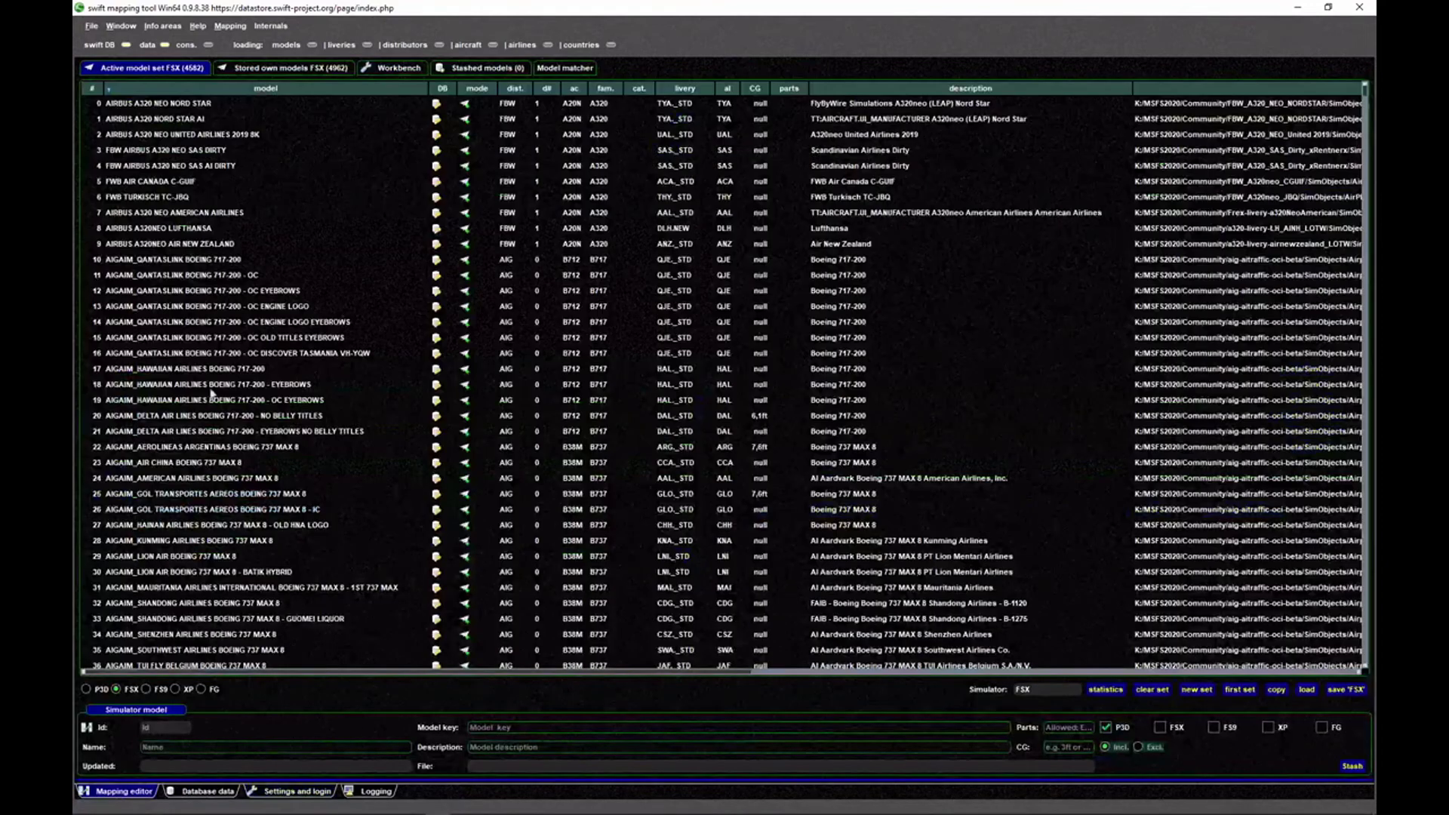
left_click(549, 89)
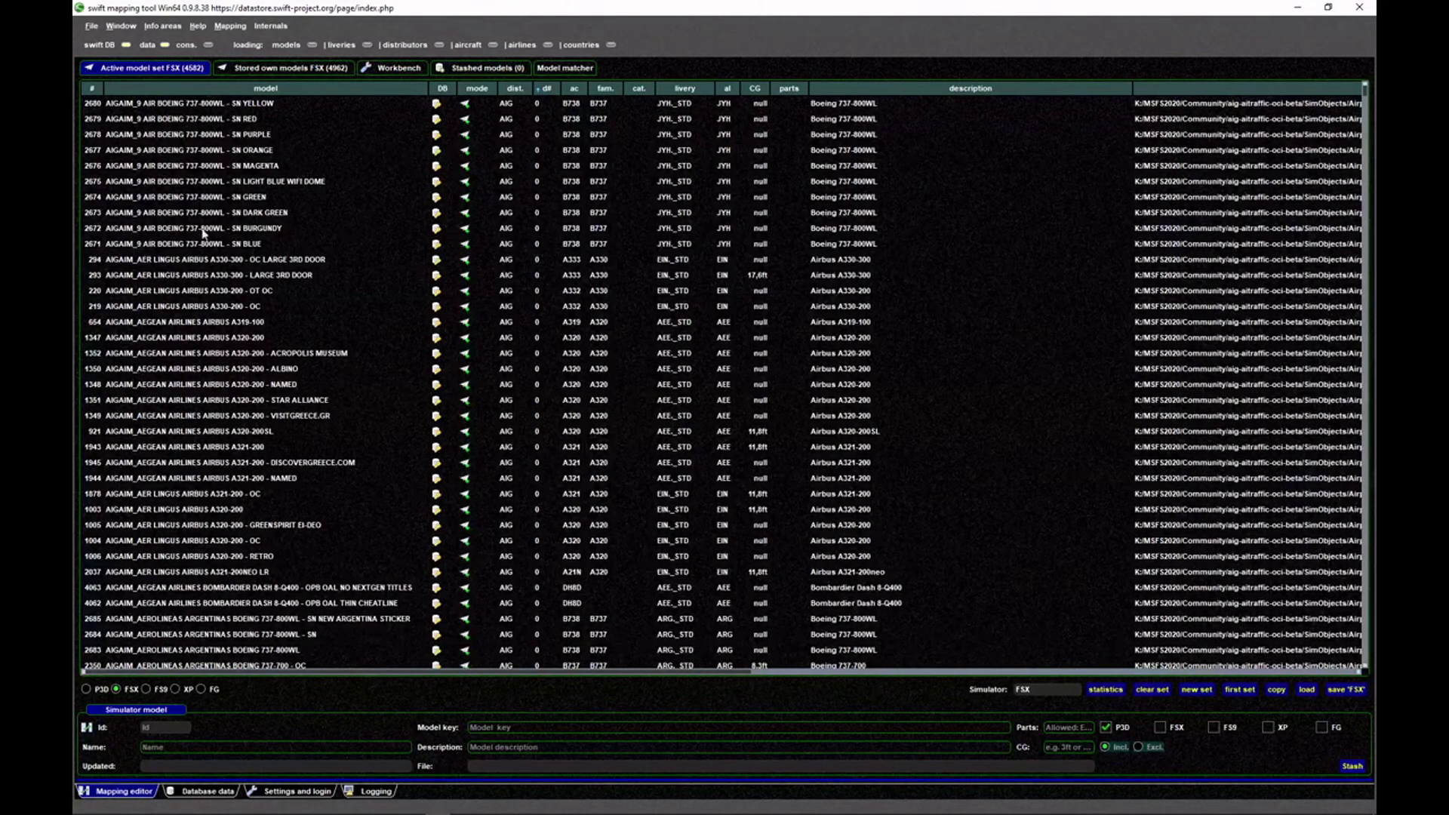
scroll(249, 241, "down", 10)
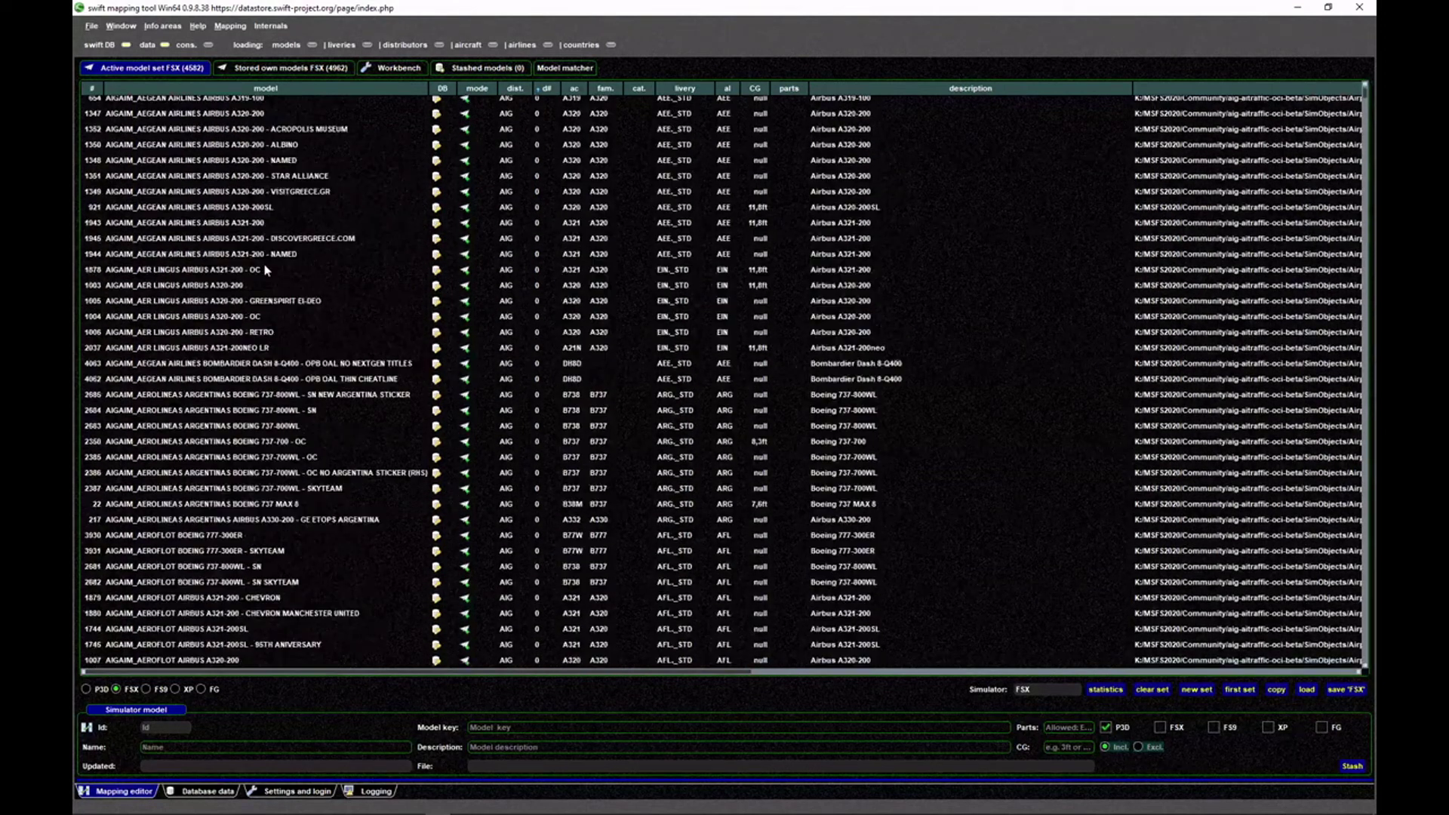
scroll(268, 260, "up", 10)
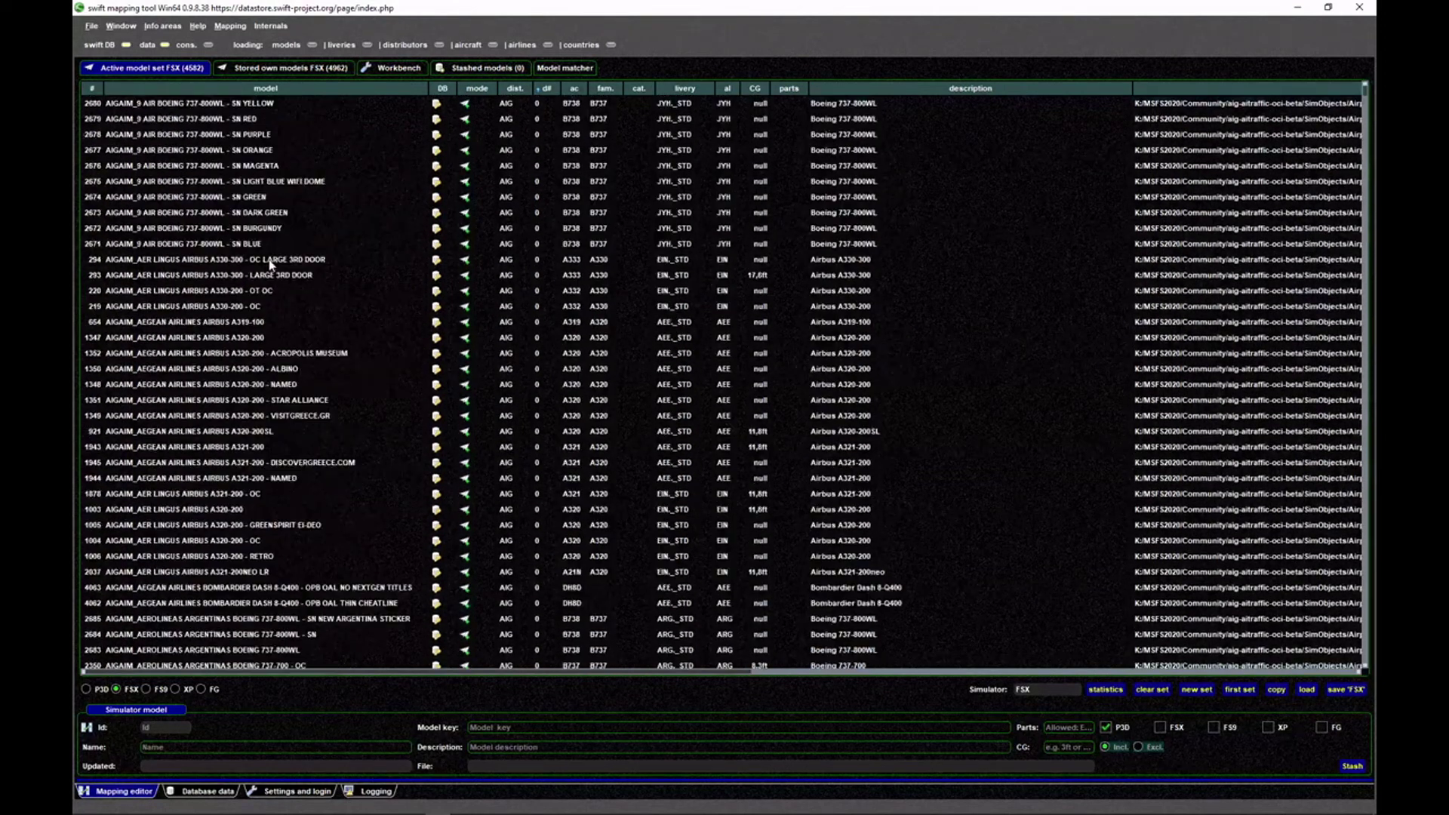
left_click(93, 89)
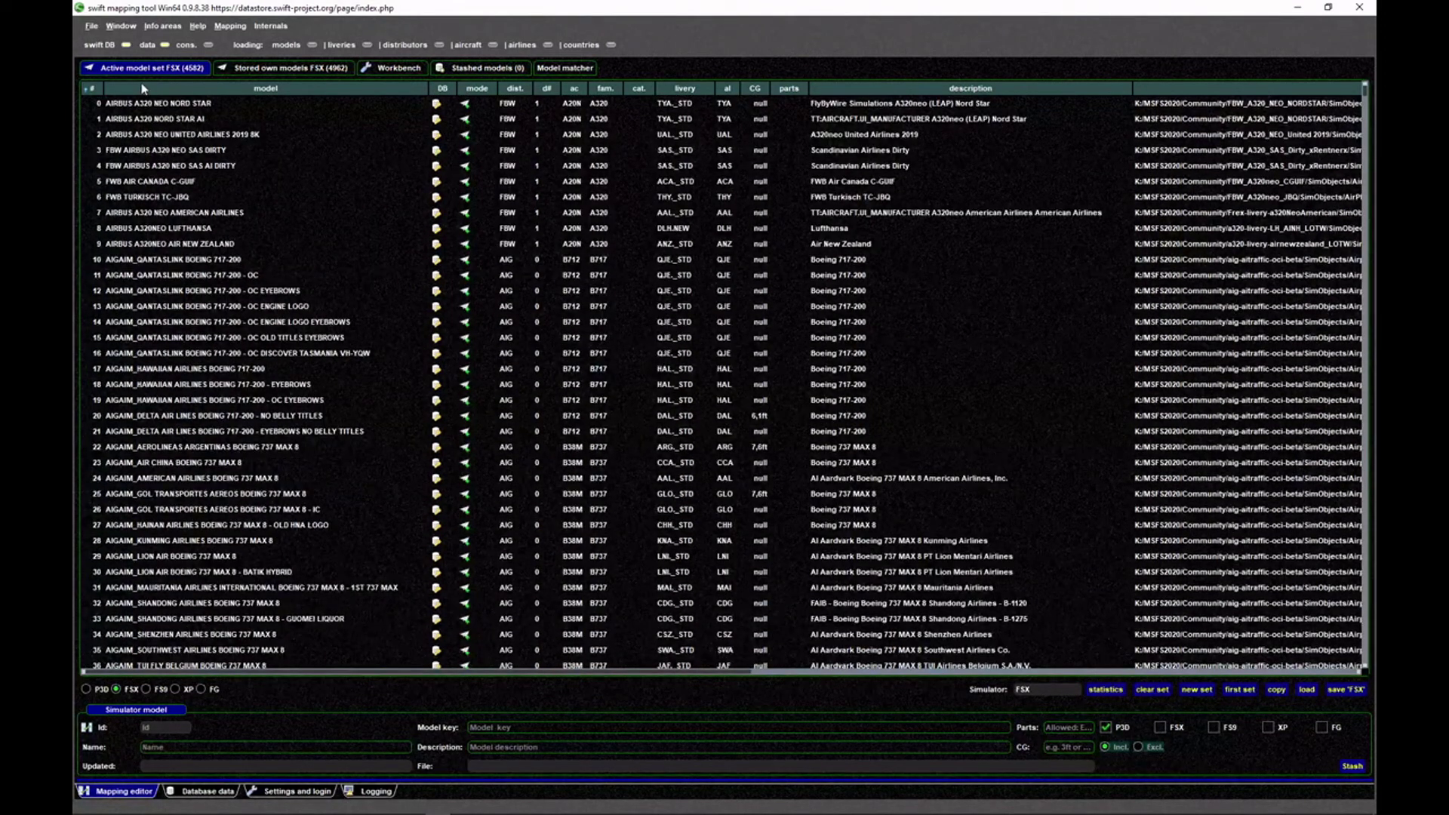
left_click(1346, 689)
left_click(994, 281)
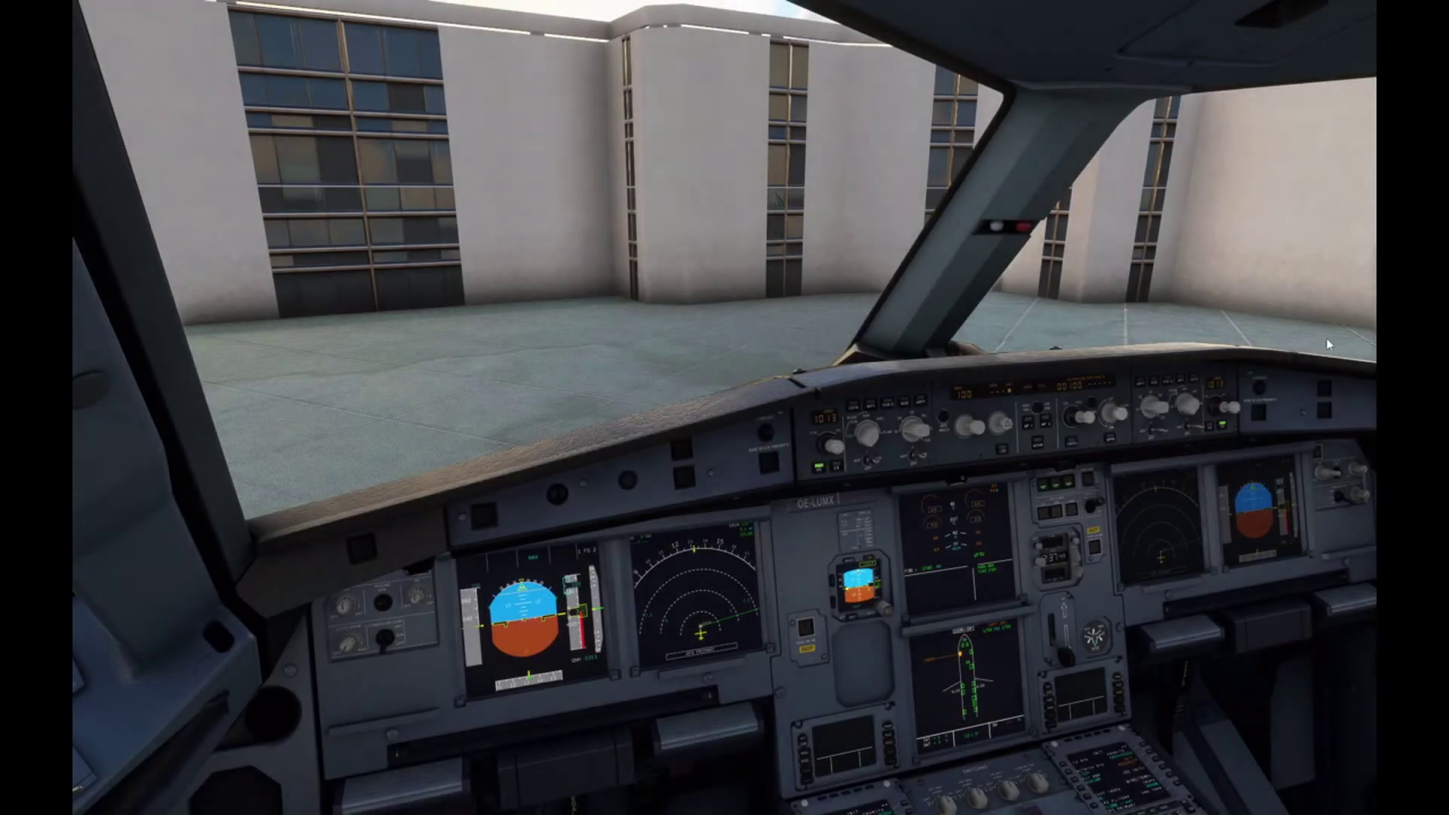
Start the swiftgui 0.9.8 64bit pilot client while the flight simulator is running
key("super")
type("swiftgui")
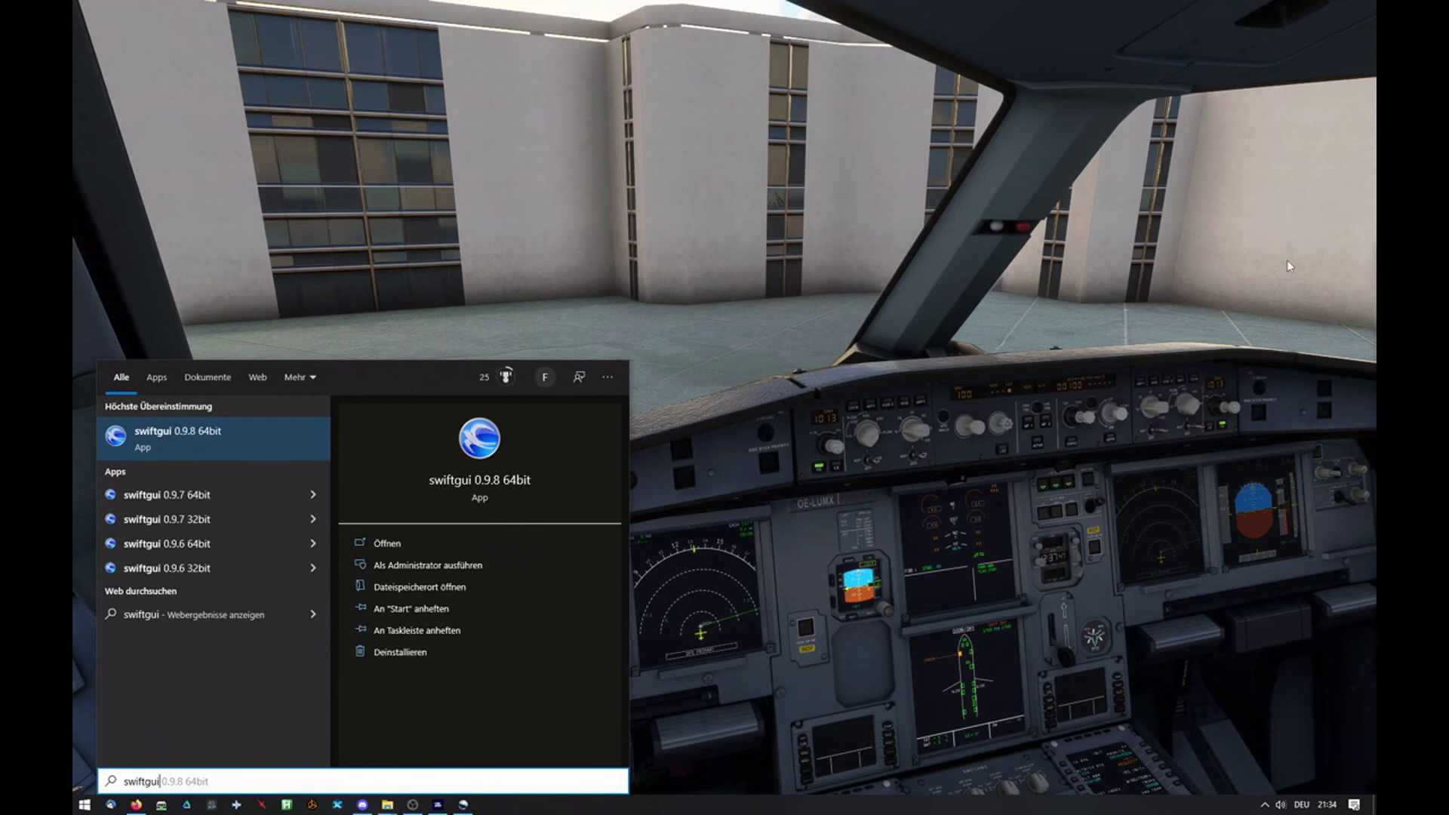
key("Return")
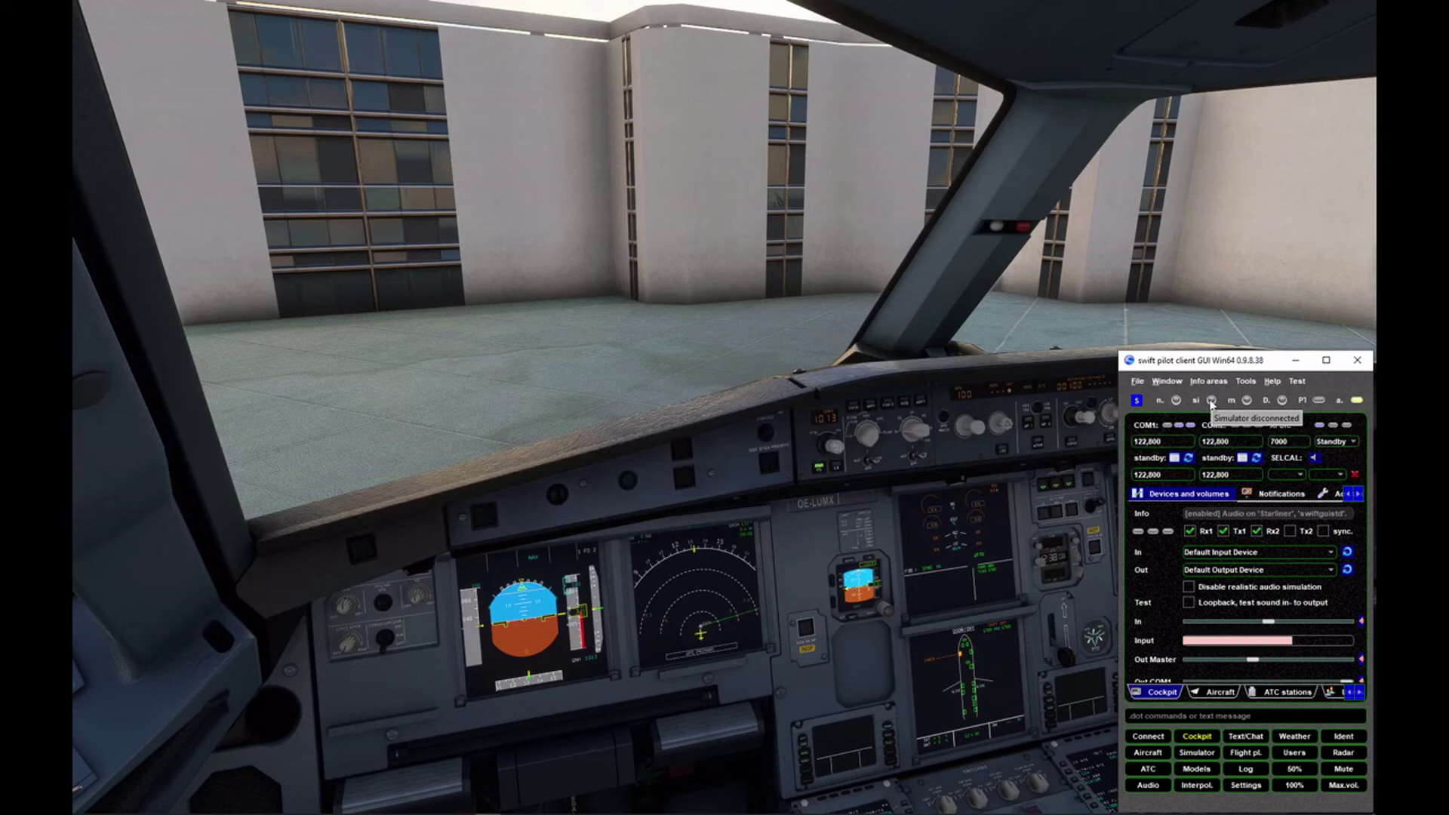
Enable Flight Simulator 2020 in the client's simulator settings, widening the window, and check again for the simulator connection
left_click(1246, 785)
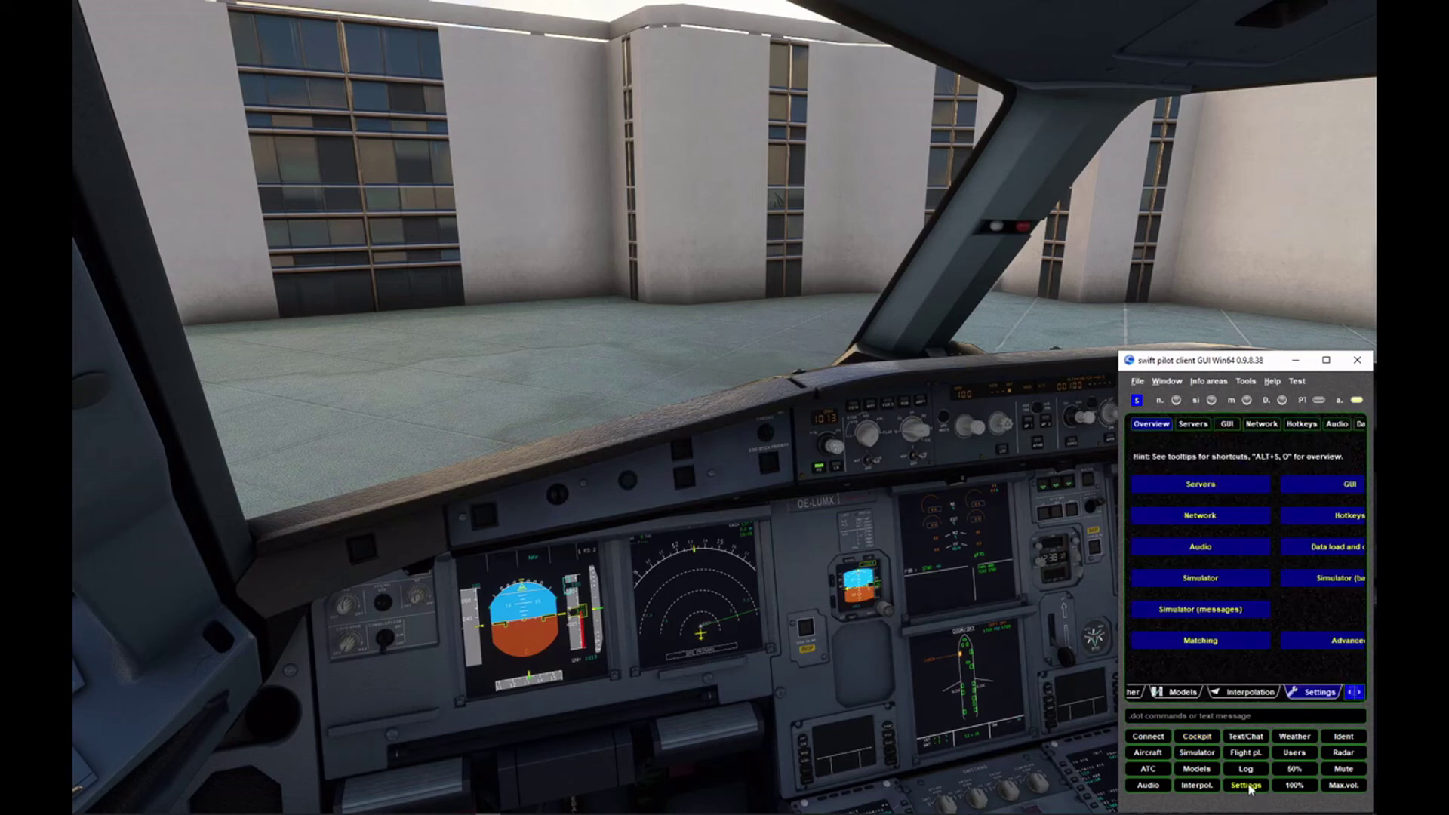
left_click(1234, 581)
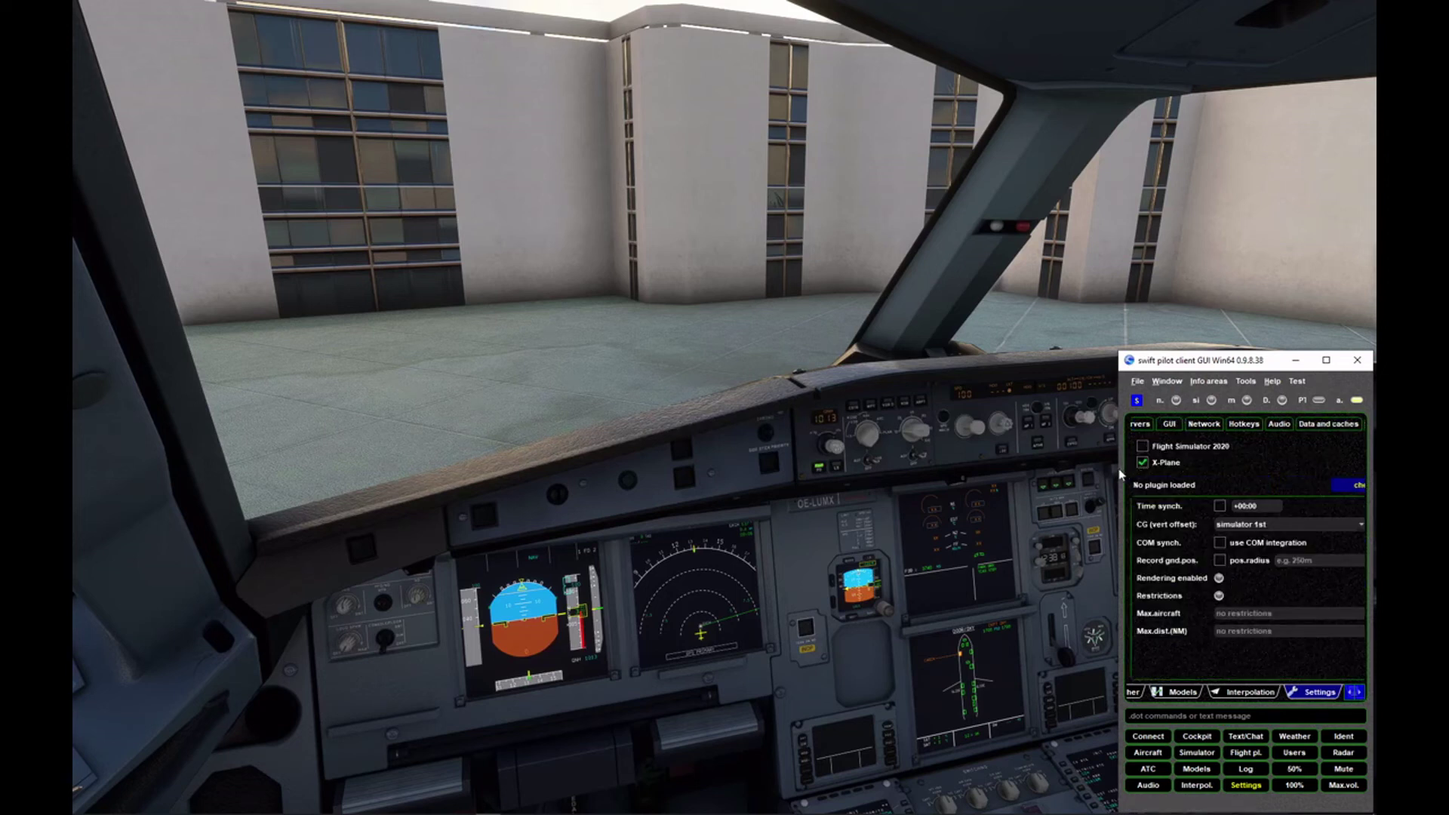
left_click_drag(1119, 474, 1043, 473)
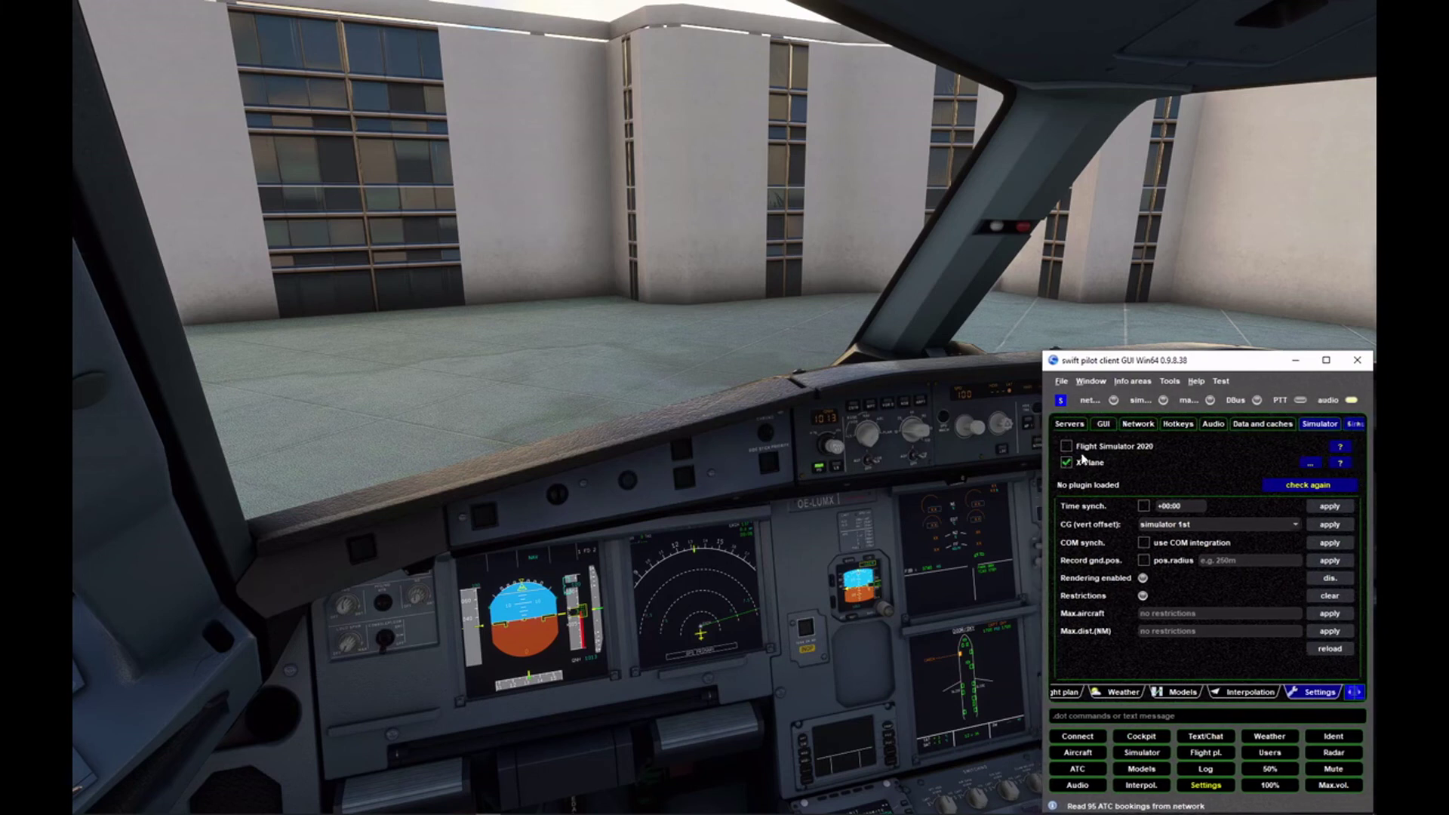
left_click(1099, 452)
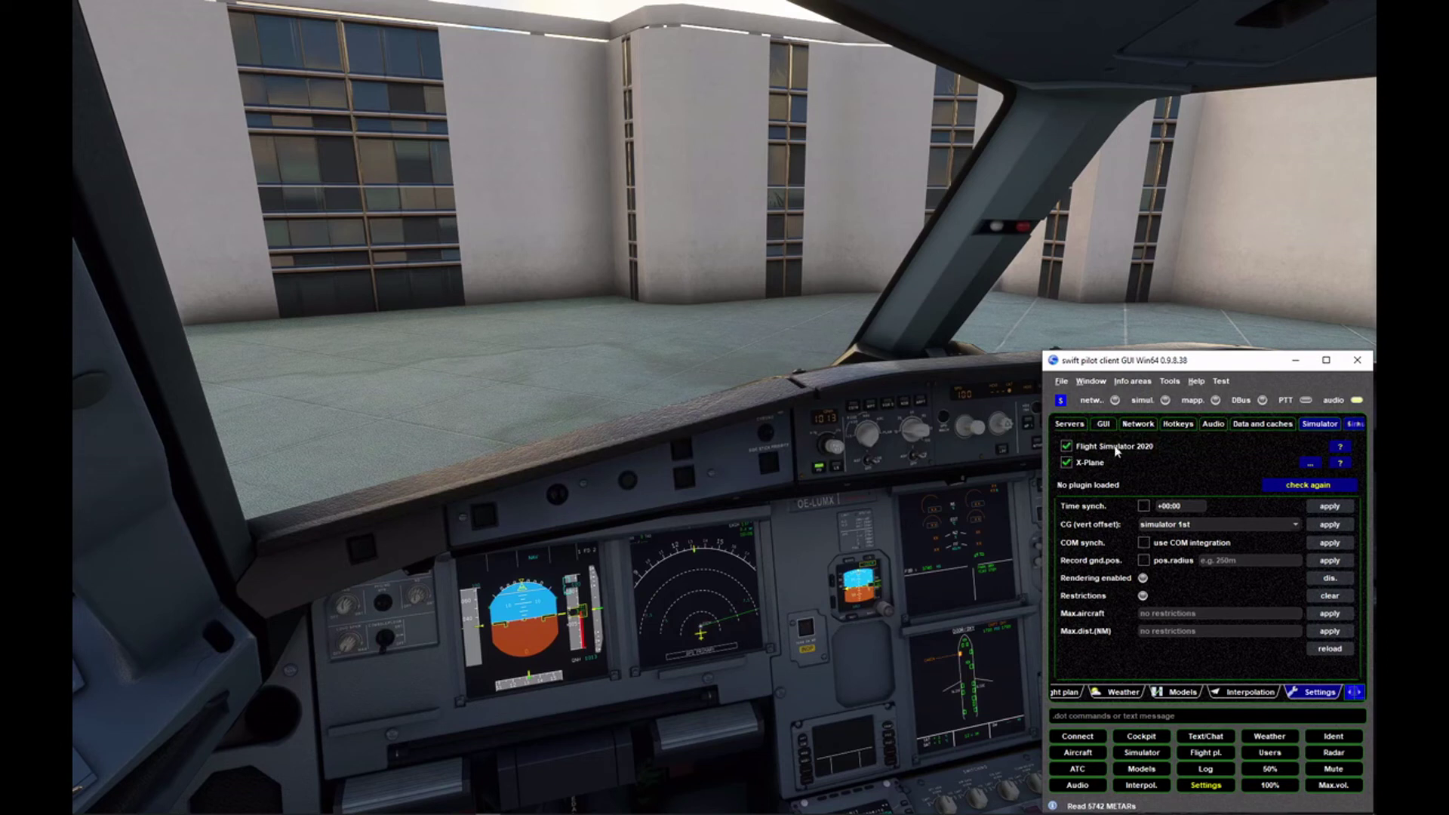
left_click(1307, 485)
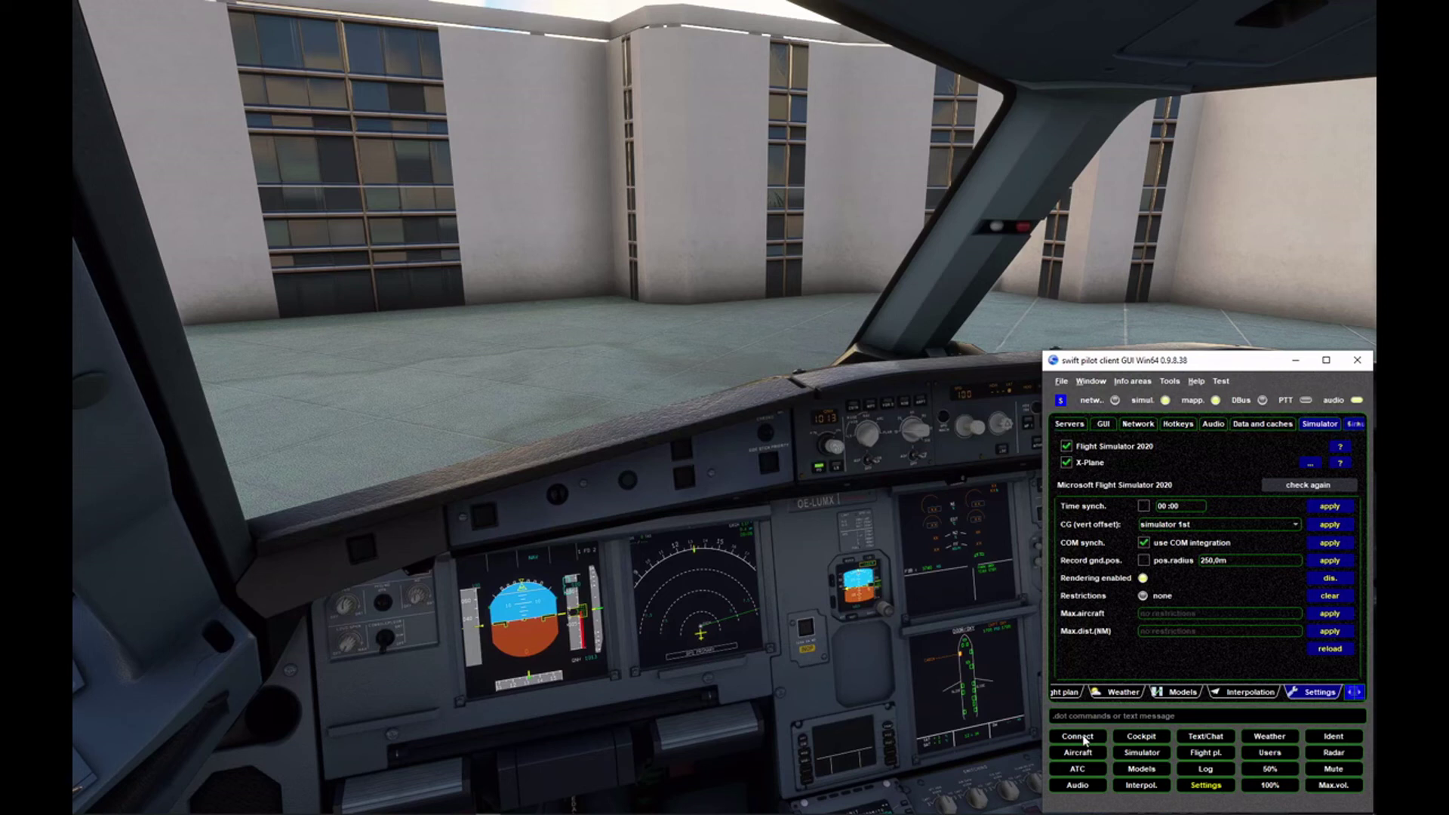
Connect to VATSIM through the Frankfurt, Germany server in Observer (co-pilot) mode with callsign AUA123
left_click(1078, 736)
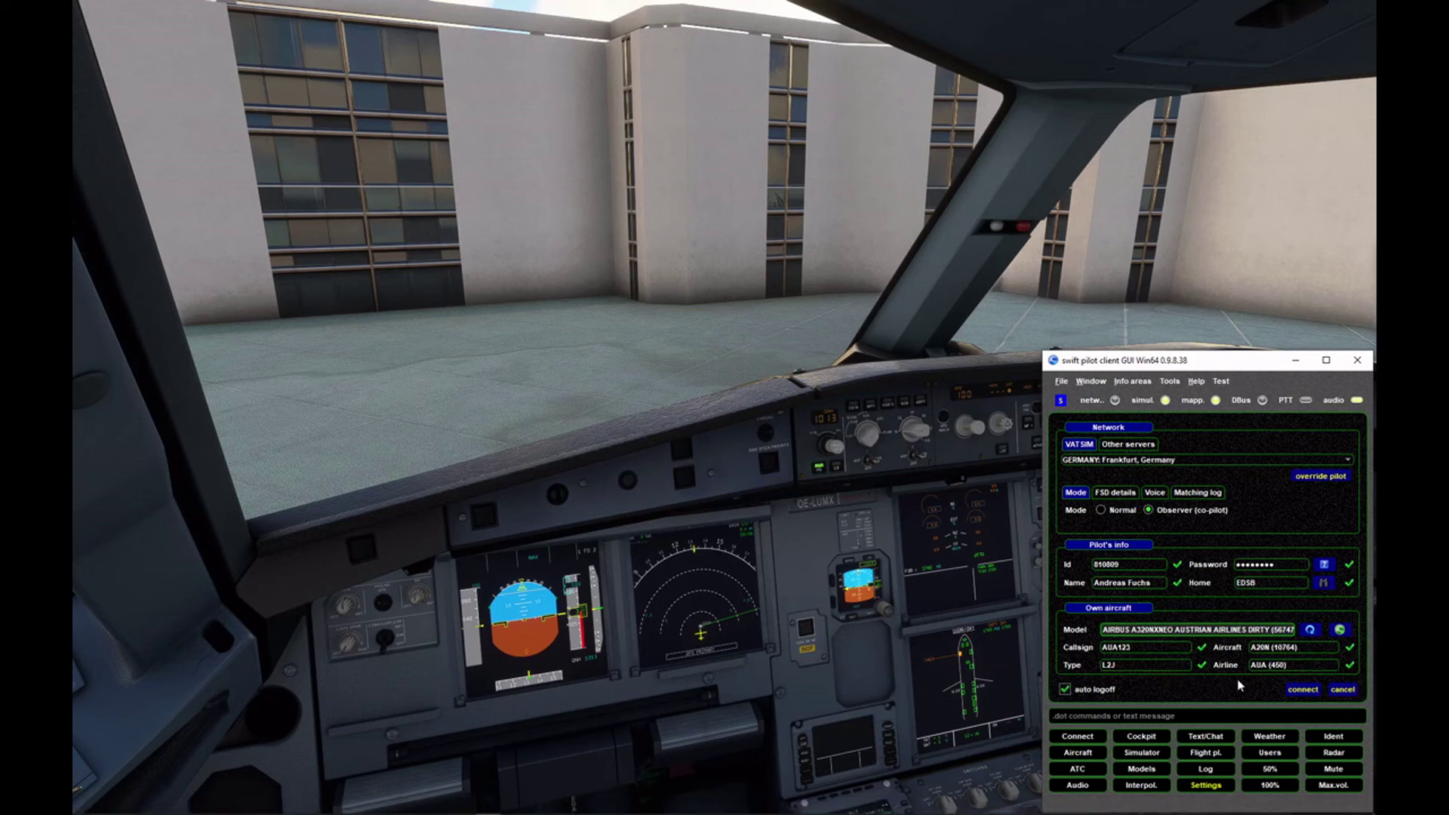
left_click(1302, 690)
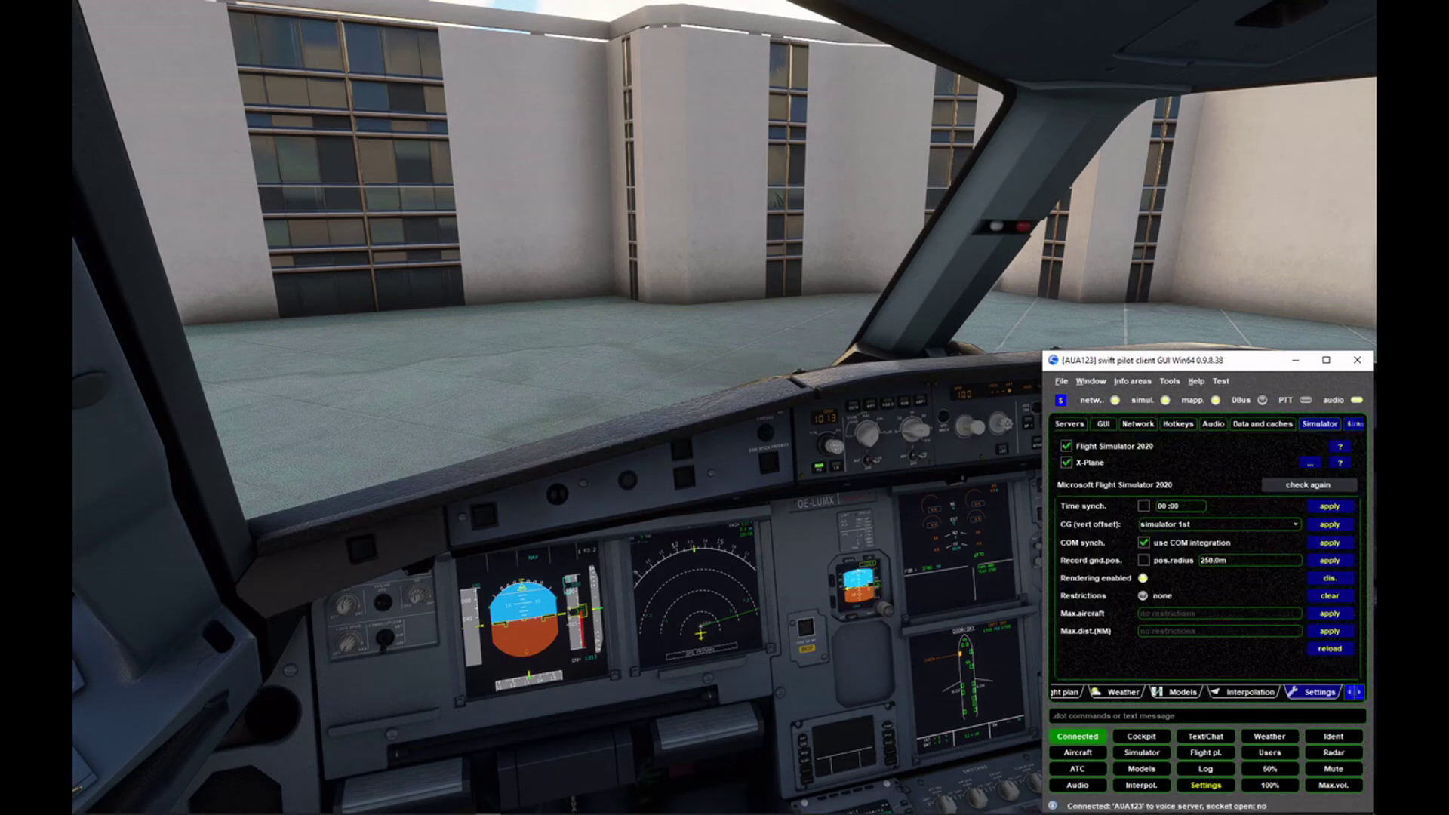
Show the rendered aircraft list in a taller client window and look at the surrounding traffic from the simulator's external view
left_click(1144, 770)
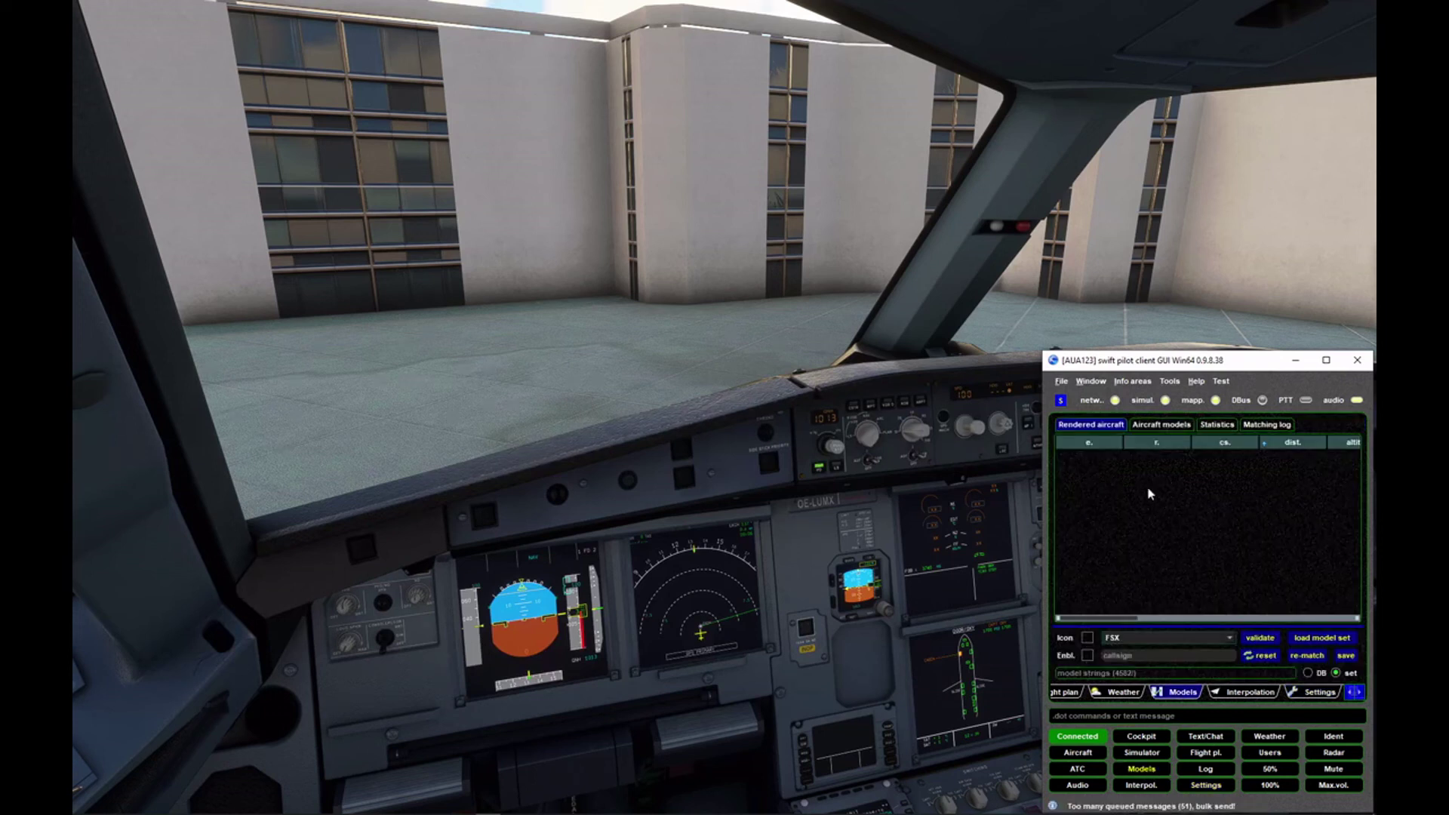
left_click_drag(1212, 351, 1202, 221)
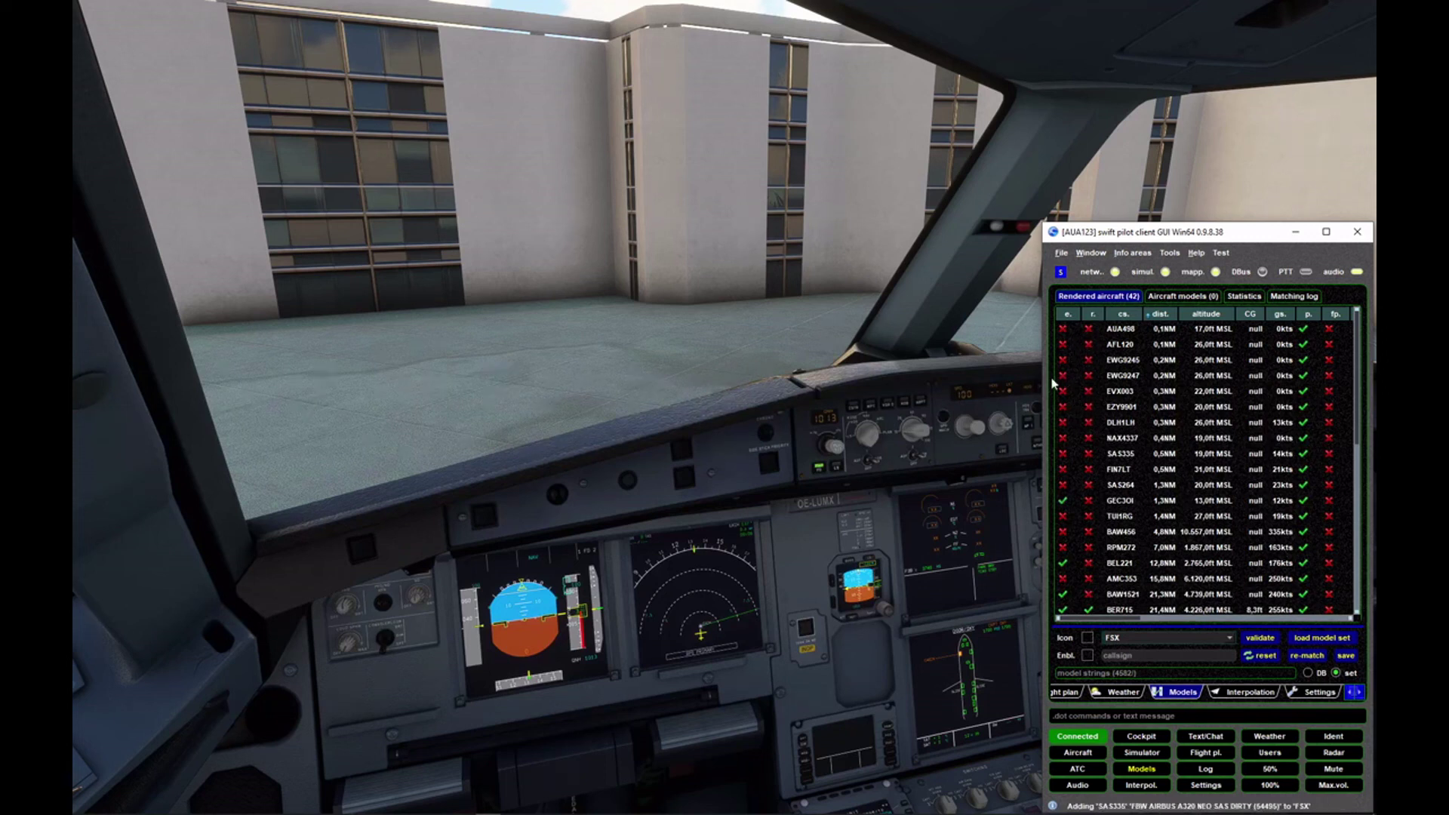
left_click(799, 231)
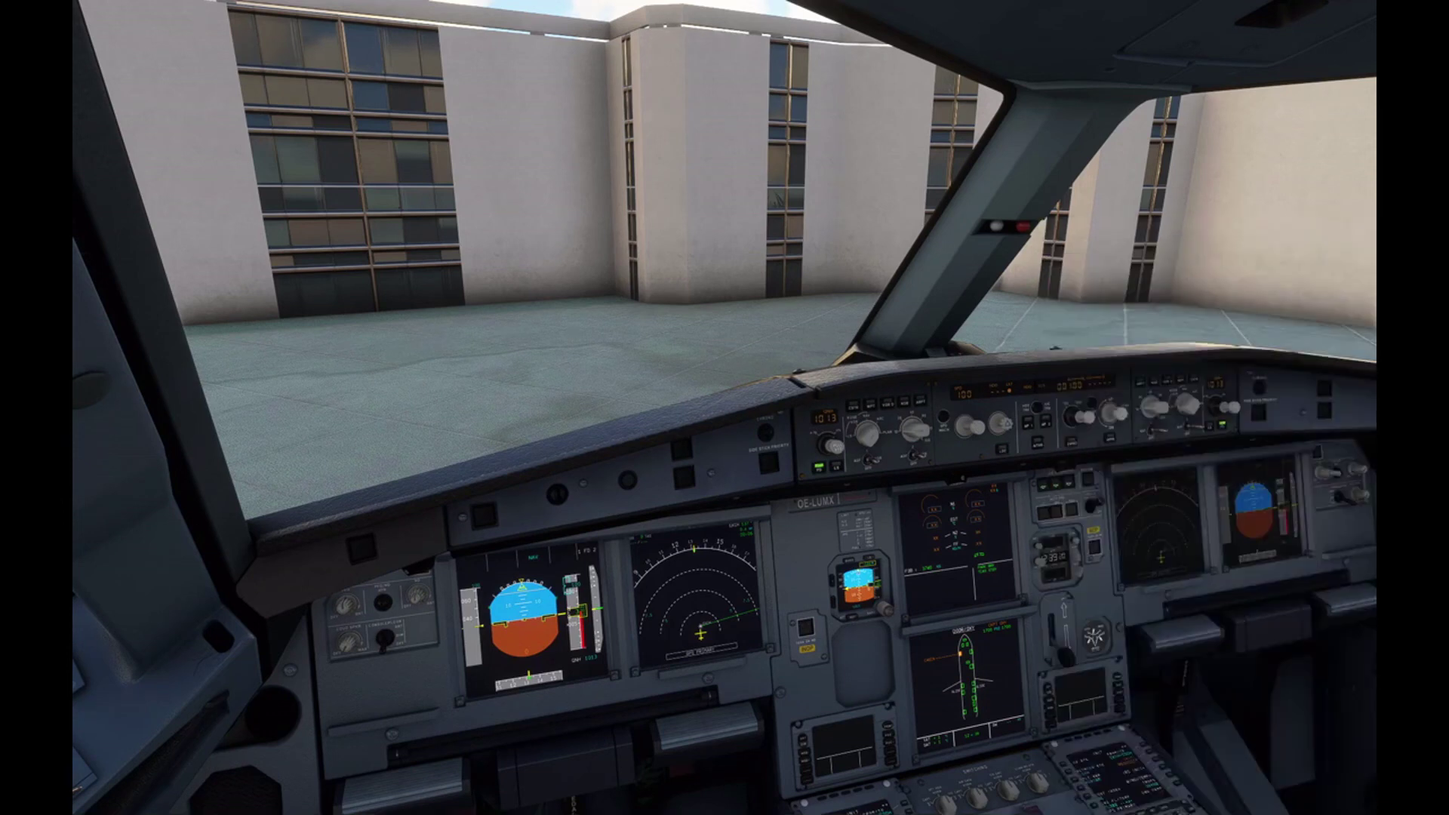
key("End")
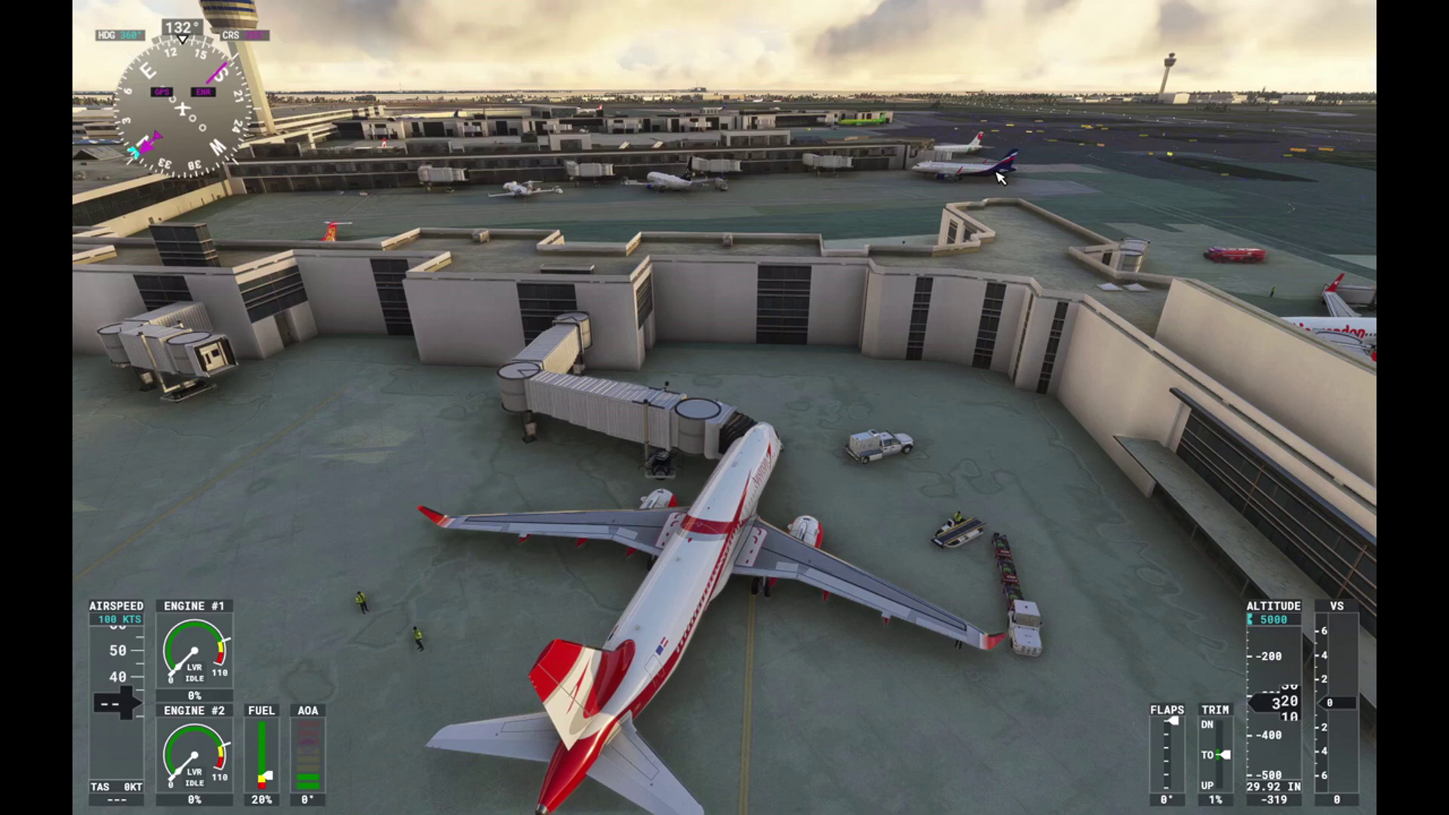
key("alt+Tab")
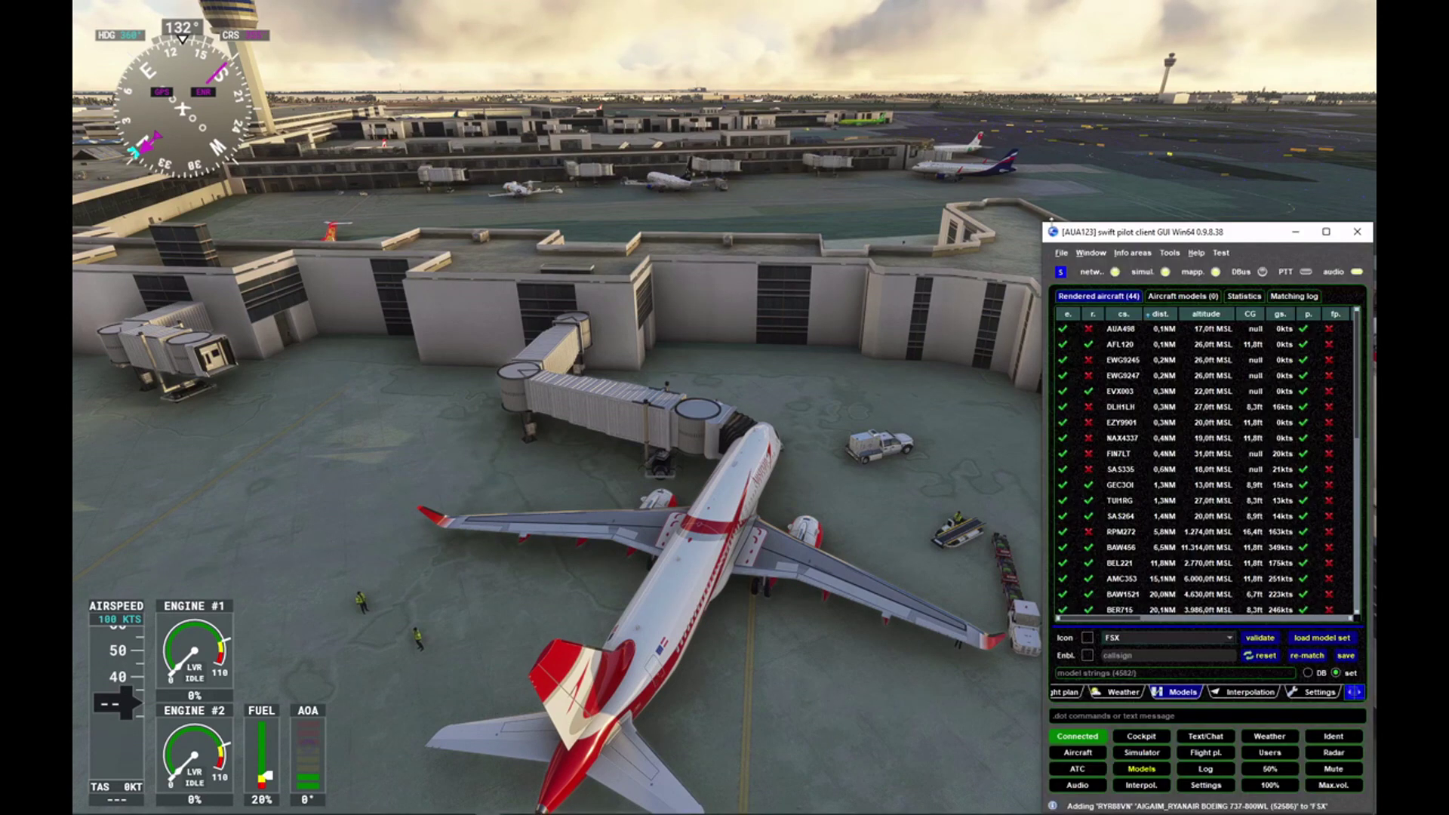
Check the matched models of AFL120, AUA498 and EWG9245 in the rendered aircraft list against the aircraft around the airport
left_click(1124, 344)
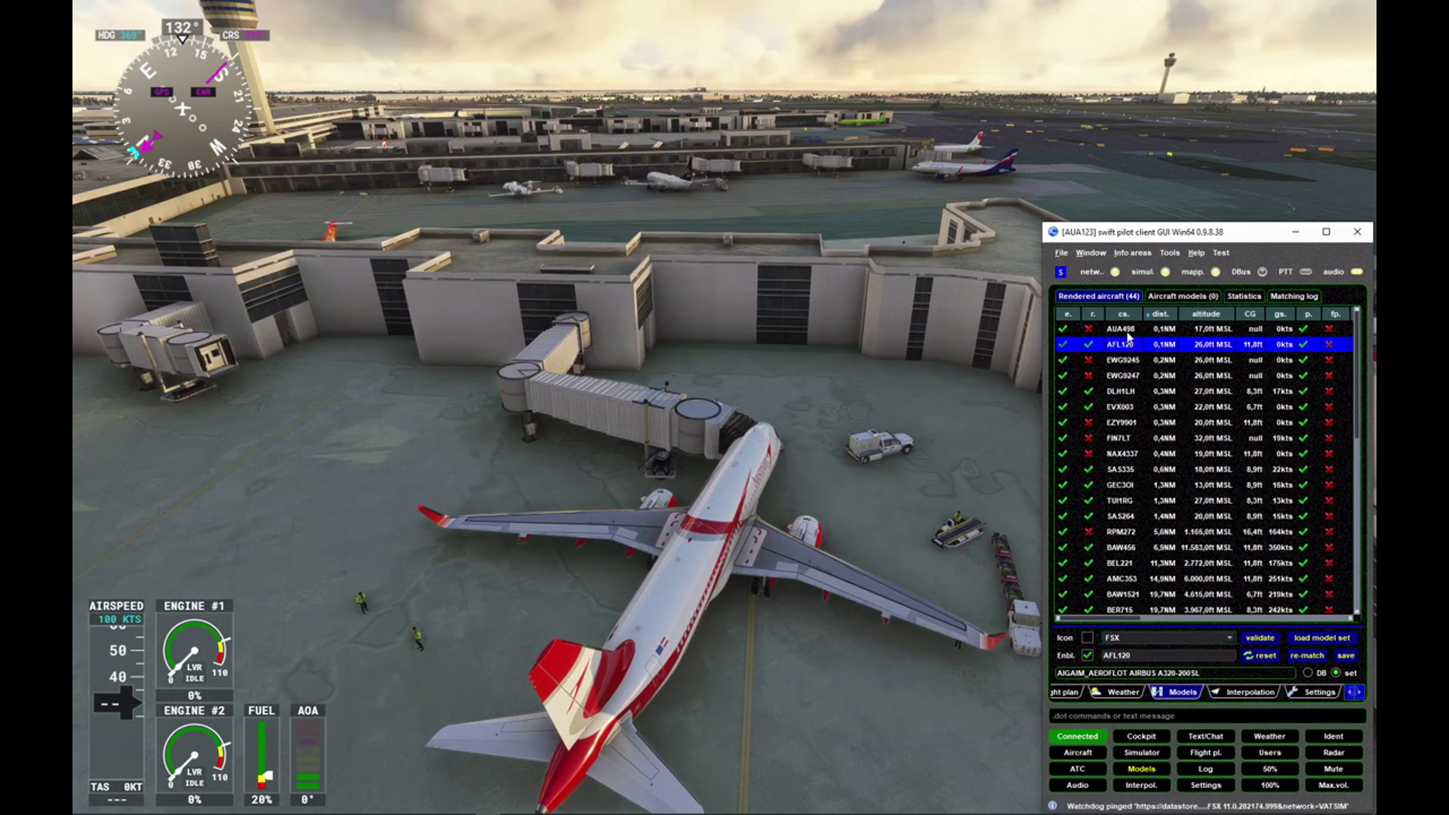
left_click(1128, 331)
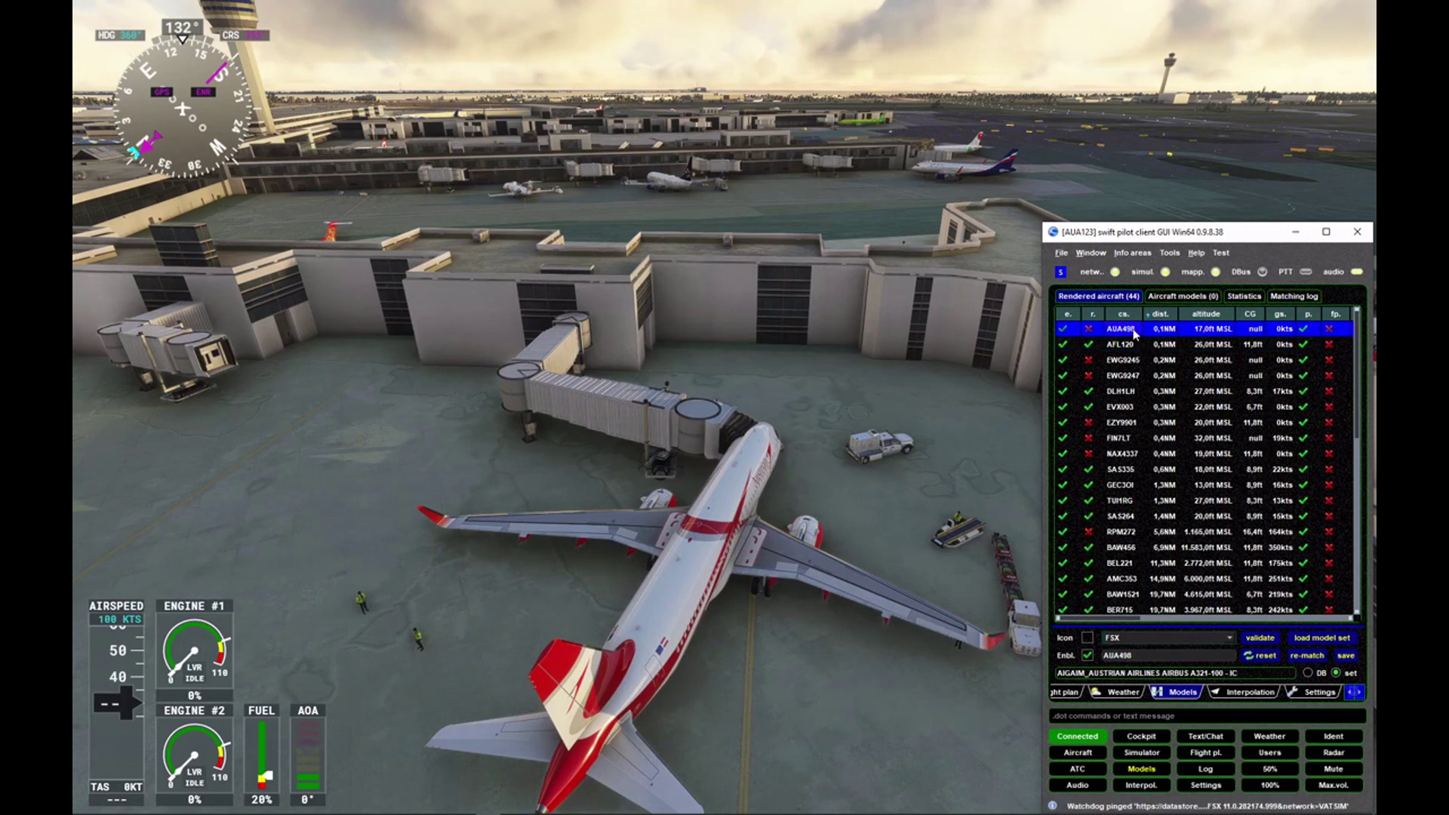
left_click(818, 389)
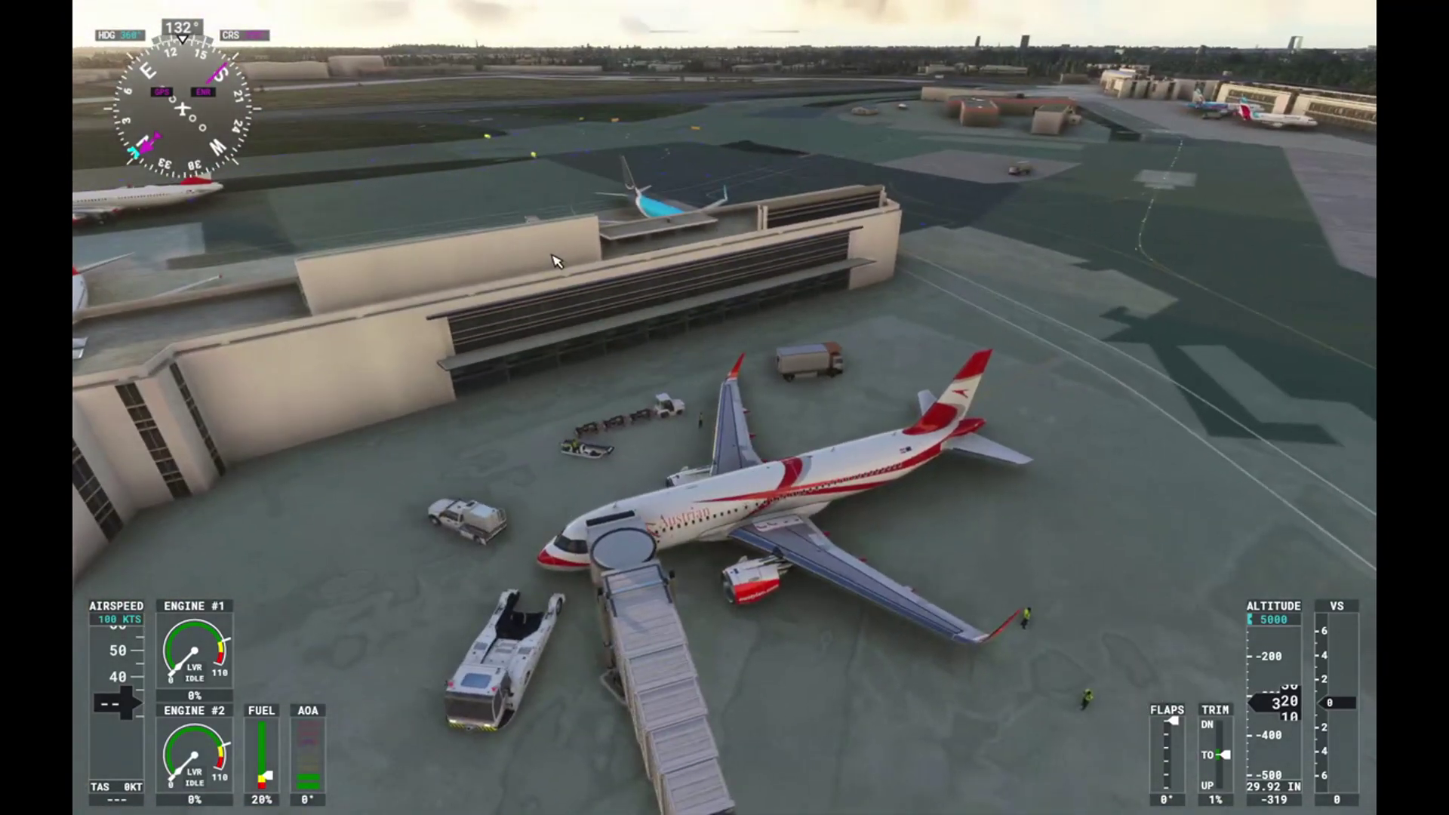
key("alt+Tab")
left_click(1130, 361)
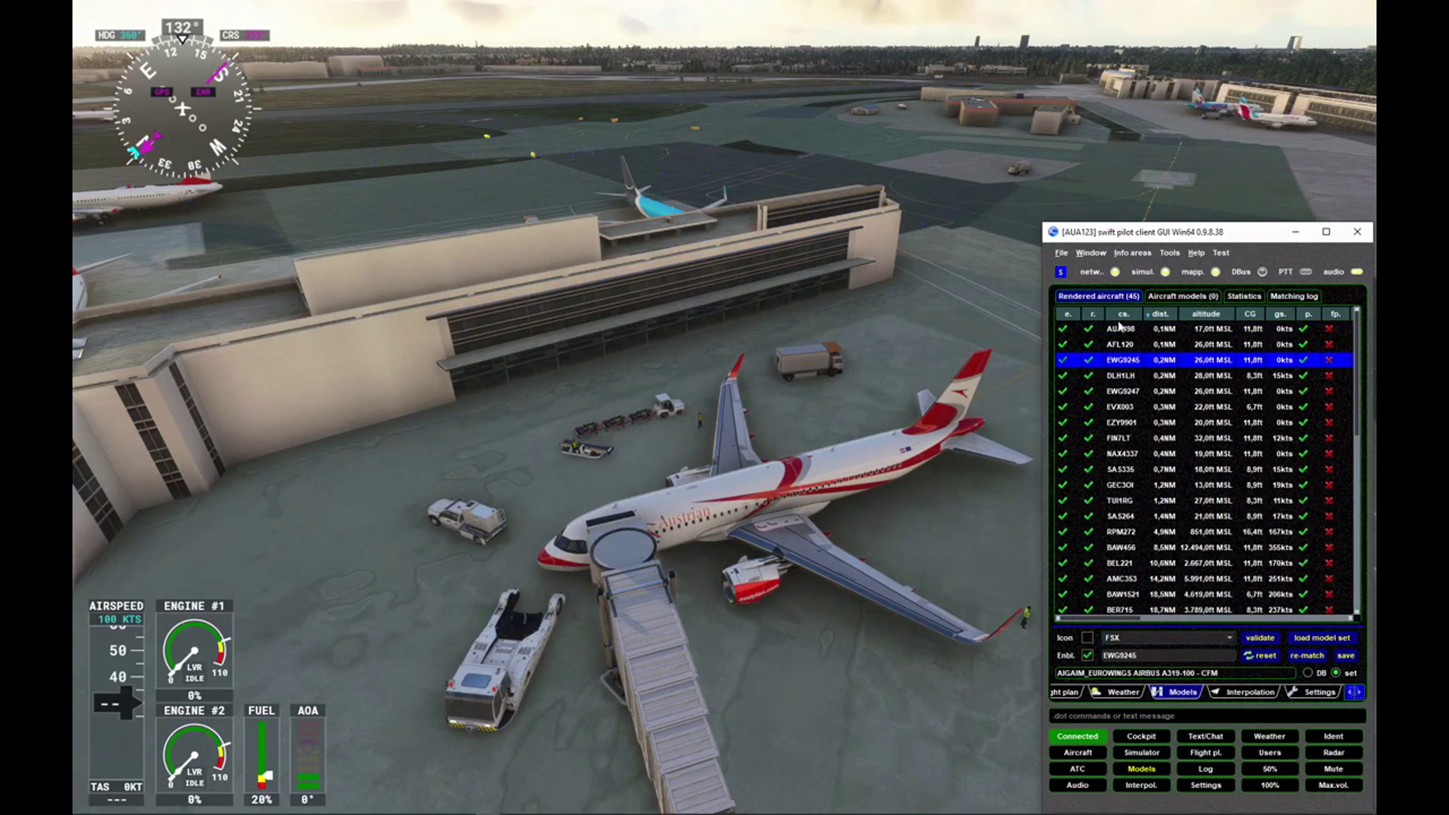
left_click(927, 367)
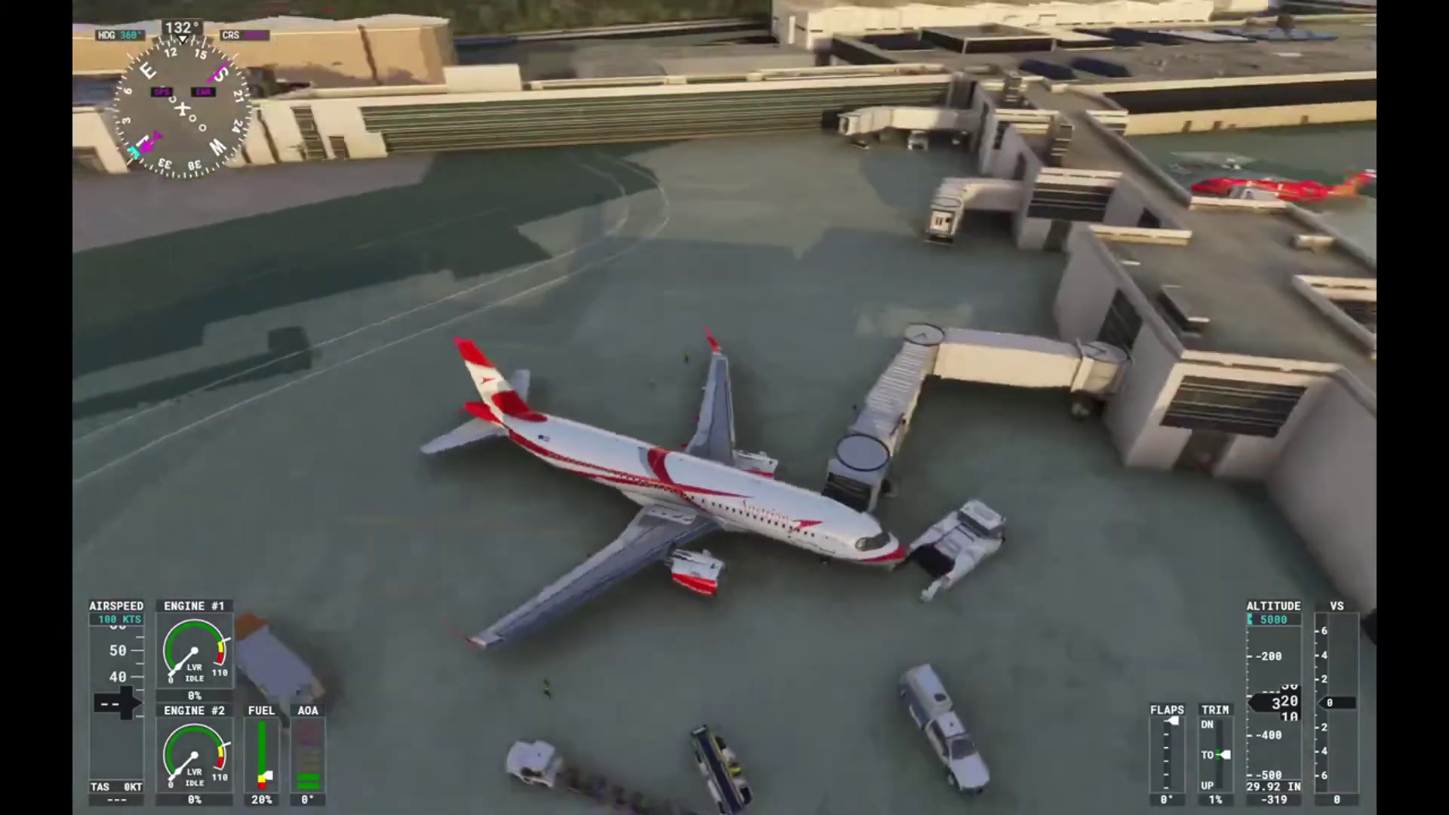
key("alt+Tab")
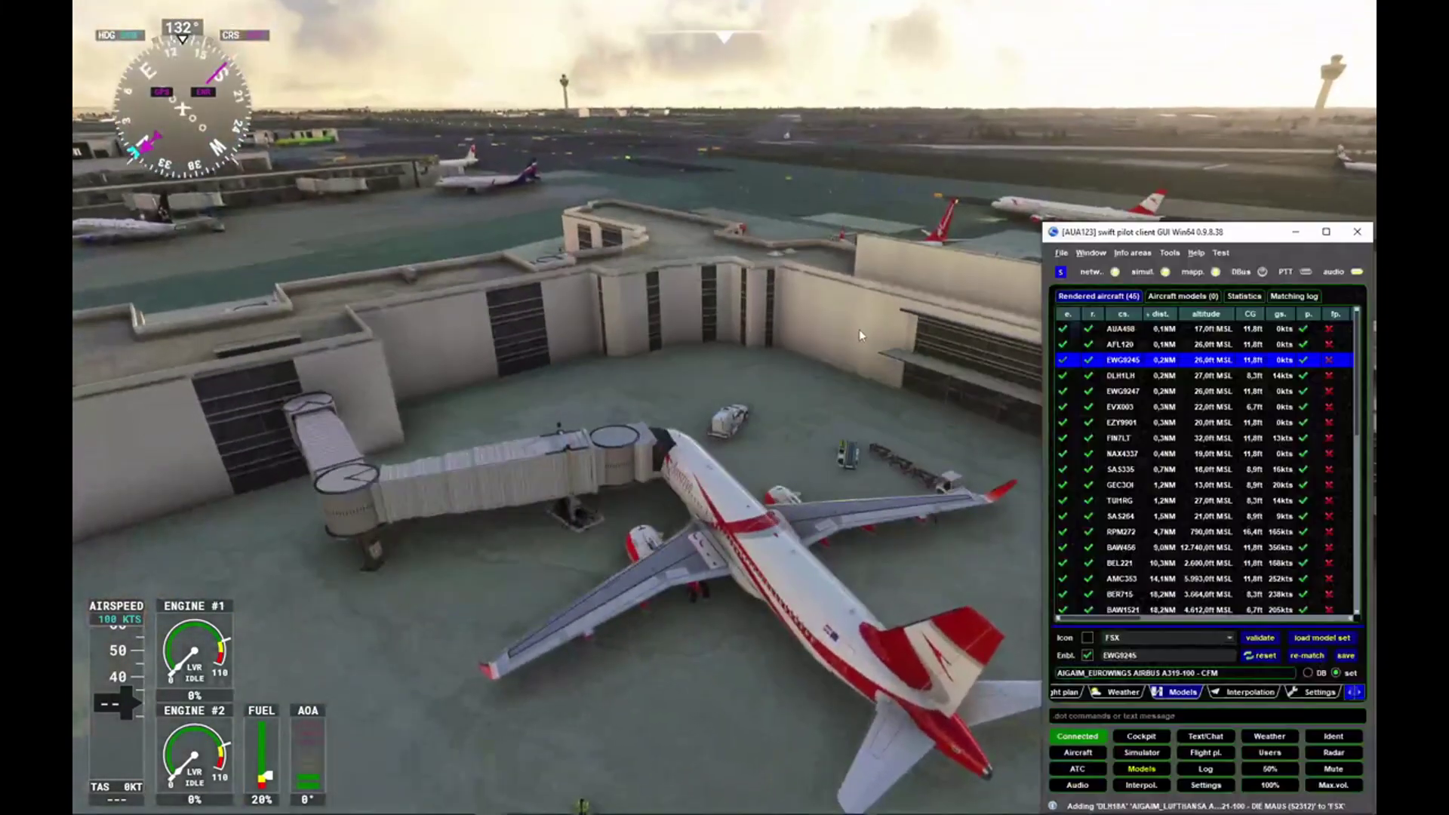